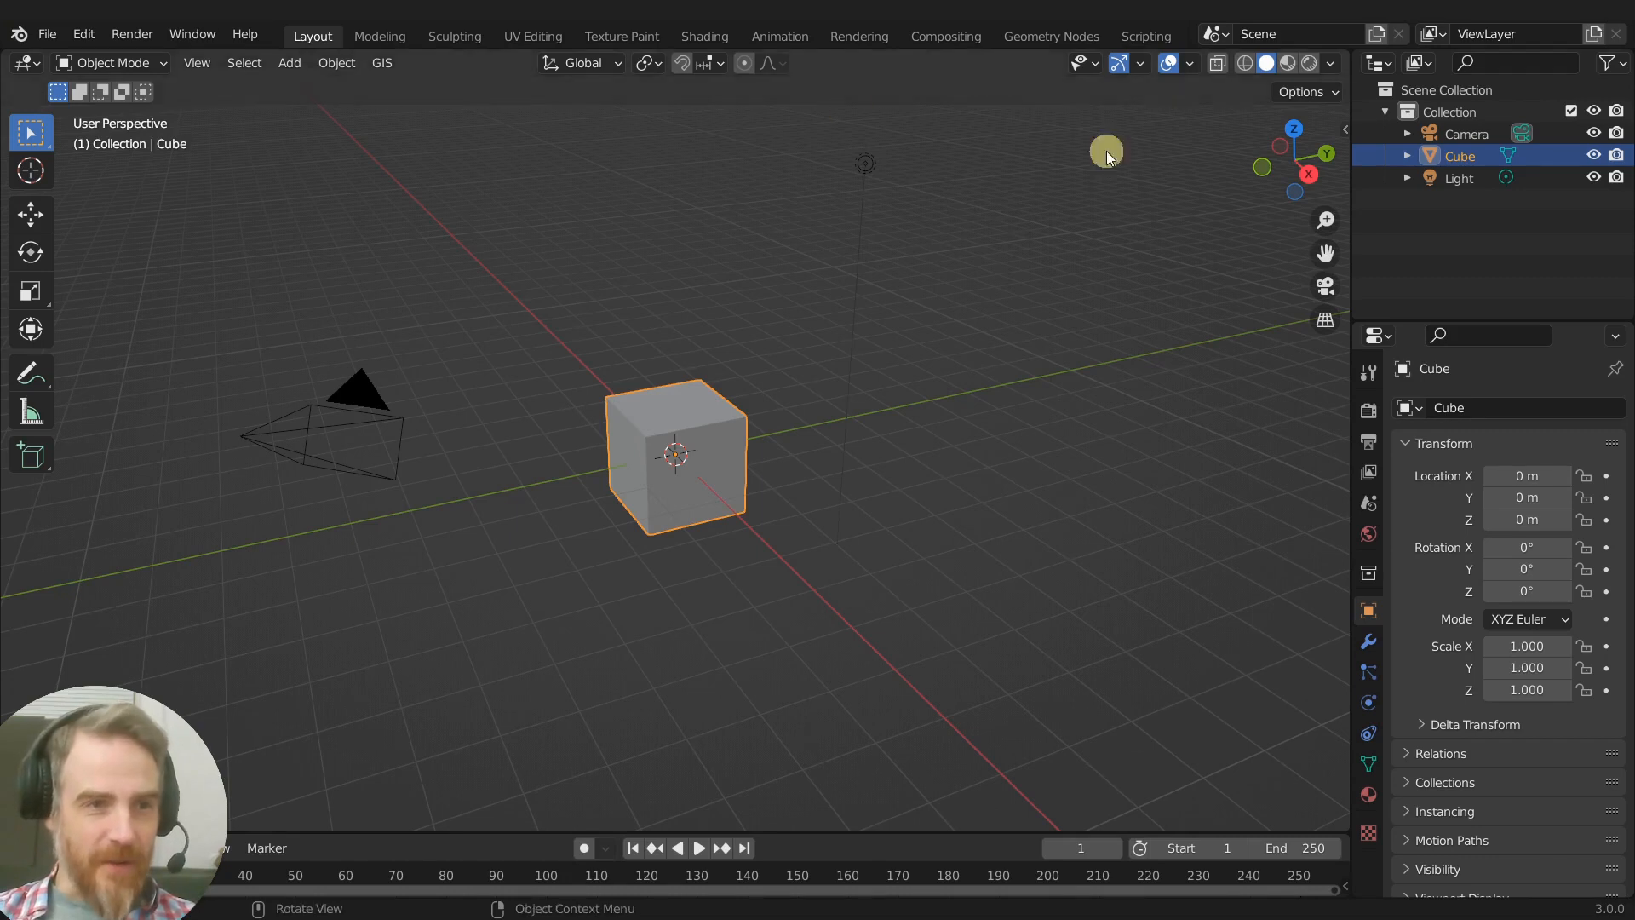
Create a new file from the Video Editing template and close the file browser area beside the preview
{"action": "left_click", "coordinate": [54, 33]}
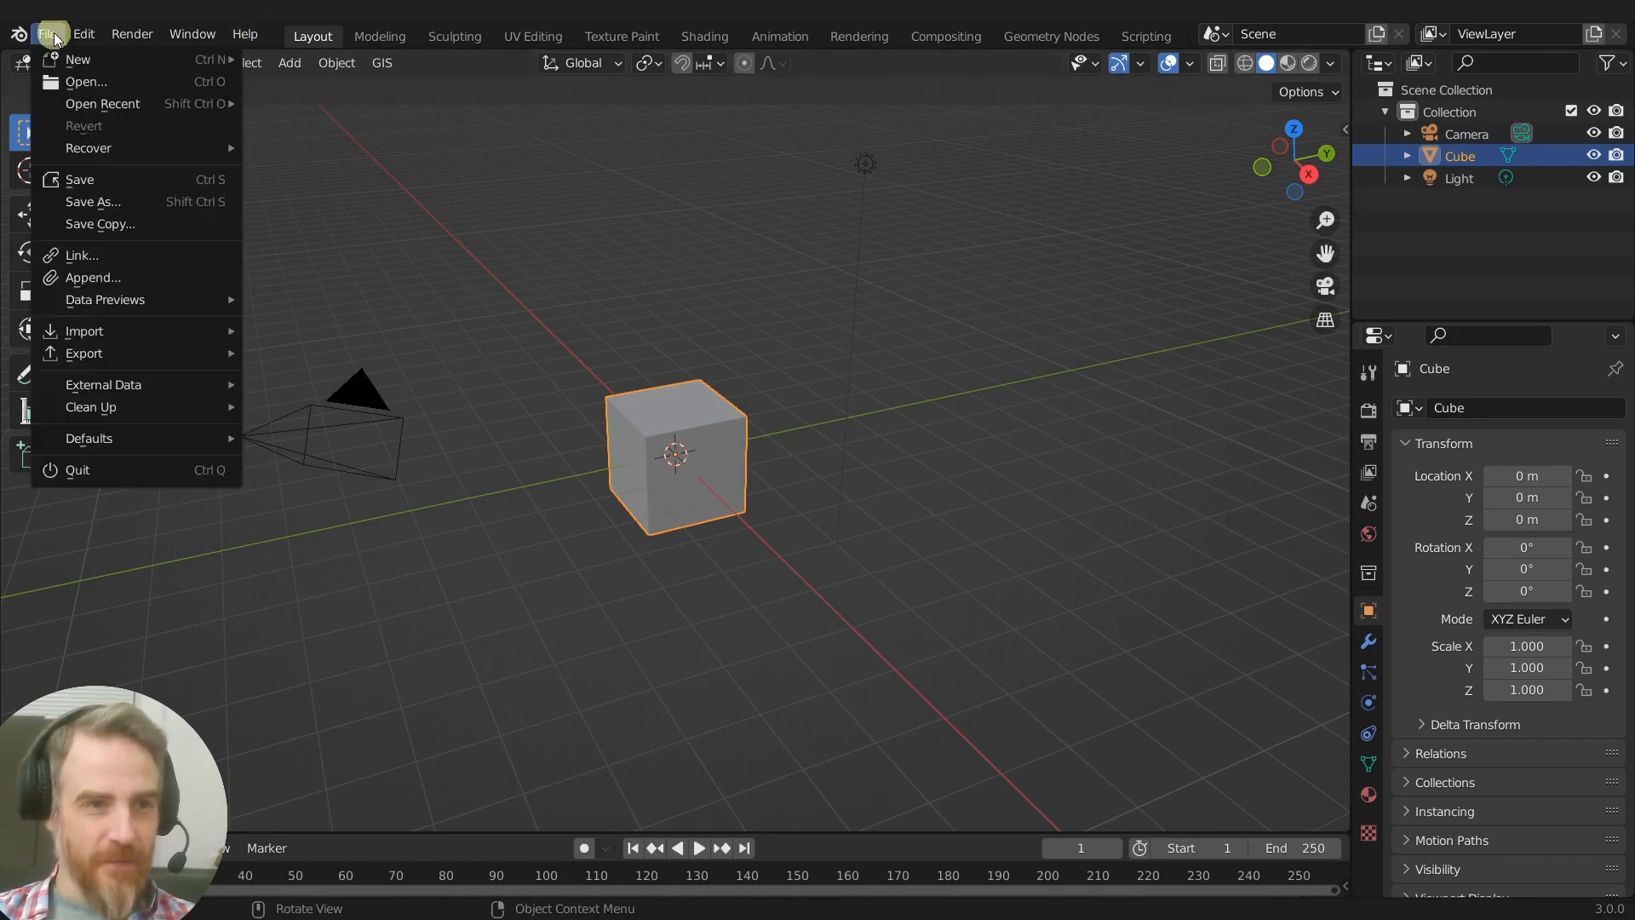
{"action": "mouse_move", "coordinate": [68, 58]}
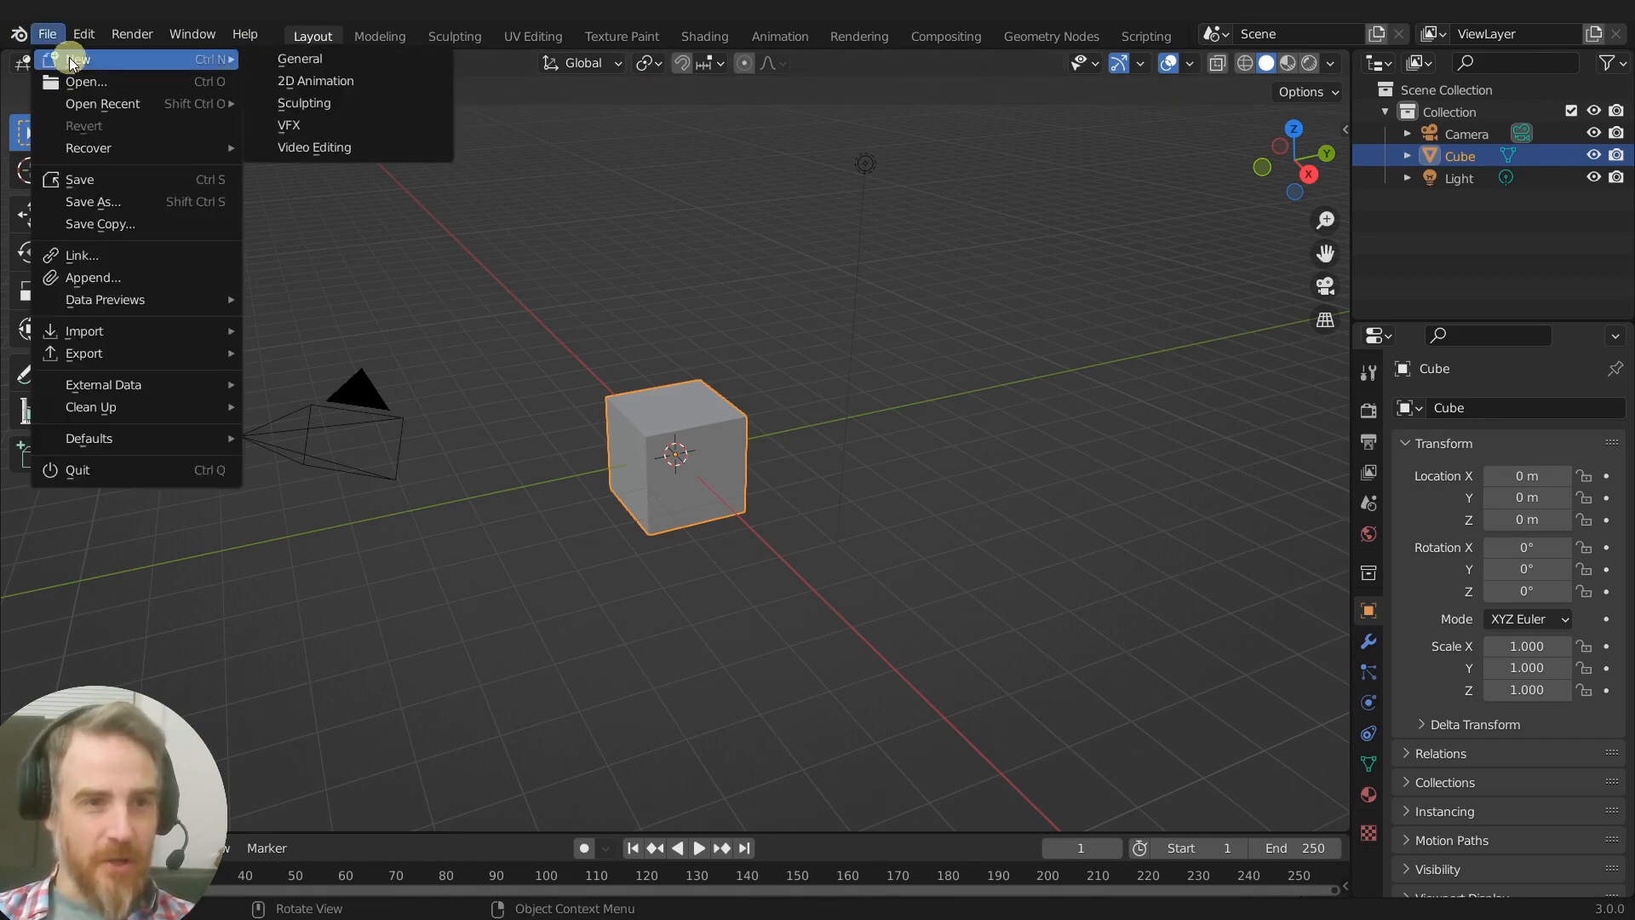
{"action": "left_click", "coordinate": [381, 156]}
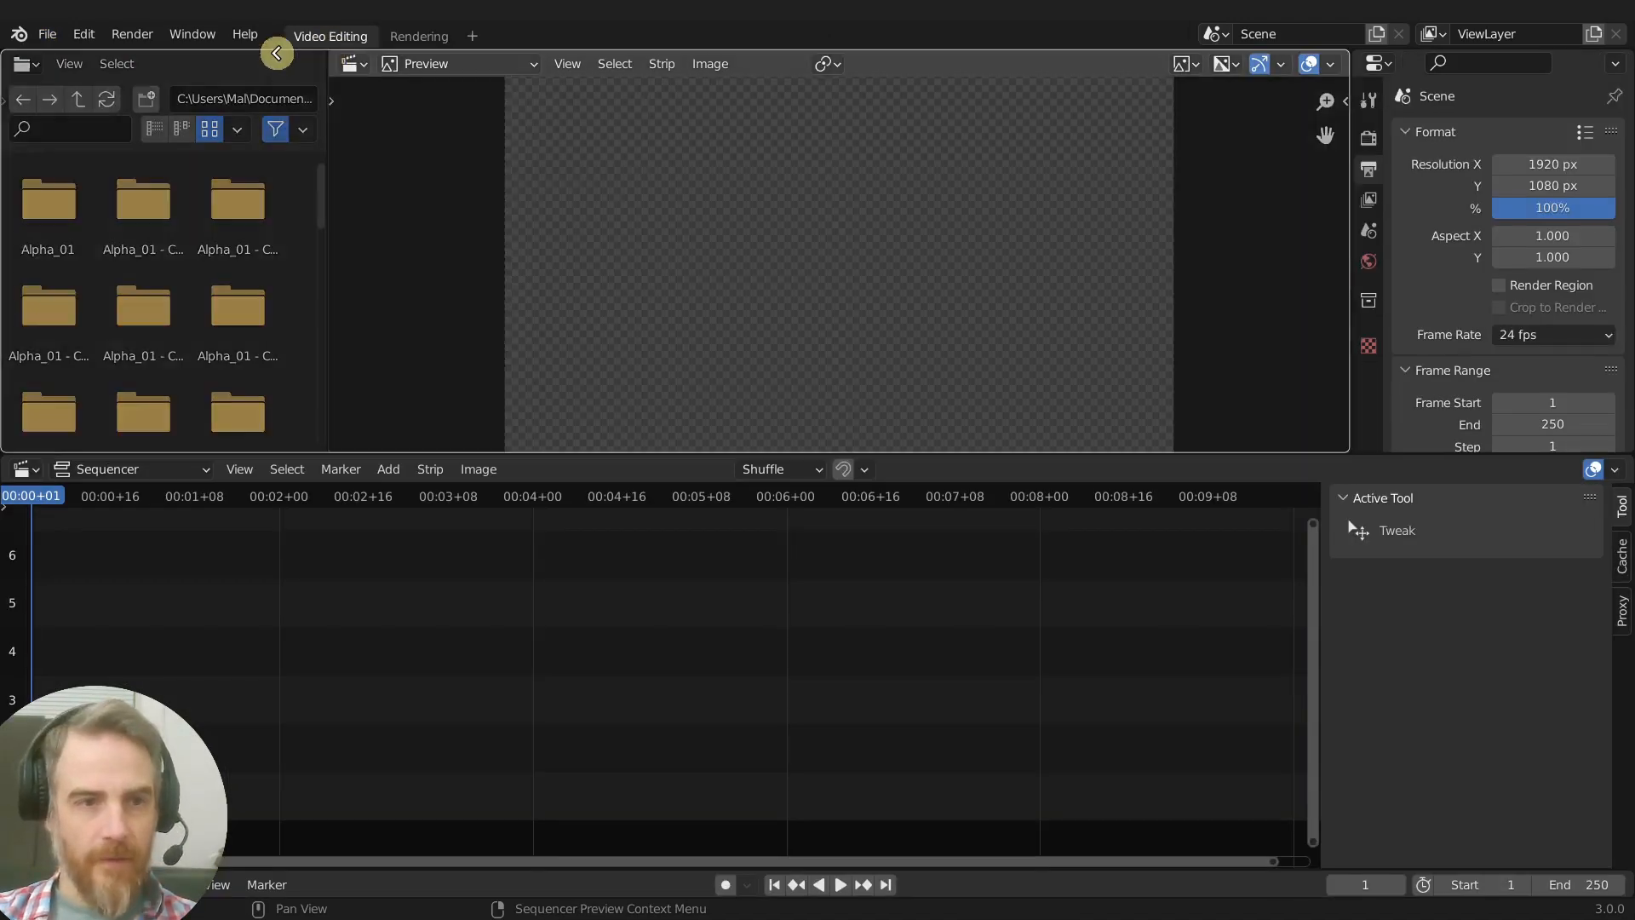
{"action": "left_click", "coordinate": [276, 53]}
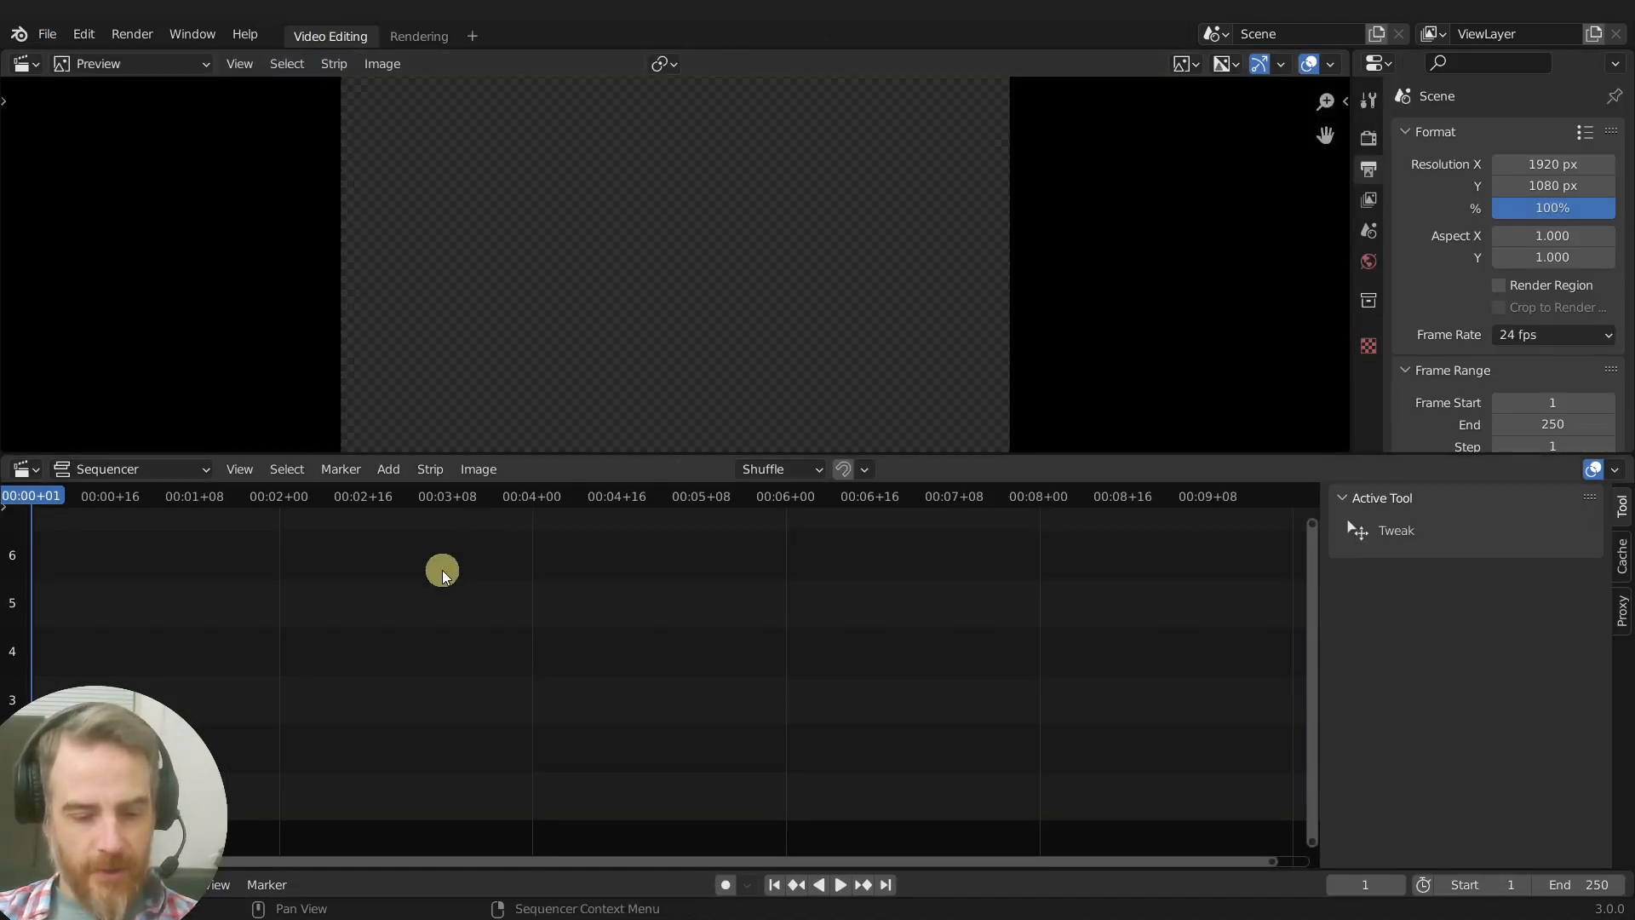
Add the movie Footage.mp4 to the sequencer at frame 1 and place its sound and video strips on channels 5 and 6
{"action": "key", "text": "shift+a"}
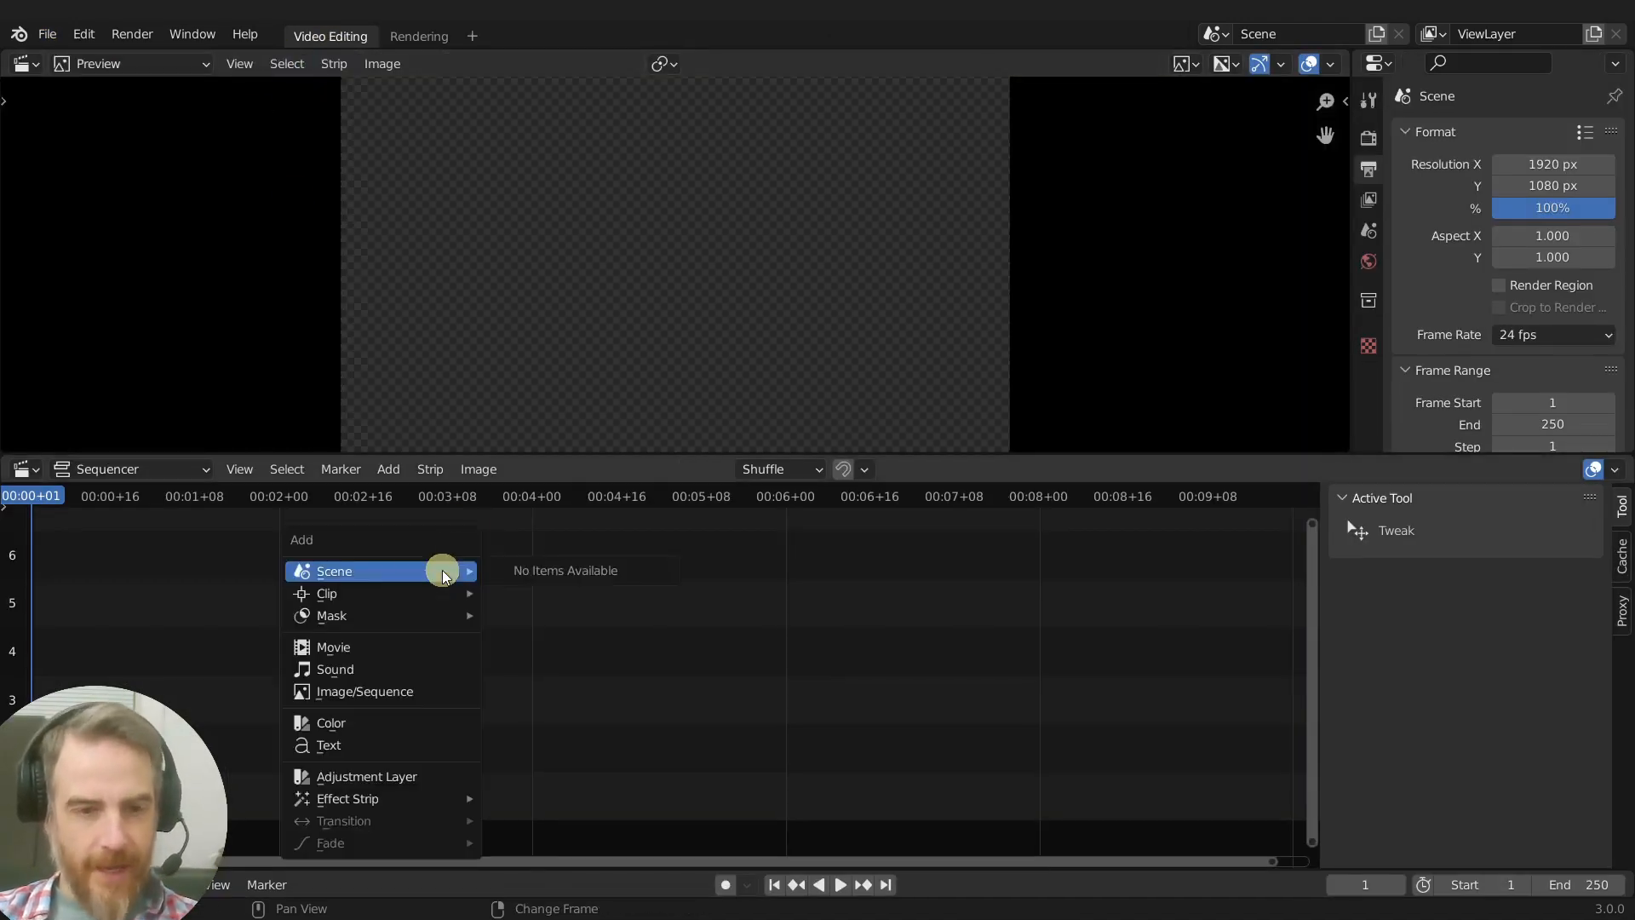
{"action": "left_click", "coordinate": [412, 649]}
{"action": "double_click", "coordinate": [322, 255]}
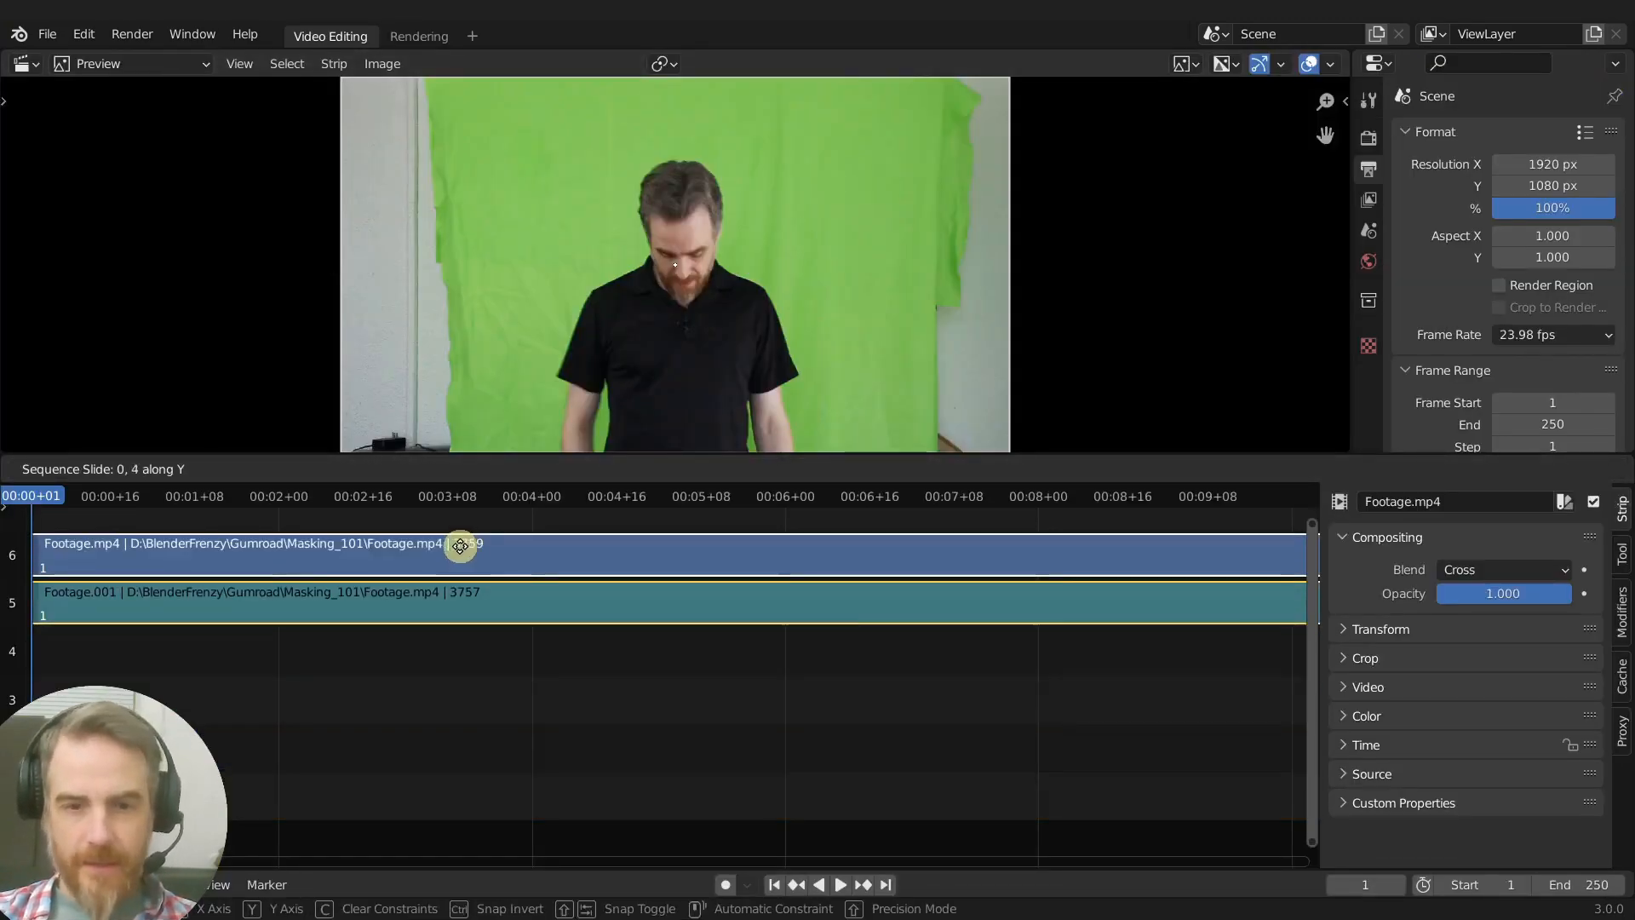
{"action": "left_click", "coordinate": [455, 544]}
Set the scene's end frame to 4030, a little past the end of the footage strips
{"action": "key", "text": "Home"}
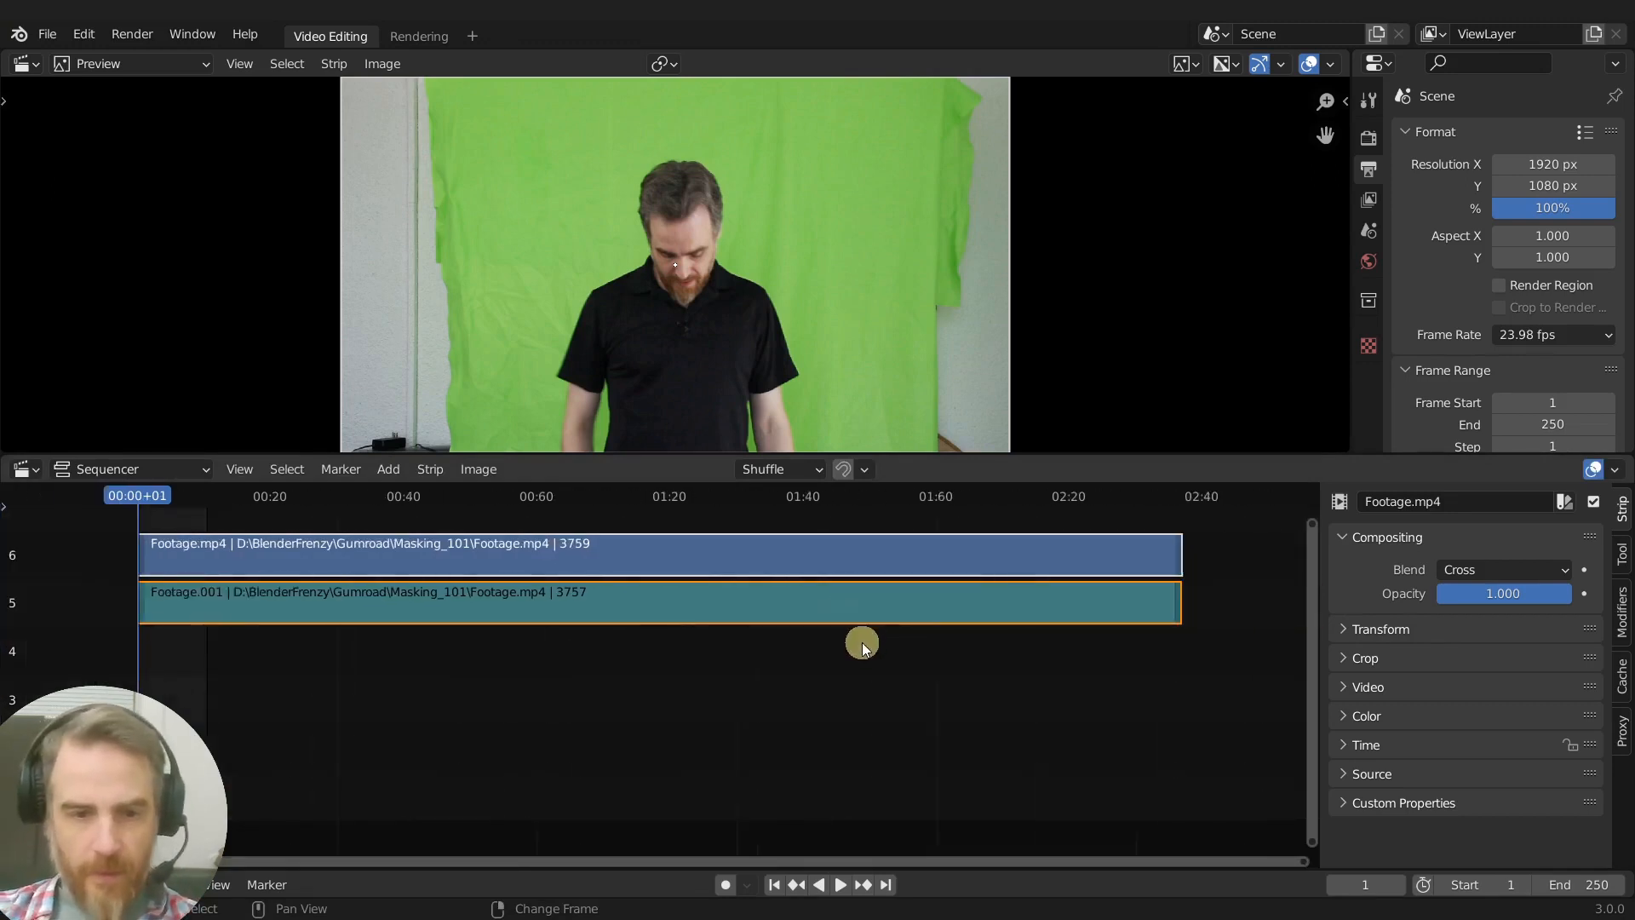
{"action": "right_click", "coordinate": [1065, 564]}
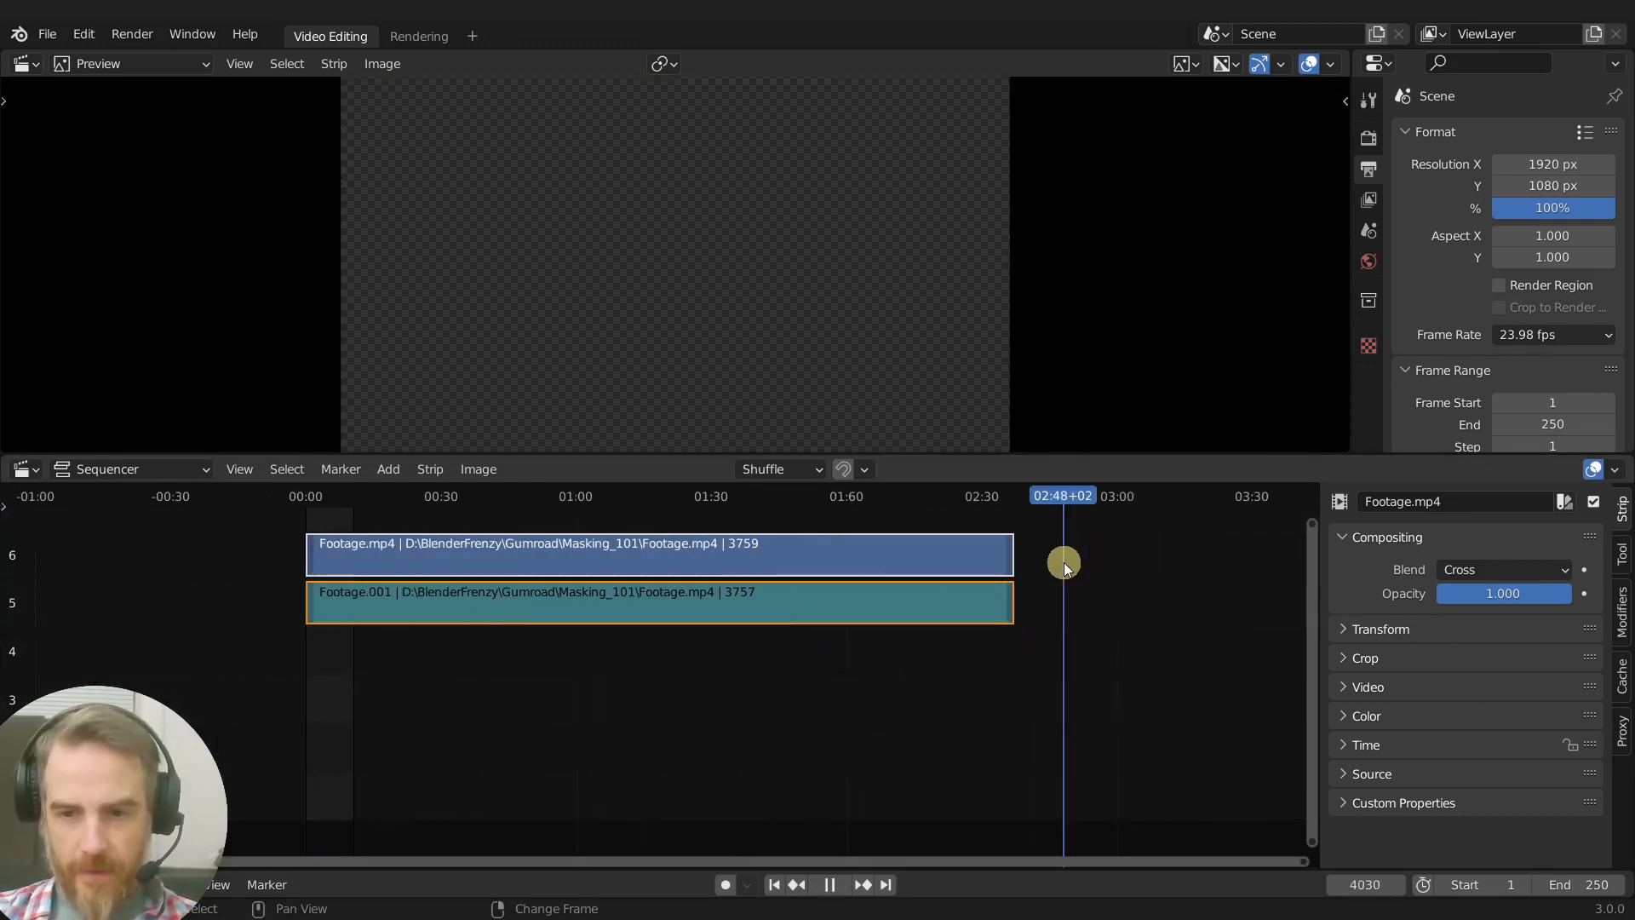
{"action": "key", "text": "ctrl+End"}
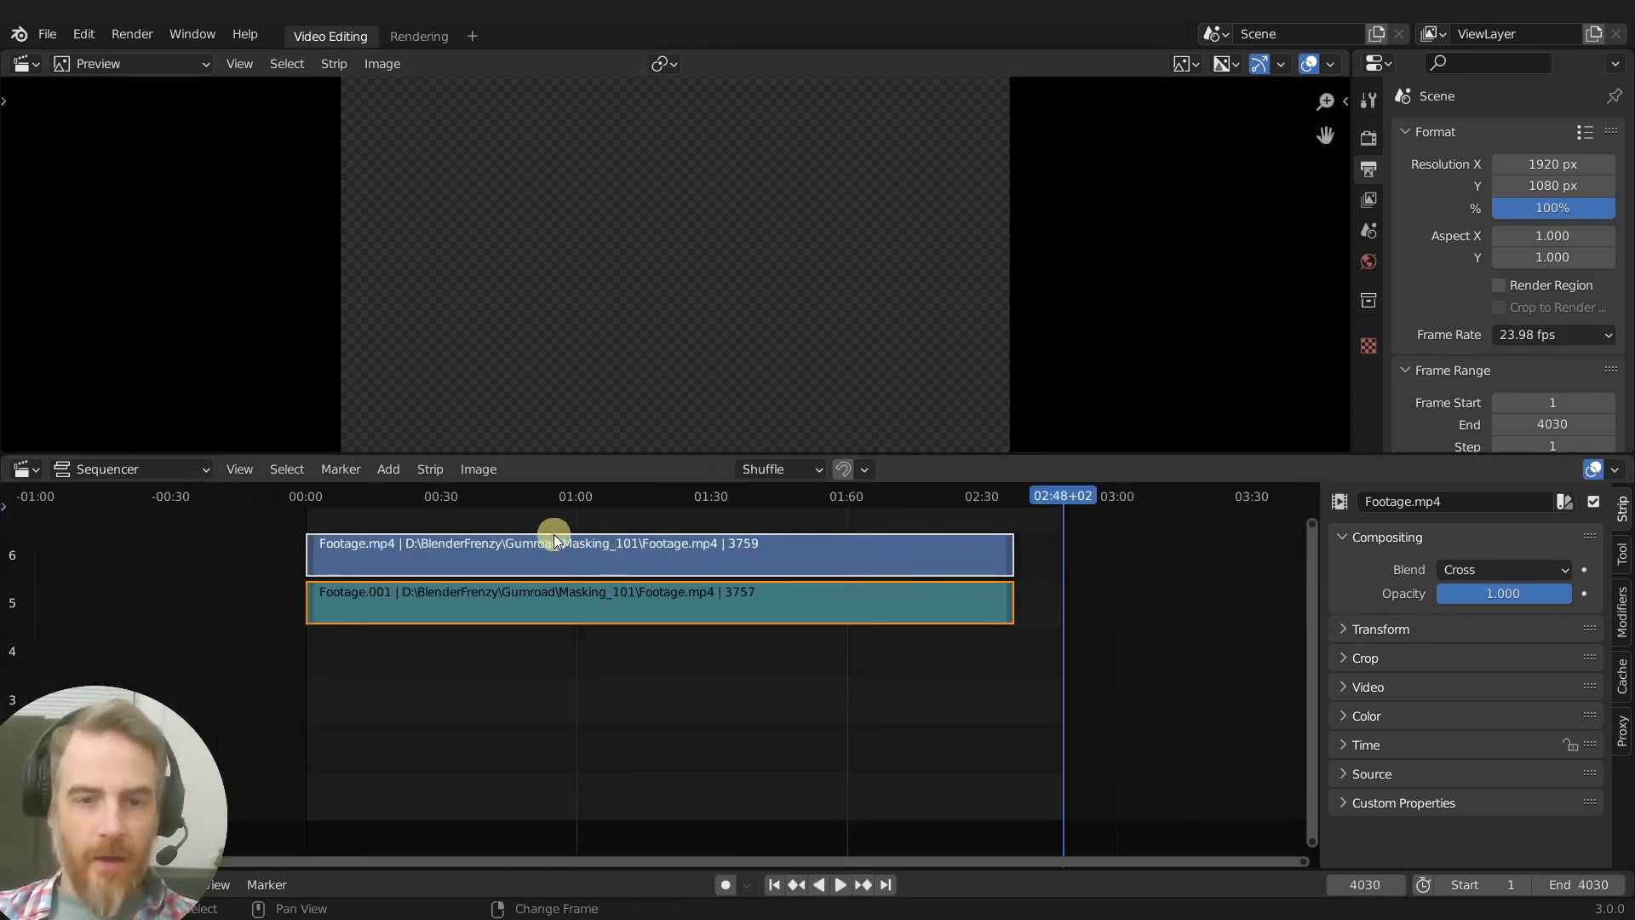
Move the playhead to 00:17+21 and enlarge the preview area downward over the sequencer
{"action": "left_click", "coordinate": [469, 503]}
{"action": "left_click_drag", "start_coordinate": [387, 495], "coordinate": [395, 496]}
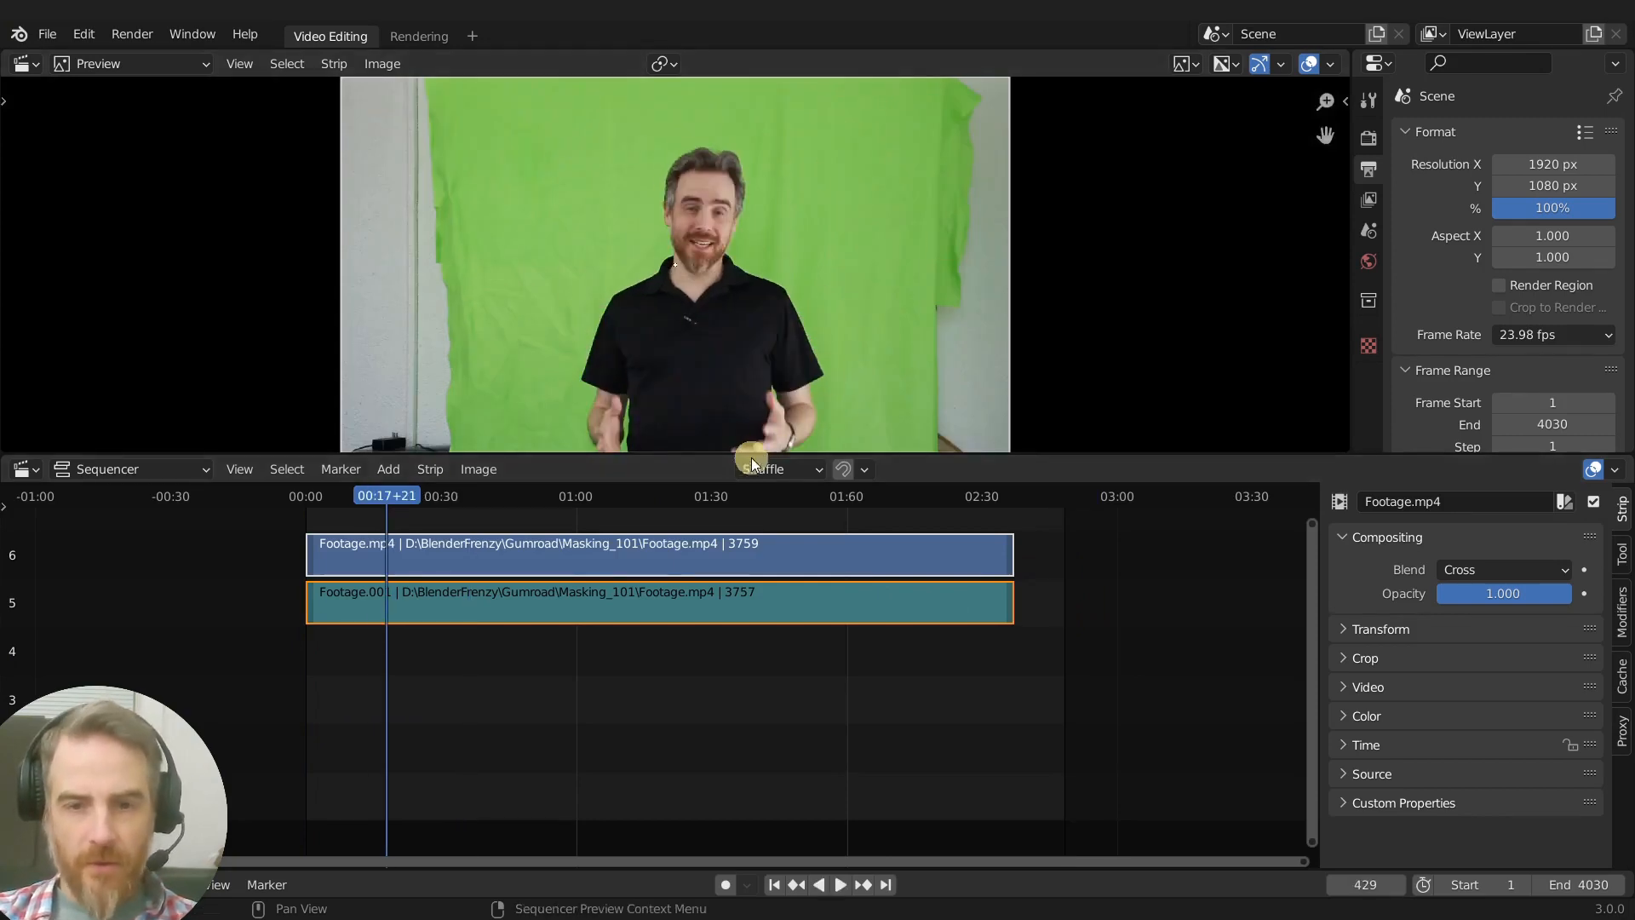
{"action": "left_click_drag", "start_coordinate": [746, 458], "coordinate": [762, 575]}
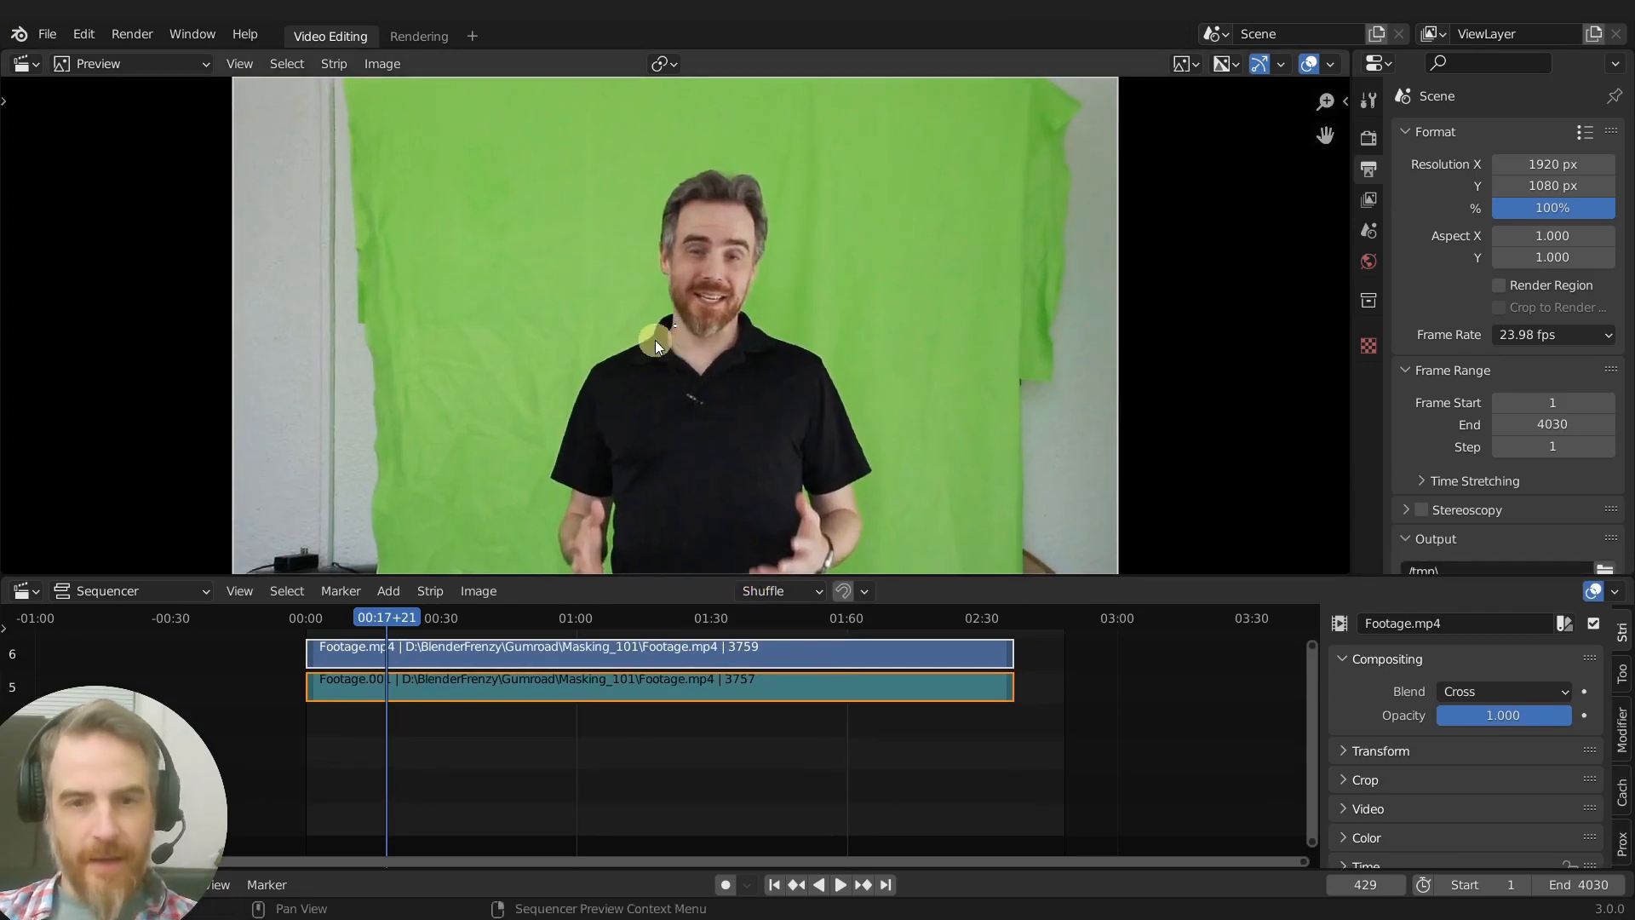
Examine the footage frame in the preview, both close up and as a whole
{"action": "scroll", "coordinate": [673, 340], "scroll_direction": "up", "scroll_amount": 3}
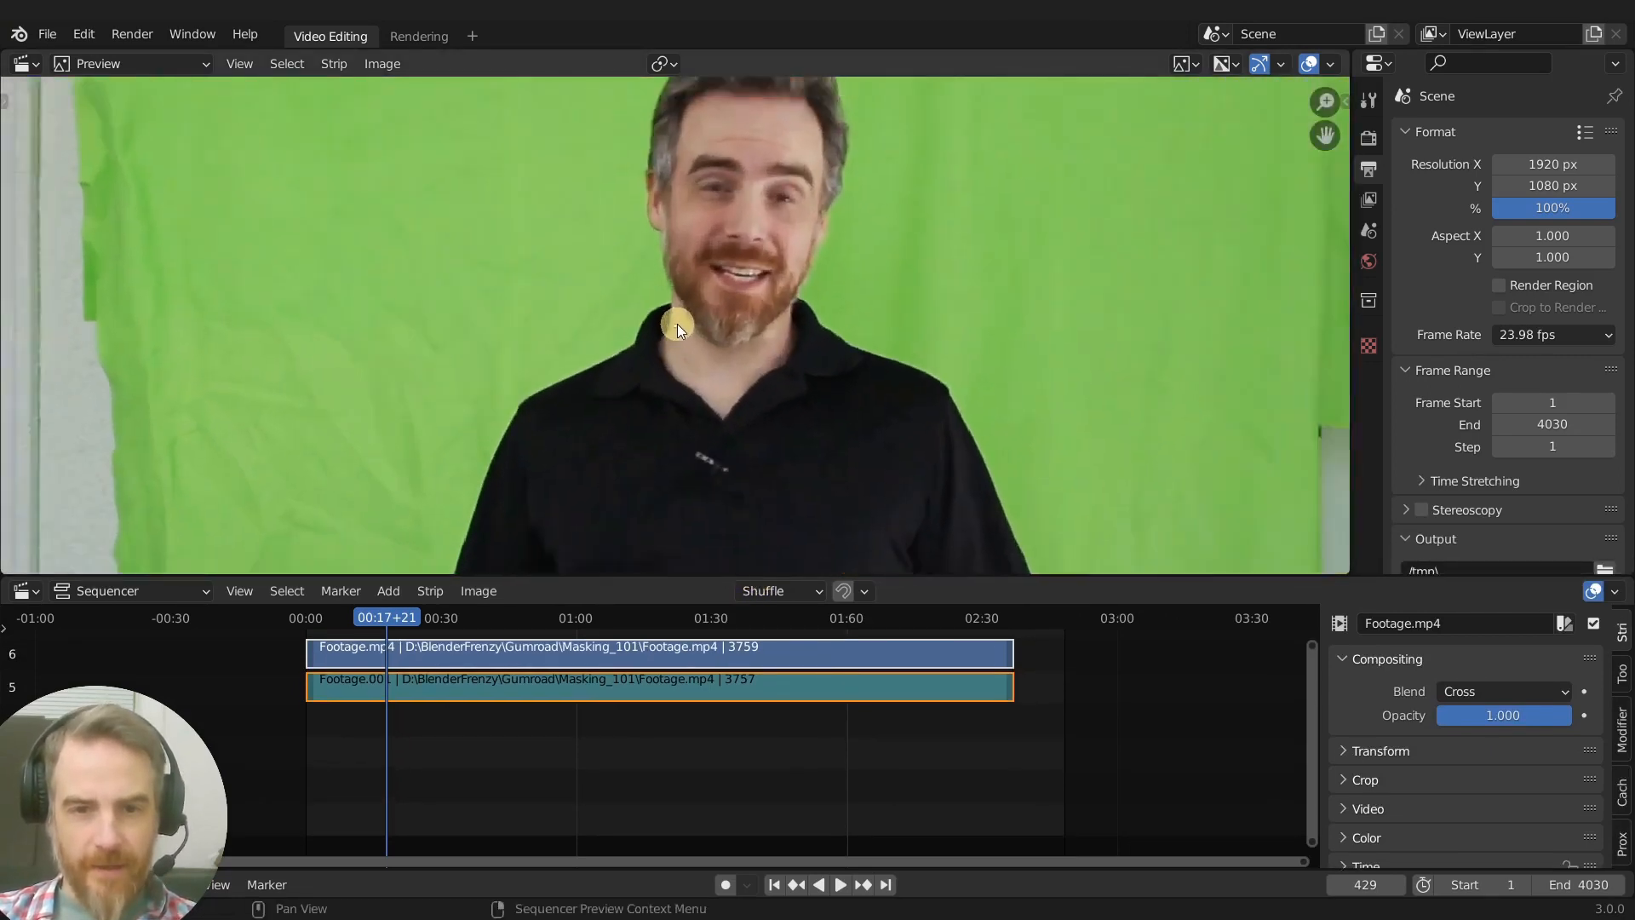
{"action": "scroll", "coordinate": [675, 327], "scroll_direction": "down", "scroll_amount": 1}
{"action": "scroll", "coordinate": [715, 485], "scroll_direction": "down", "scroll_amount": 1}
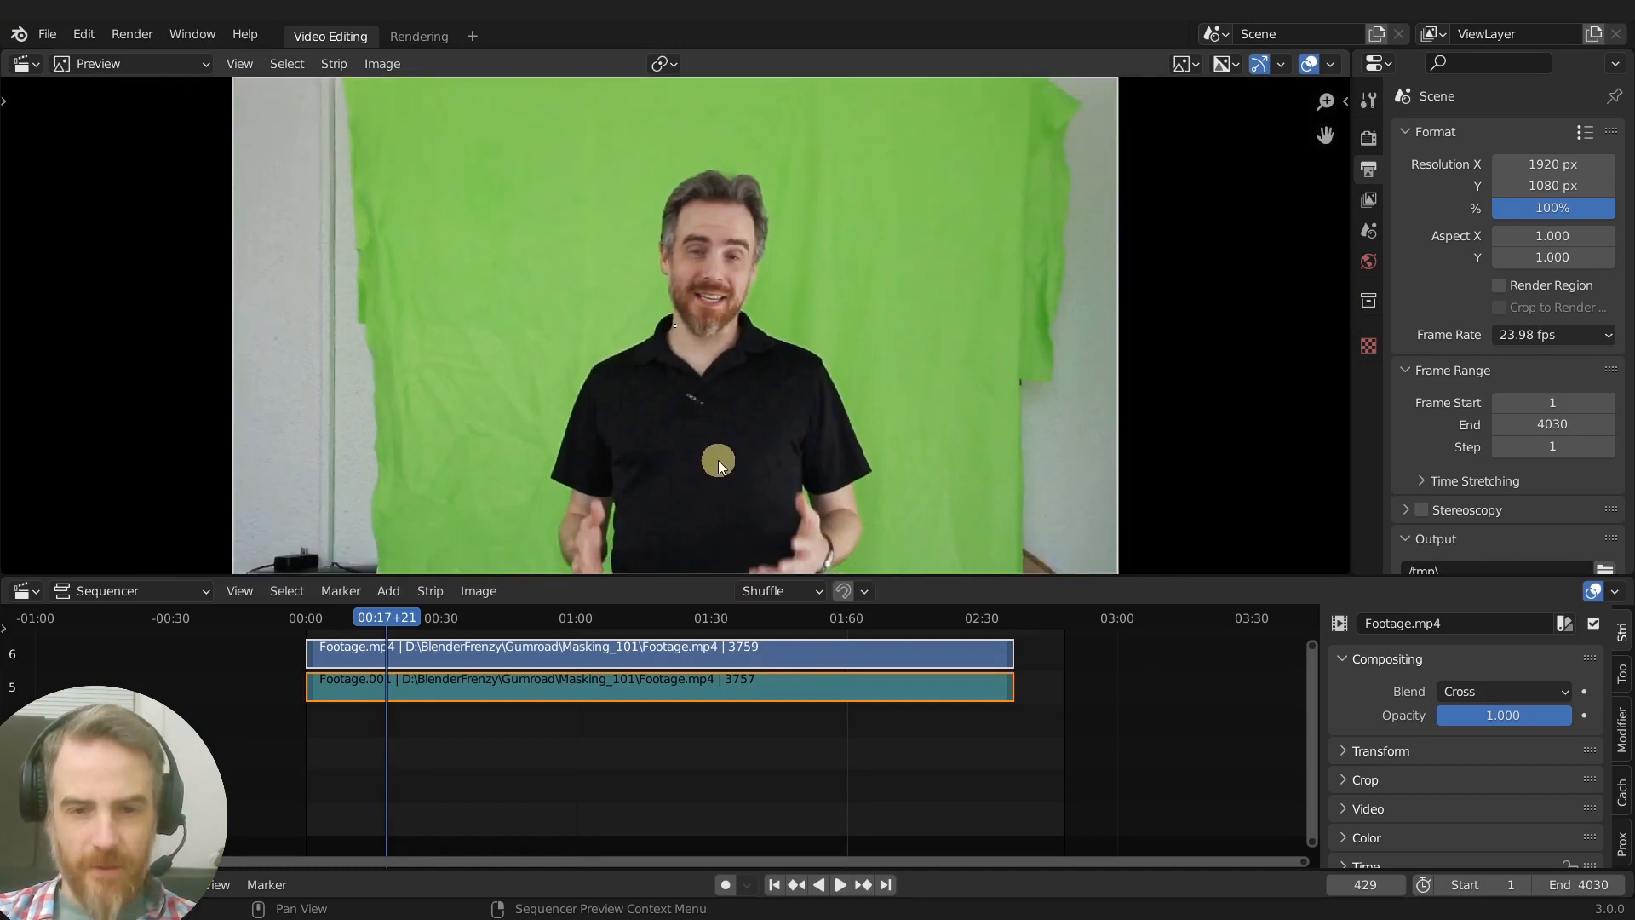
{"action": "mouse_move", "coordinate": [688, 320]}
{"action": "left_mouse_down"}
{"action": "mouse_move", "coordinate": [667, 332]}
{"action": "mouse_move", "coordinate": [712, 350]}
{"action": "mouse_move", "coordinate": [654, 346]}
{"action": "mouse_move", "coordinate": [687, 342]}
{"action": "left_mouse_up"}
{"action": "mouse_move", "coordinate": [686, 336]}
{"action": "left_mouse_down"}
{"action": "mouse_move", "coordinate": [668, 319]}
{"action": "mouse_move", "coordinate": [698, 355]}
{"action": "left_mouse_up"}
{"action": "scroll", "coordinate": [698, 355], "scroll_direction": "up", "scroll_amount": 2}
{"action": "scroll", "coordinate": [699, 355], "scroll_direction": "down", "scroll_amount": 3}
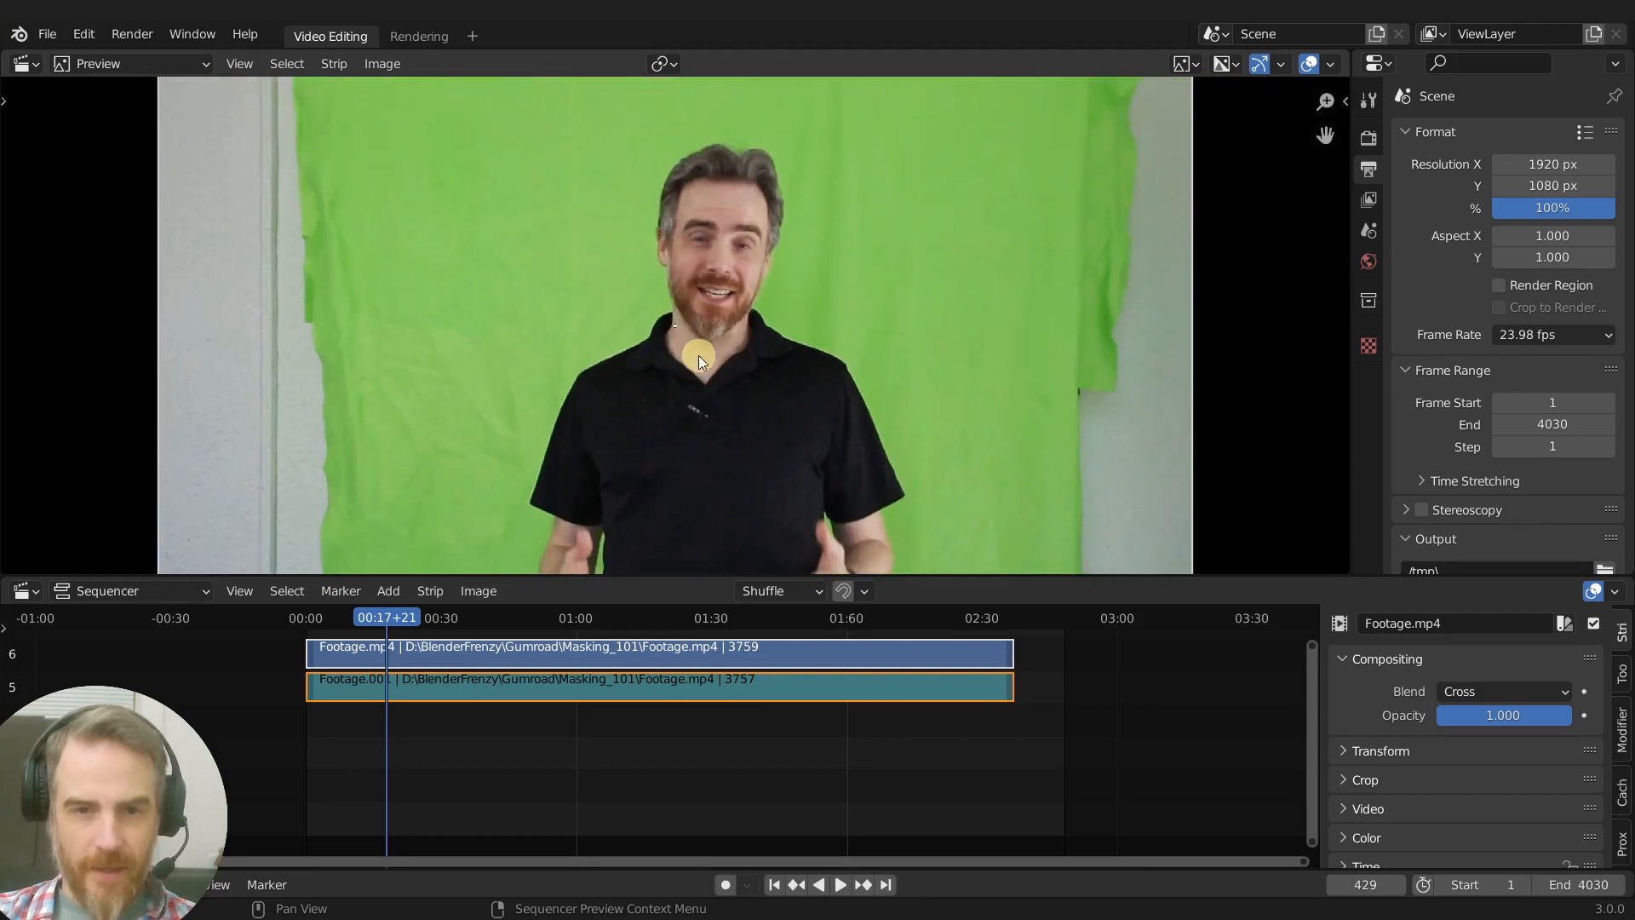
{"action": "scroll", "coordinate": [697, 360], "scroll_direction": "up", "scroll_amount": 1}
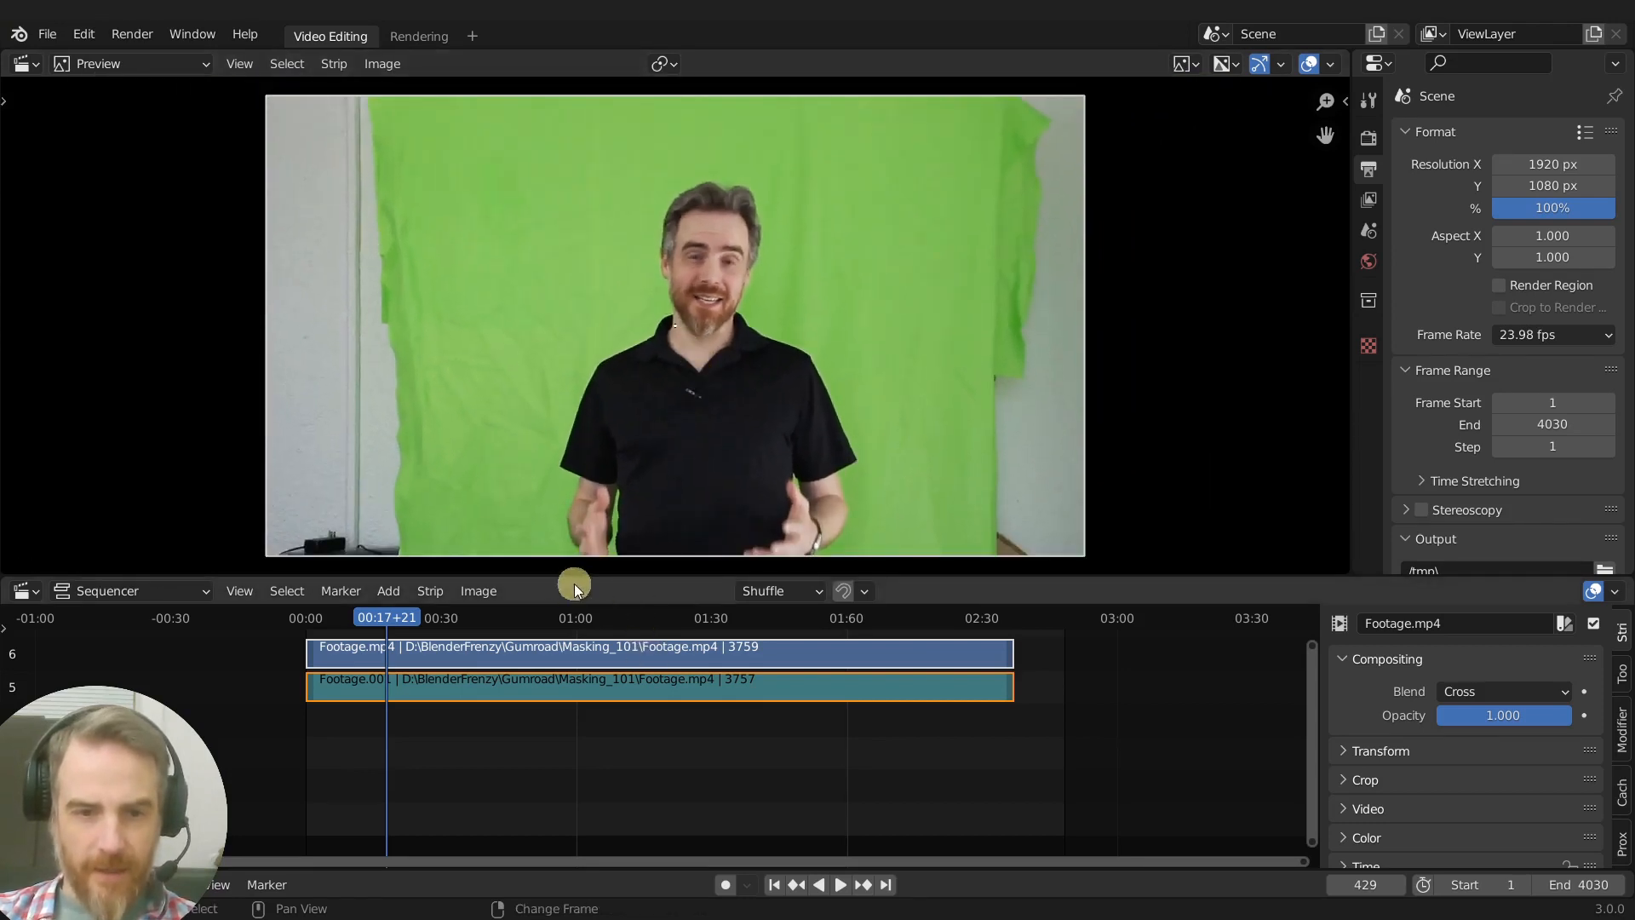
Play back the footage and move the playhead to 00:52+06, frame 1253
{"action": "key", "text": "space"}
{"action": "mouse_move", "coordinate": [525, 617]}
{"action": "left_mouse_down"}
{"action": "mouse_move", "coordinate": [557, 615]}
{"action": "mouse_move", "coordinate": [533, 615]}
{"action": "left_mouse_up"}
{"action": "key", "text": "space"}
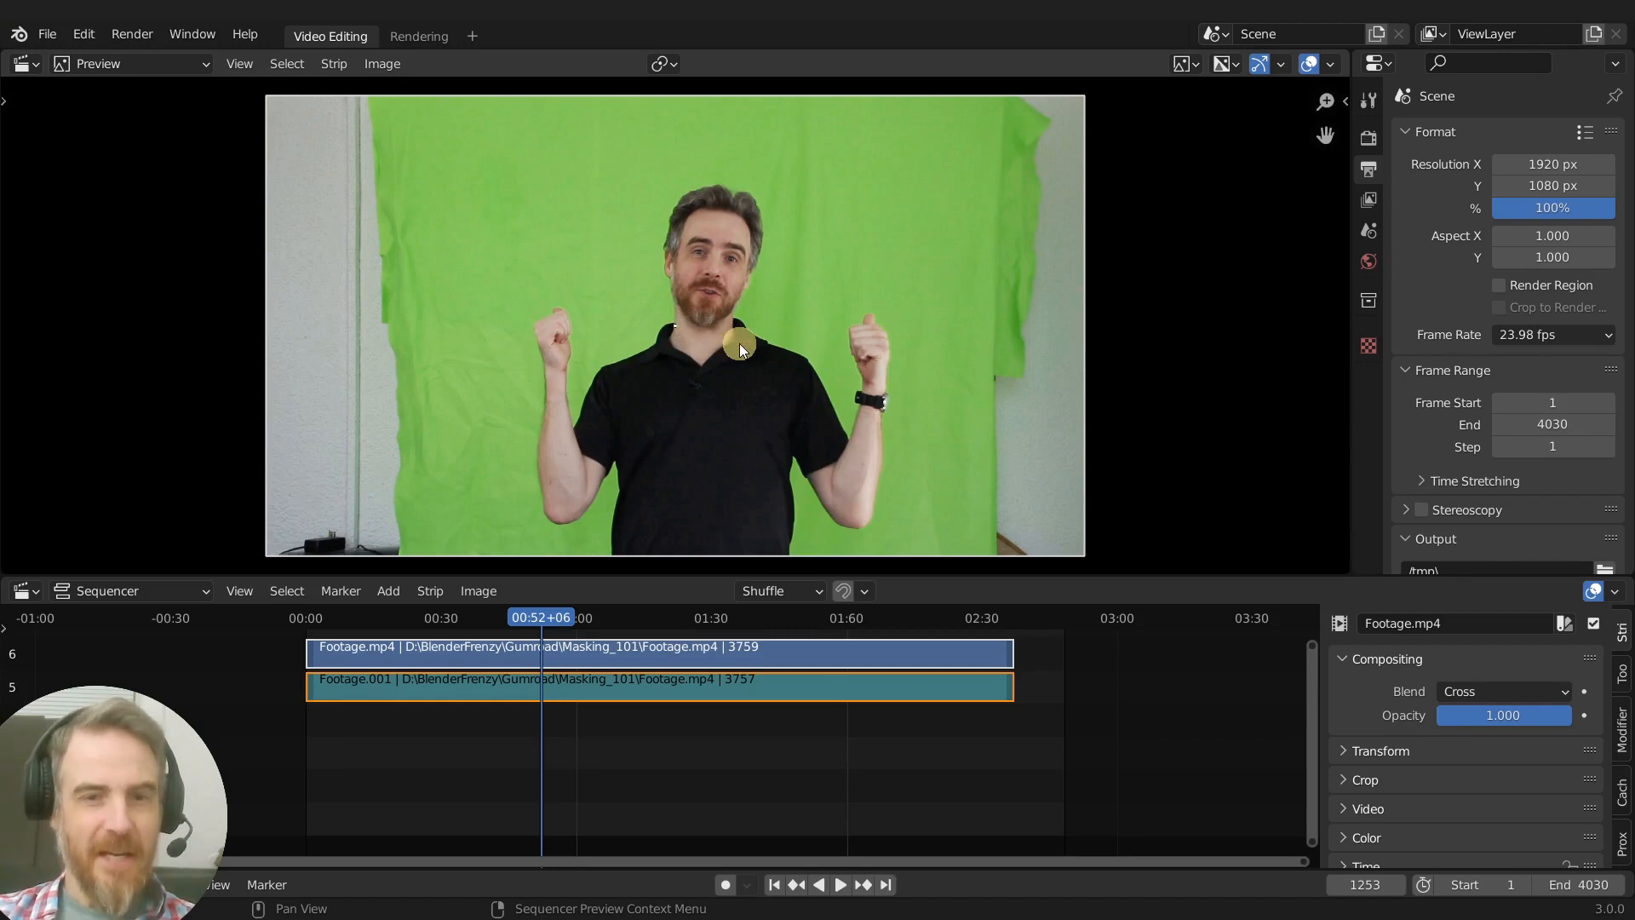
Rotate the selected footage directly in the preview by about 4.78°
{"action": "left_click", "coordinate": [677, 346]}
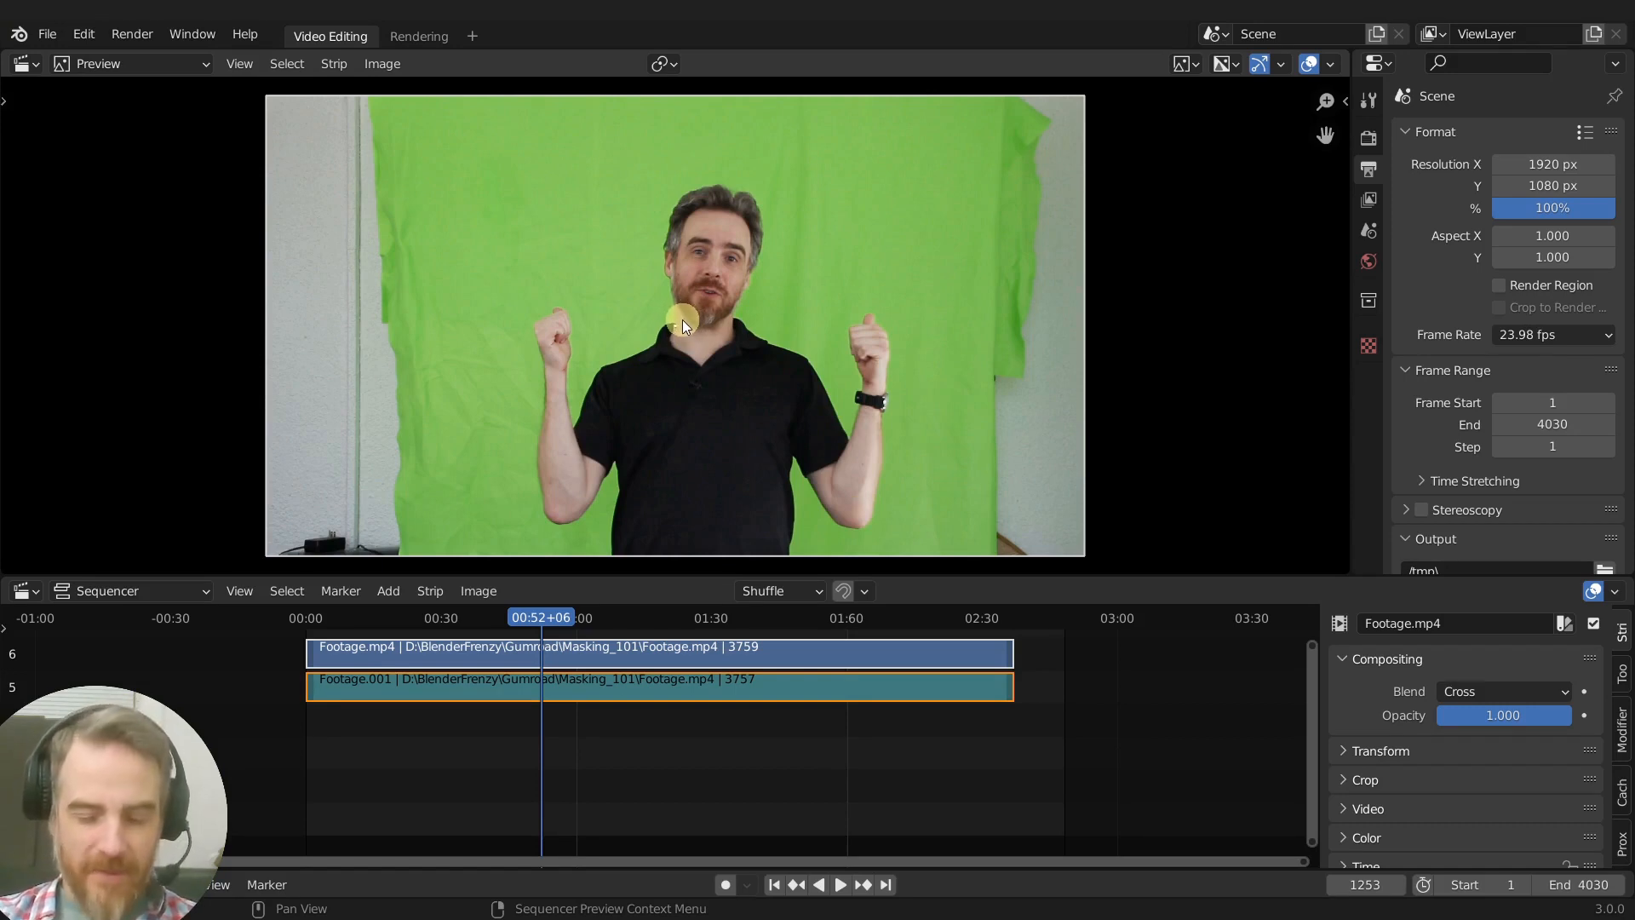
{"action": "key", "text": "g"}
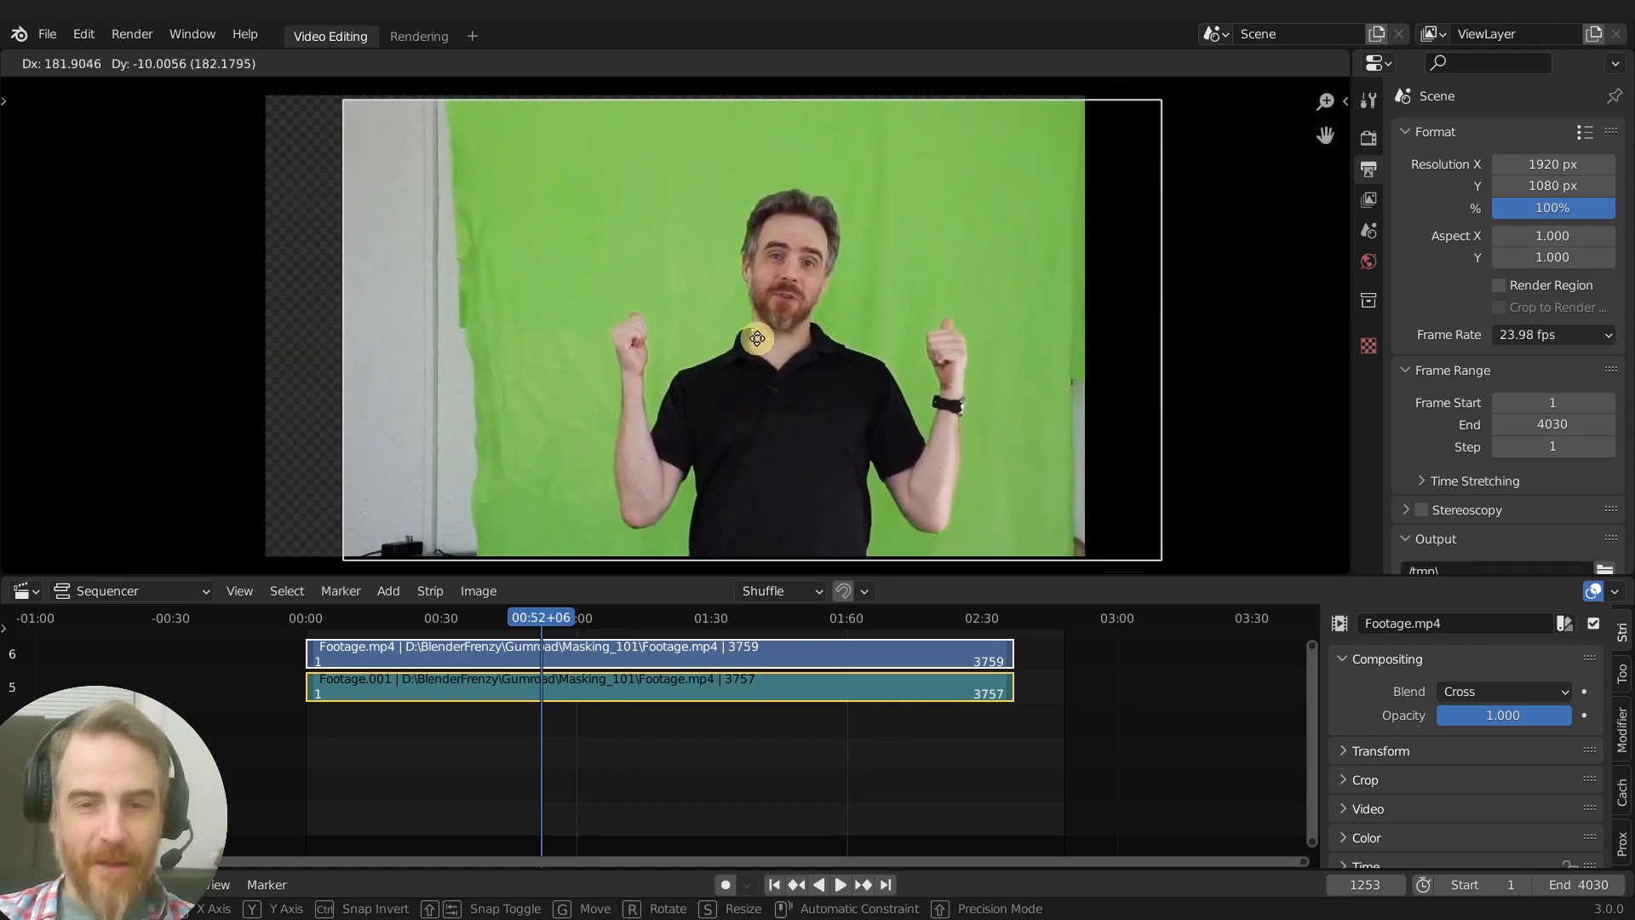
{"action": "key", "text": "Escape"}
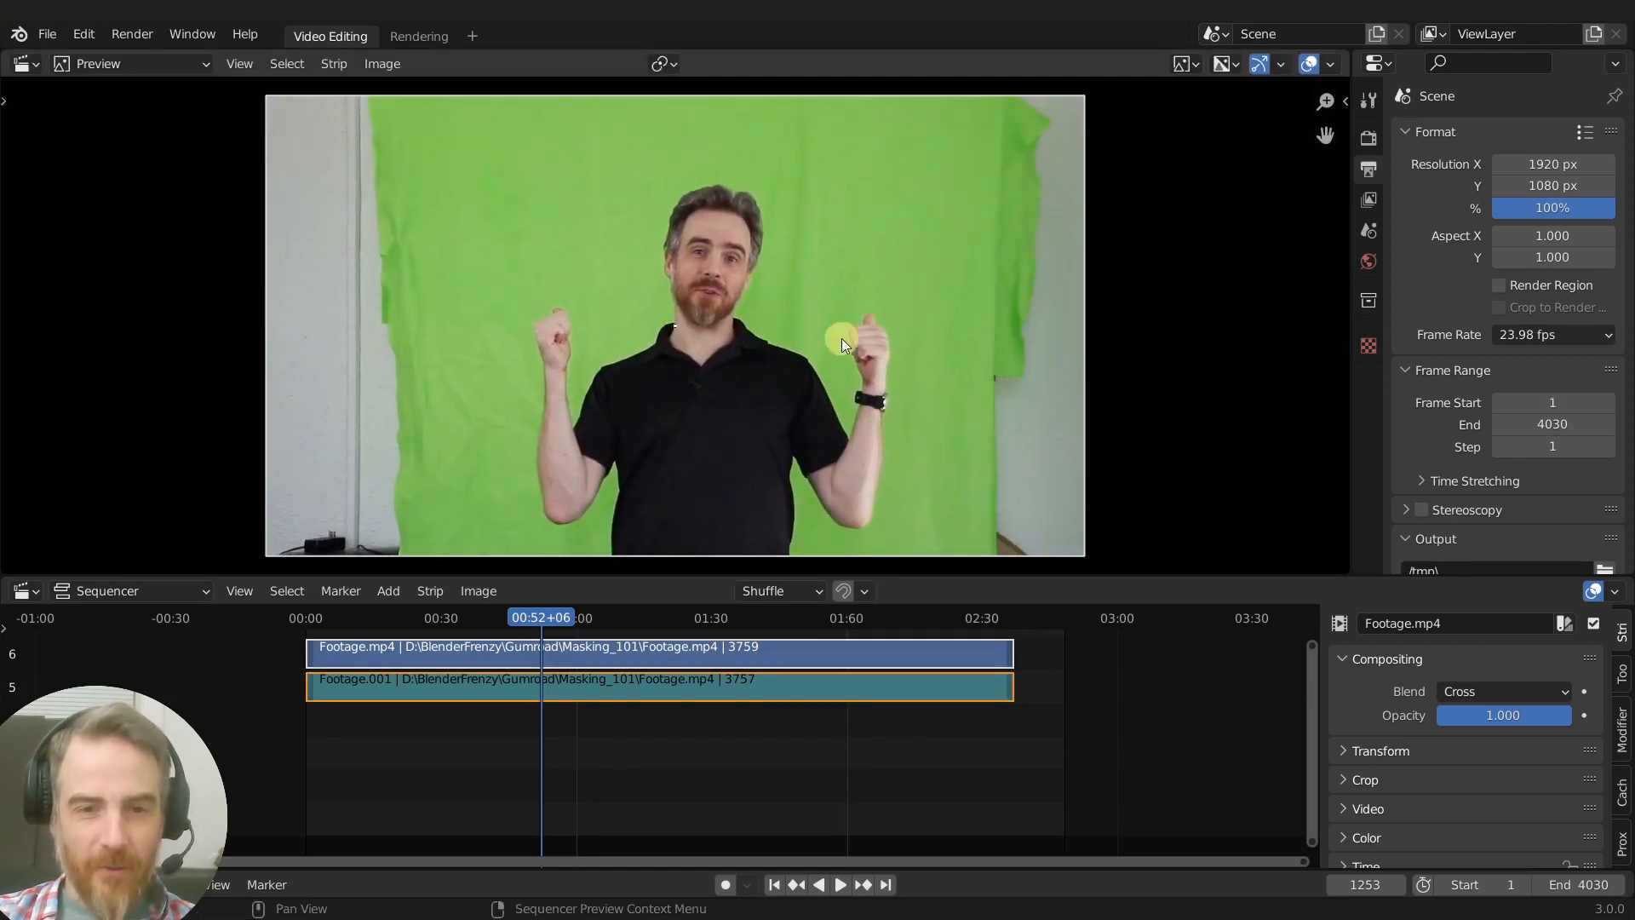
{"action": "key", "text": "r"}
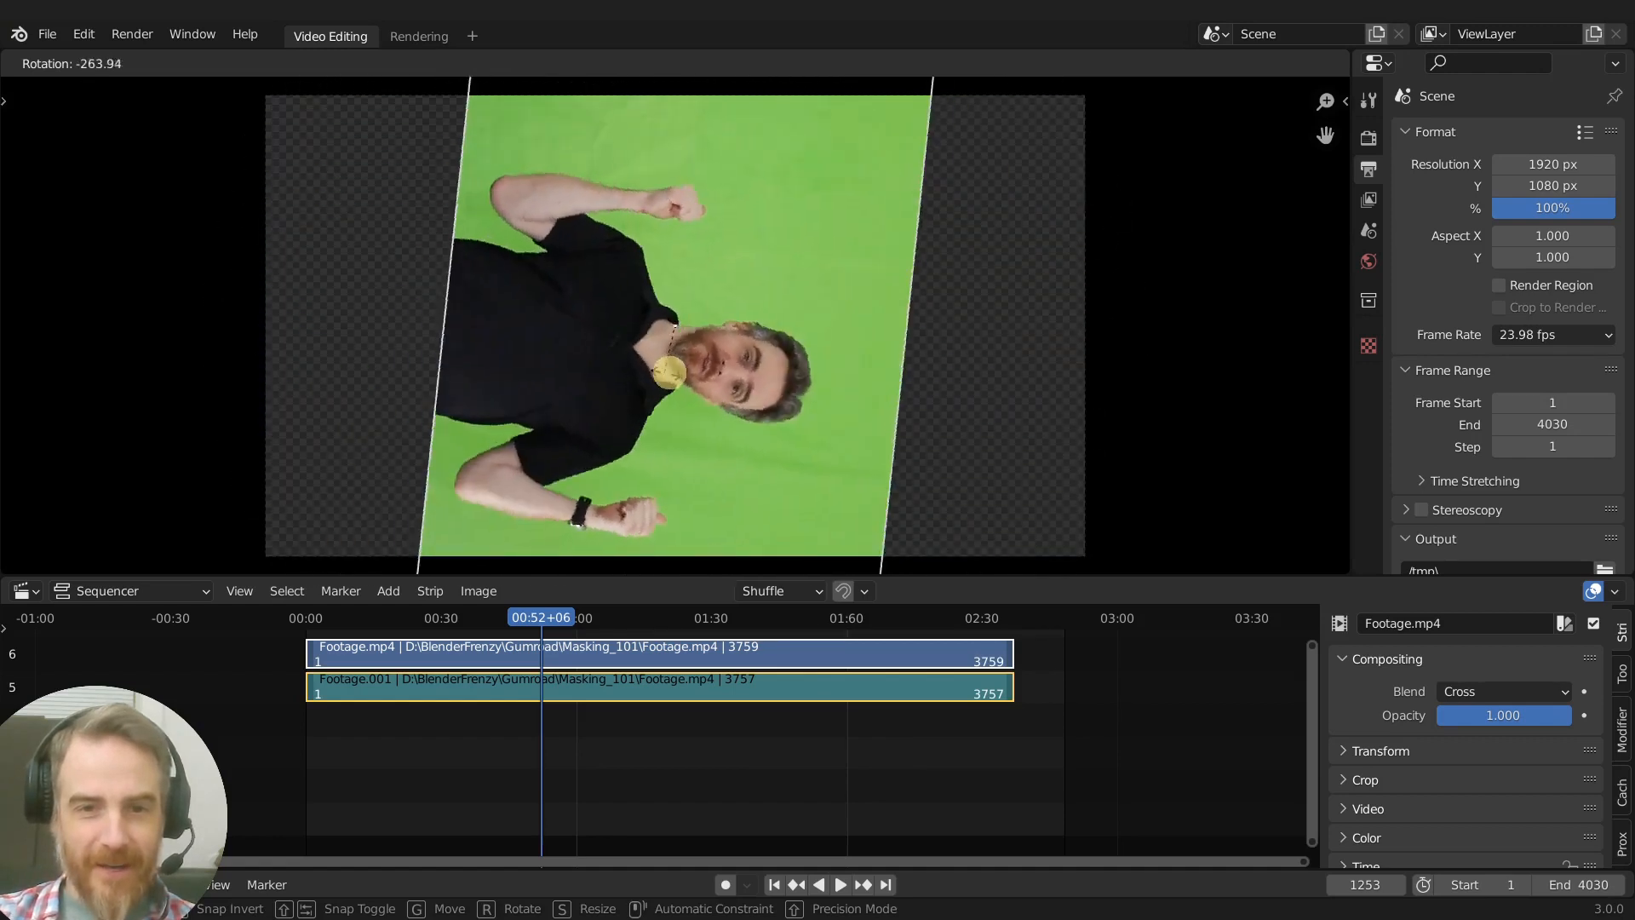
{"action": "left_click", "coordinate": [767, 317]}
Scale the footage to 0 in the preview and try to move it
{"action": "key", "text": "s"}
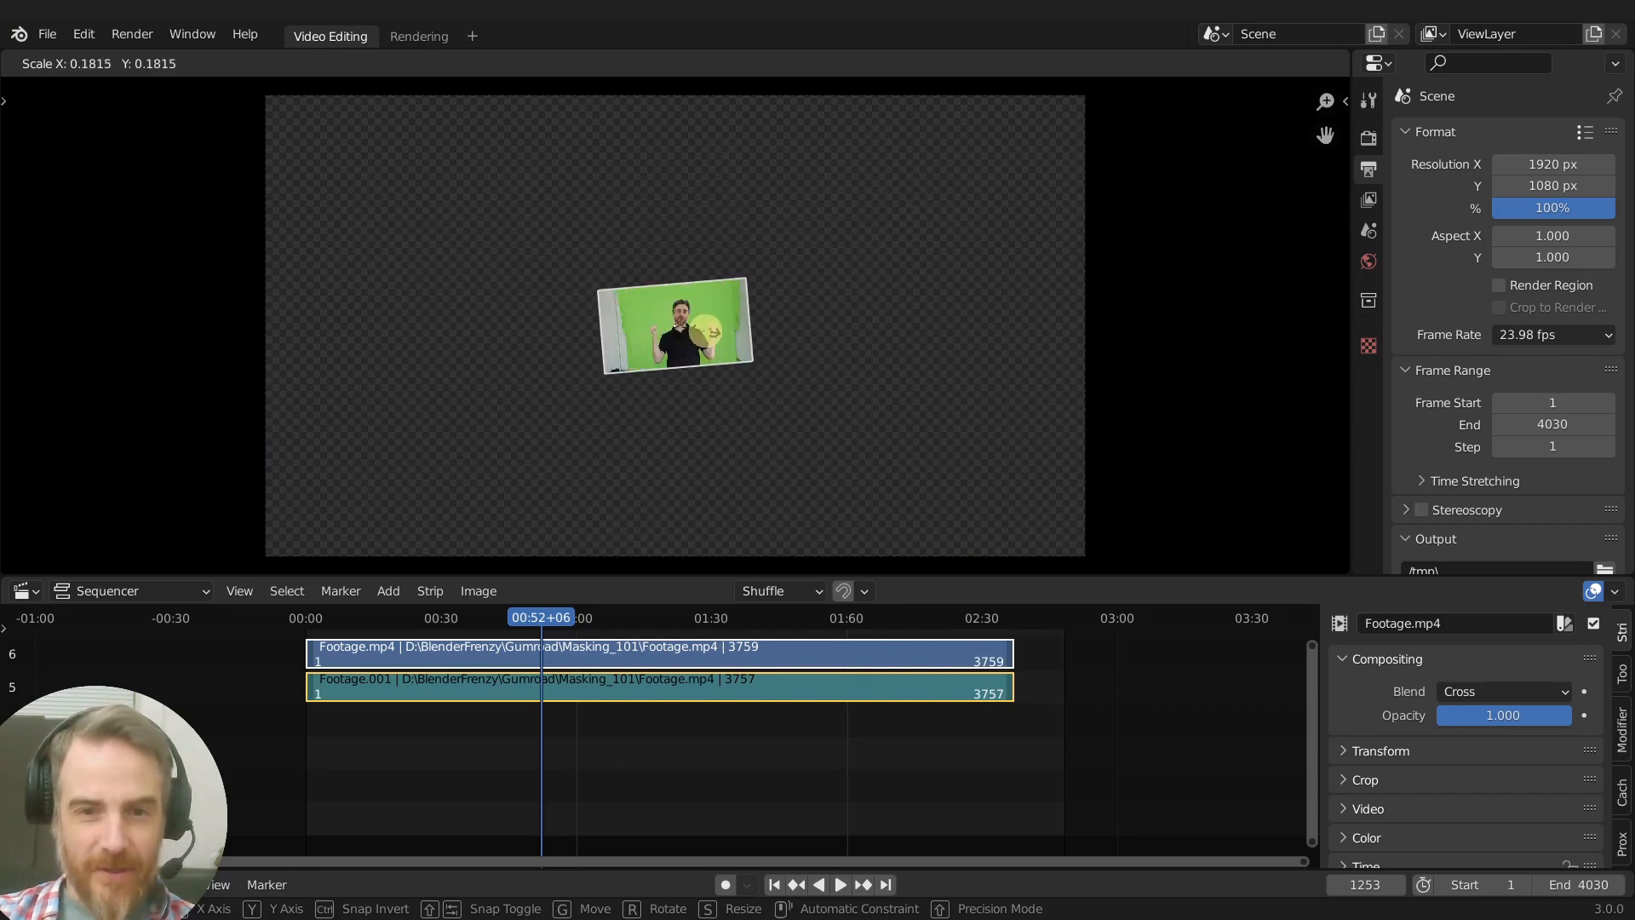
{"action": "type", "text": "0"}
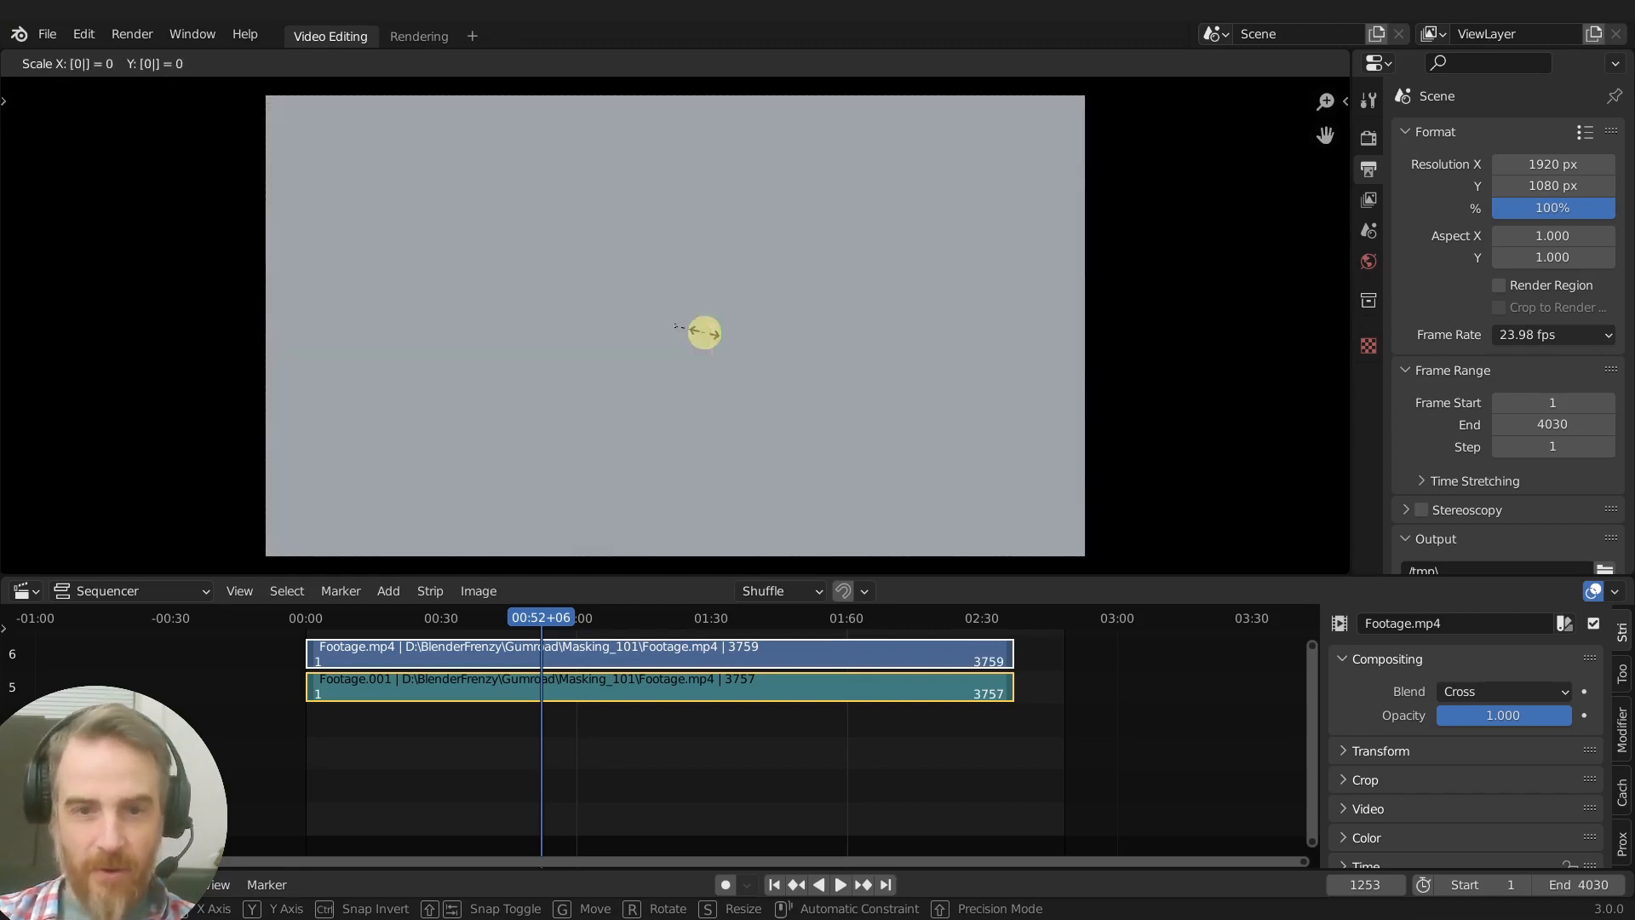
{"action": "key", "text": "Return"}
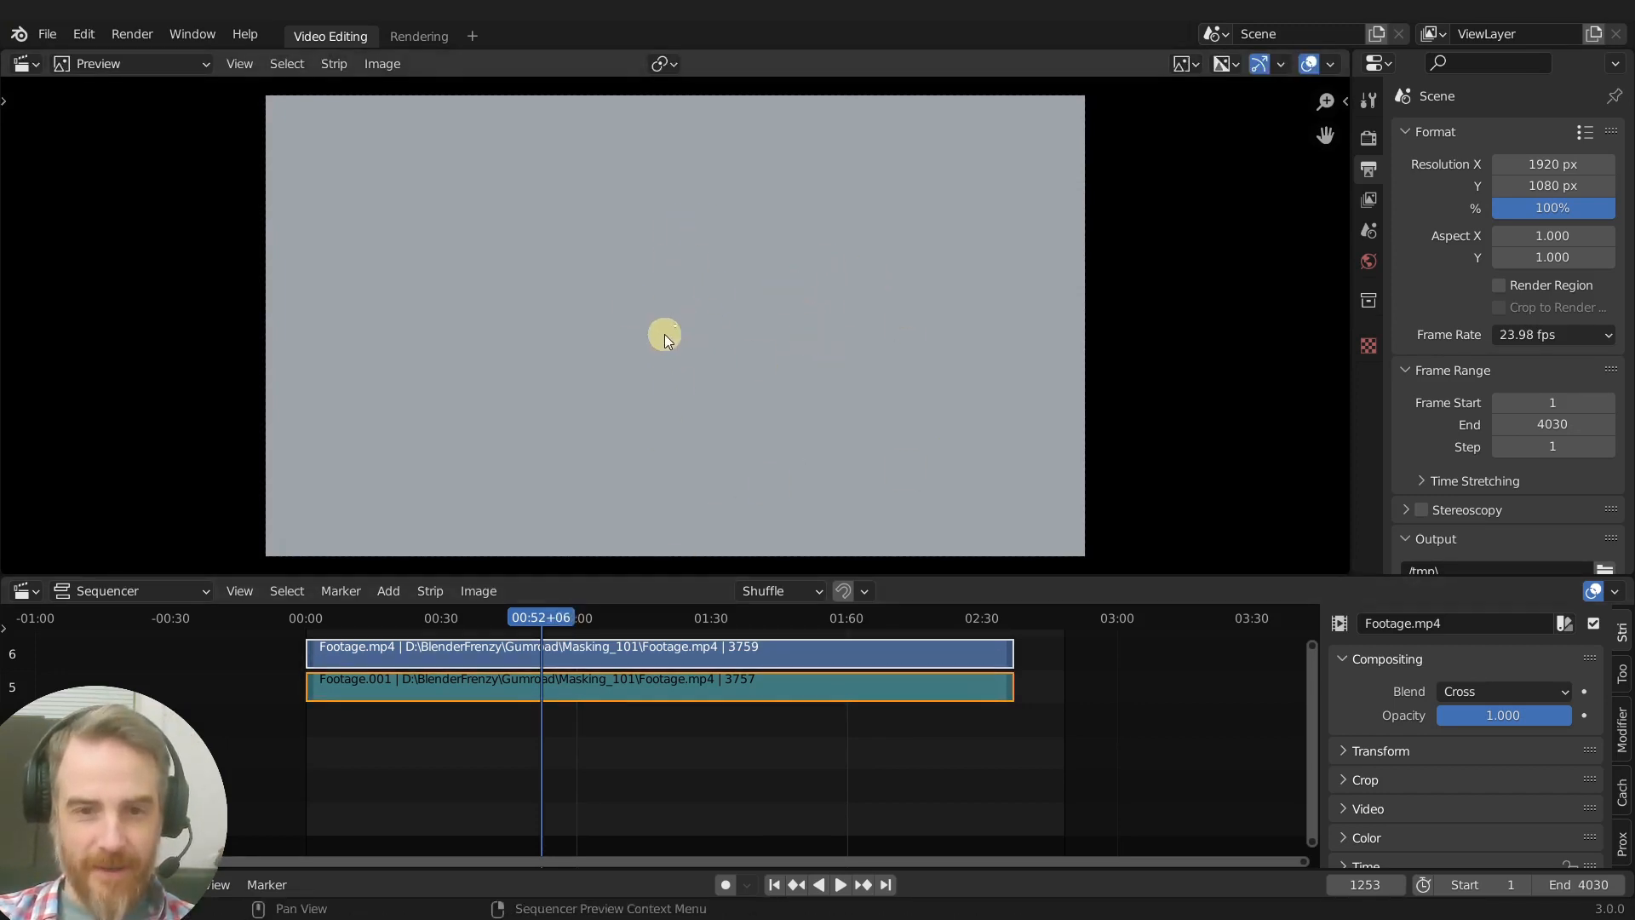
{"action": "key", "text": "g"}
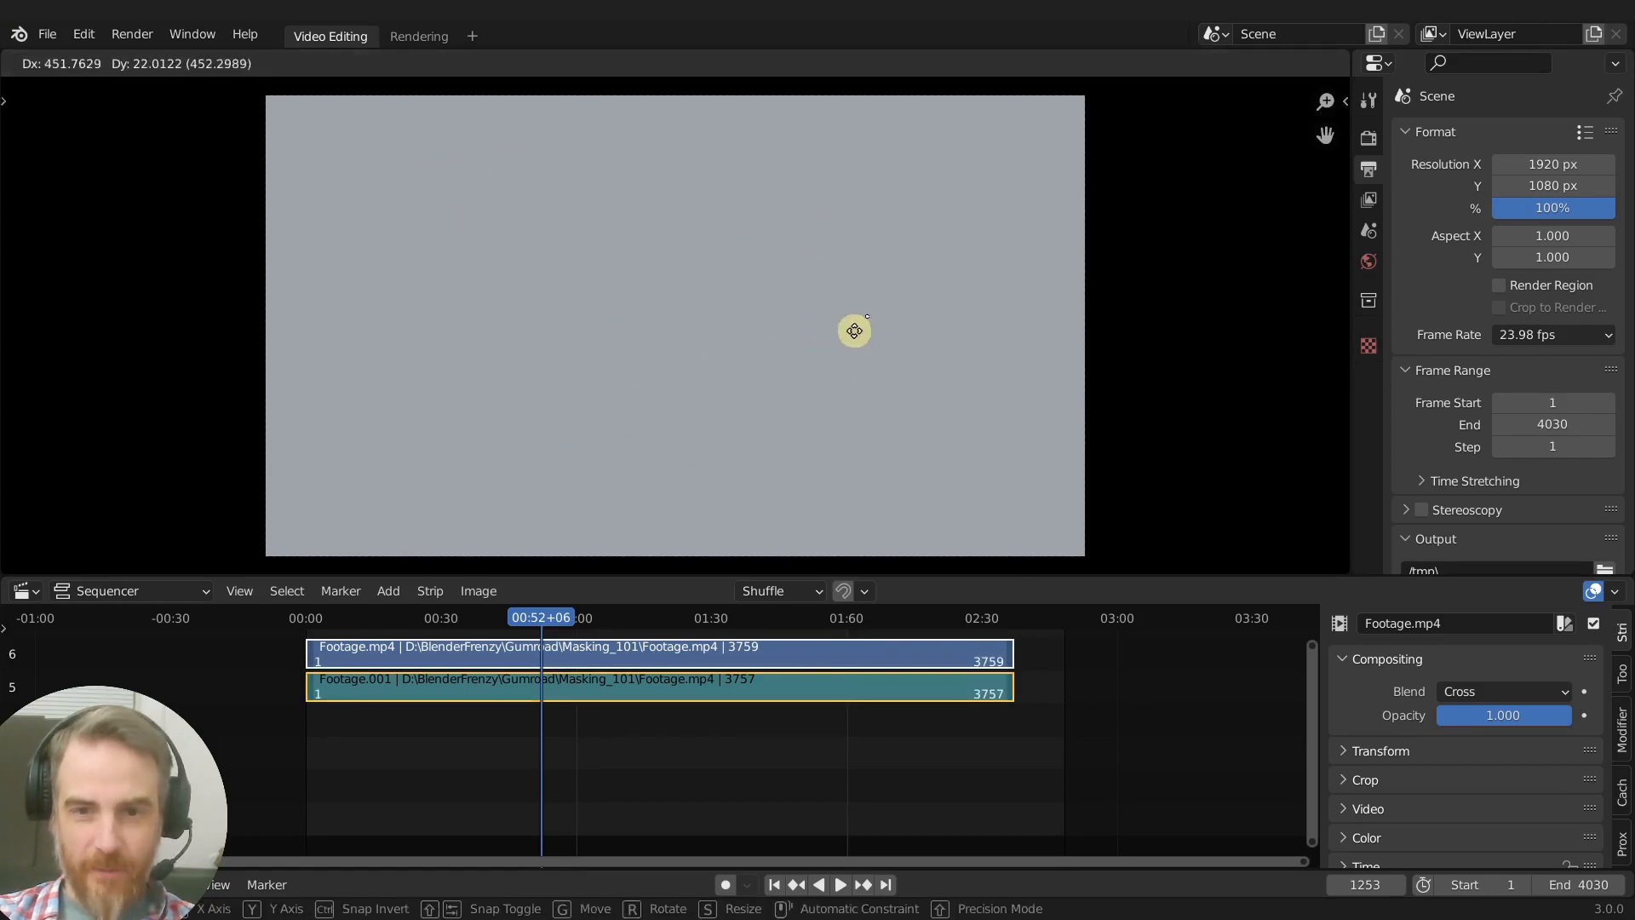
{"action": "right_click", "coordinate": [640, 273]}
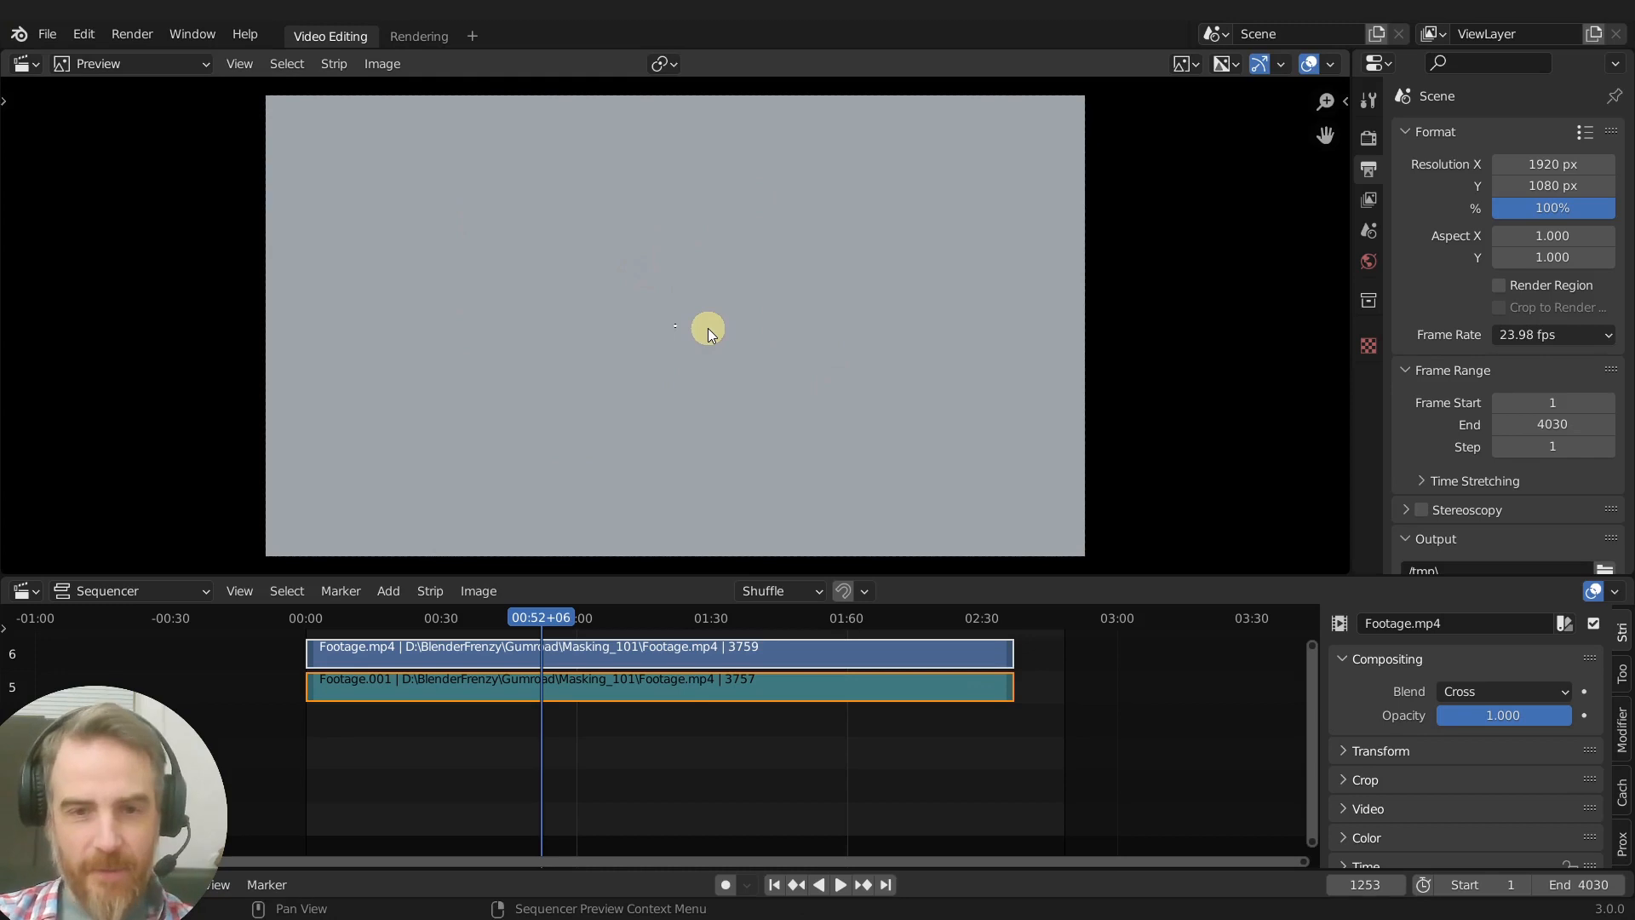
{"action": "right_click", "coordinate": [688, 359]}
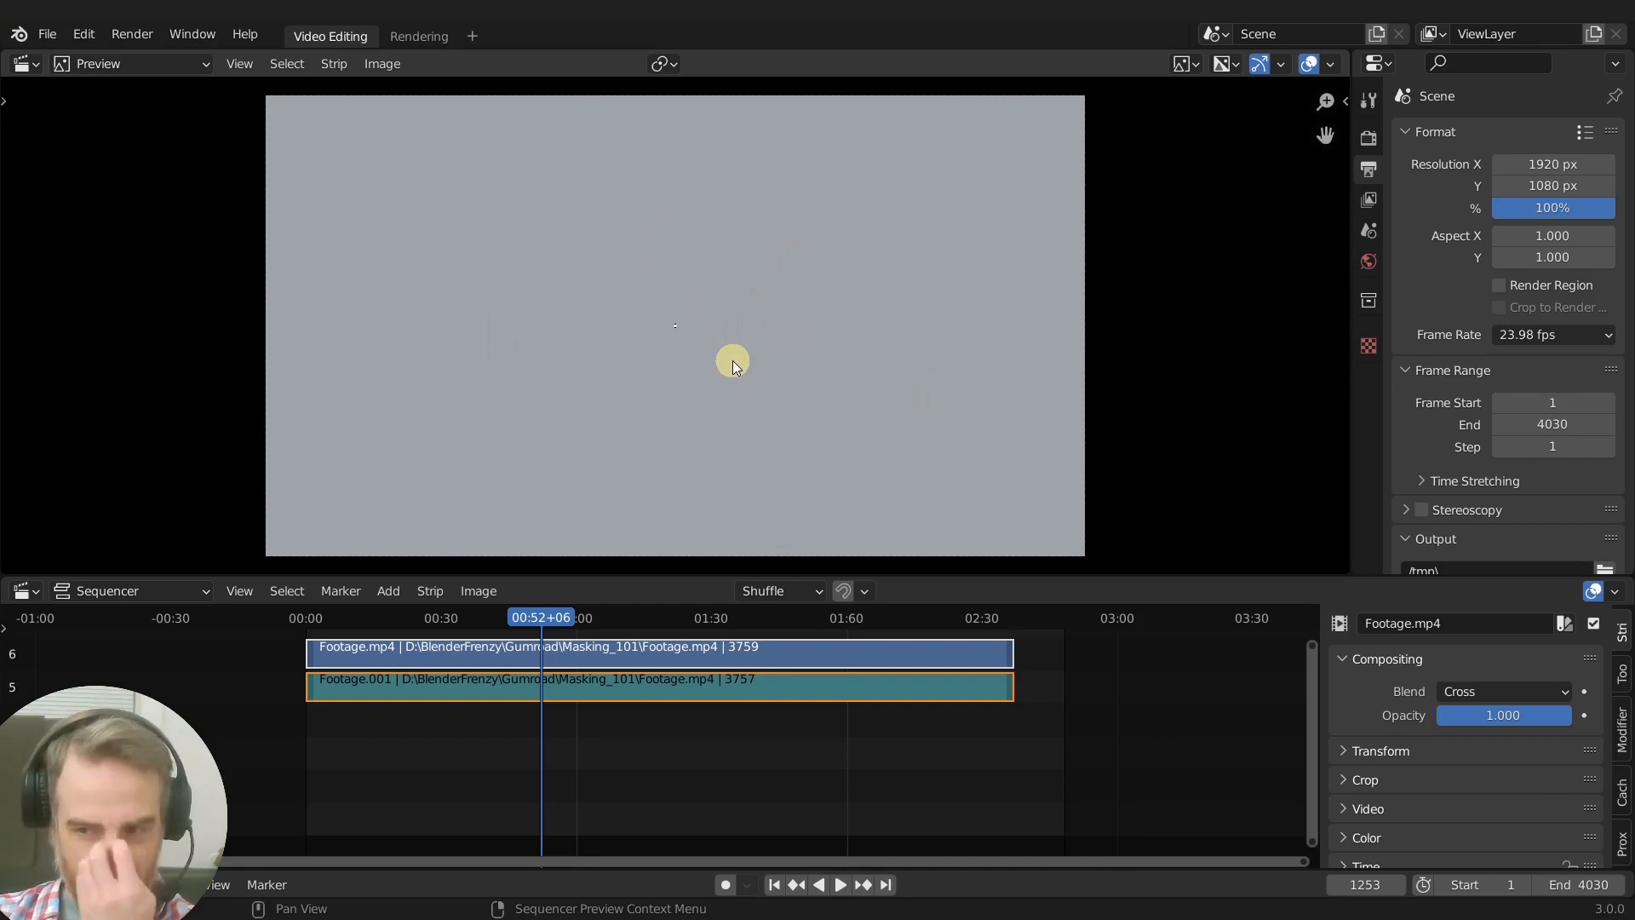
Show the preview's sidebar, expand the footage strip's transform settings and set both Scale X and Scale Y to 1
{"action": "key", "text": "n"}
{"action": "left_click", "coordinate": [1337, 143]}
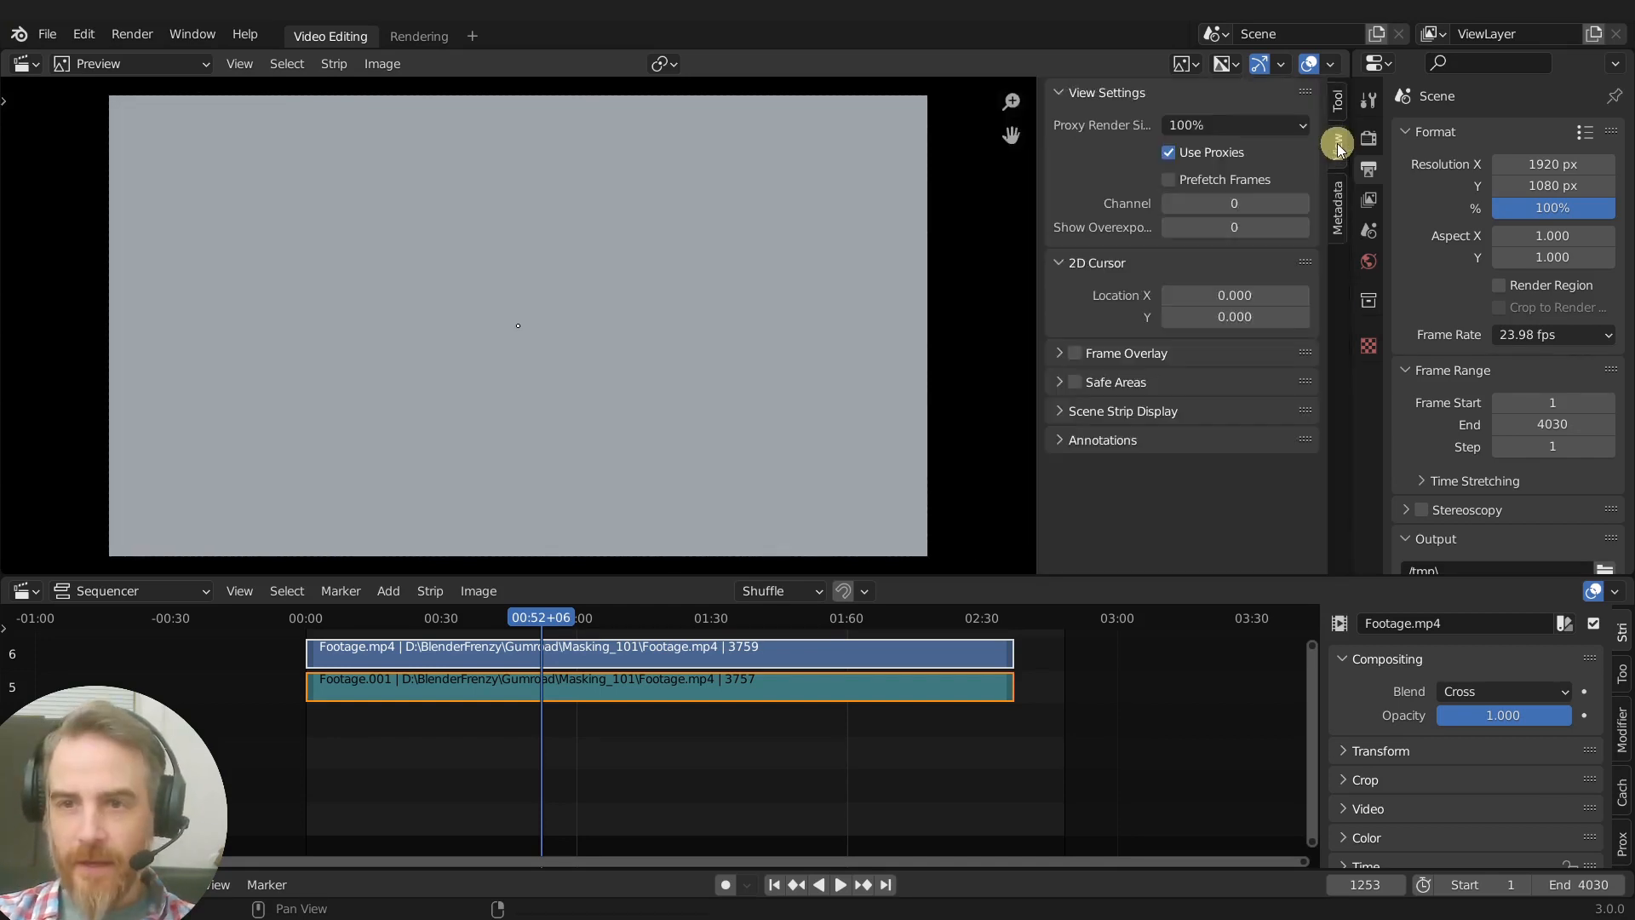
{"action": "left_click", "coordinate": [1336, 202]}
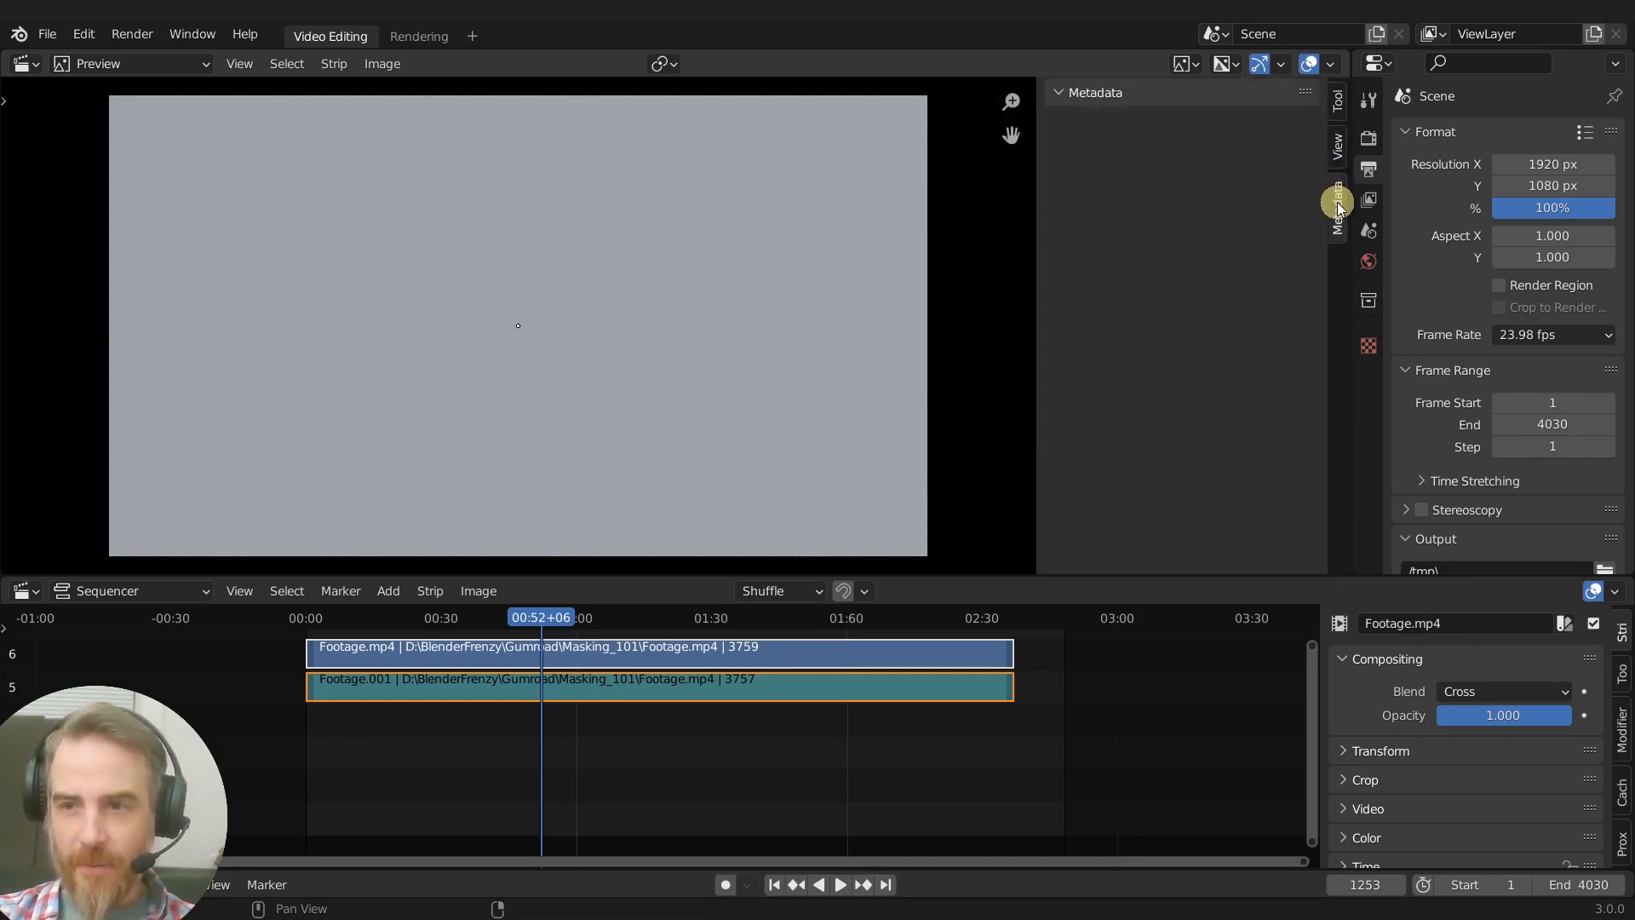
{"action": "left_click", "coordinate": [1337, 143]}
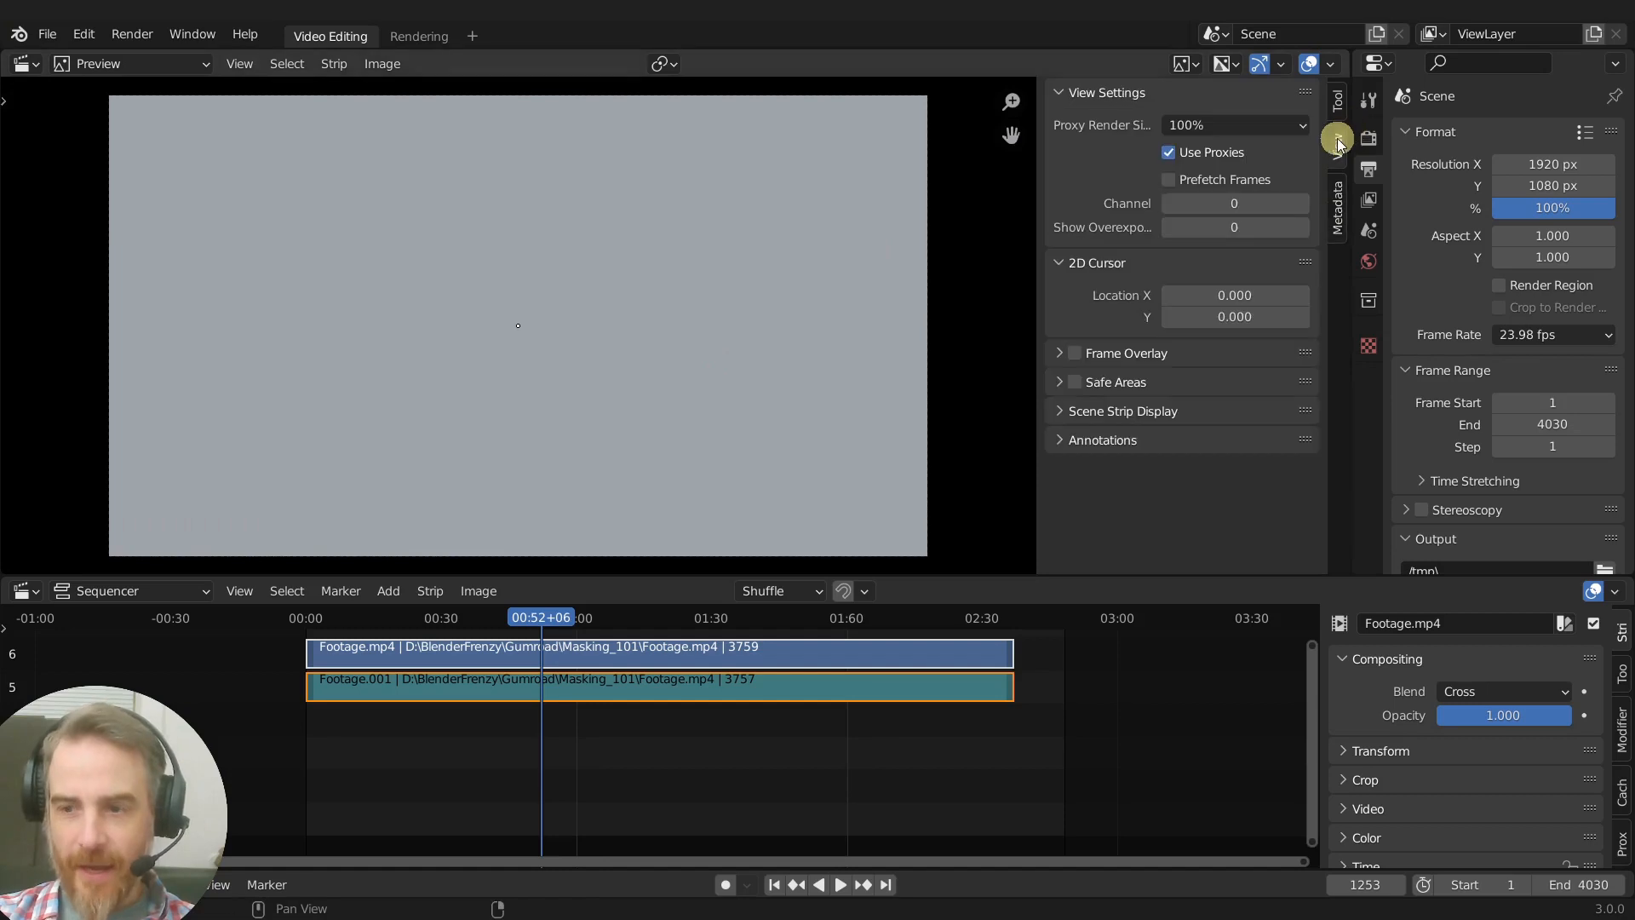
{"action": "left_click", "coordinate": [1380, 751]}
{"action": "scroll", "coordinate": [1381, 750], "scroll_direction": "down", "scroll_amount": 4}
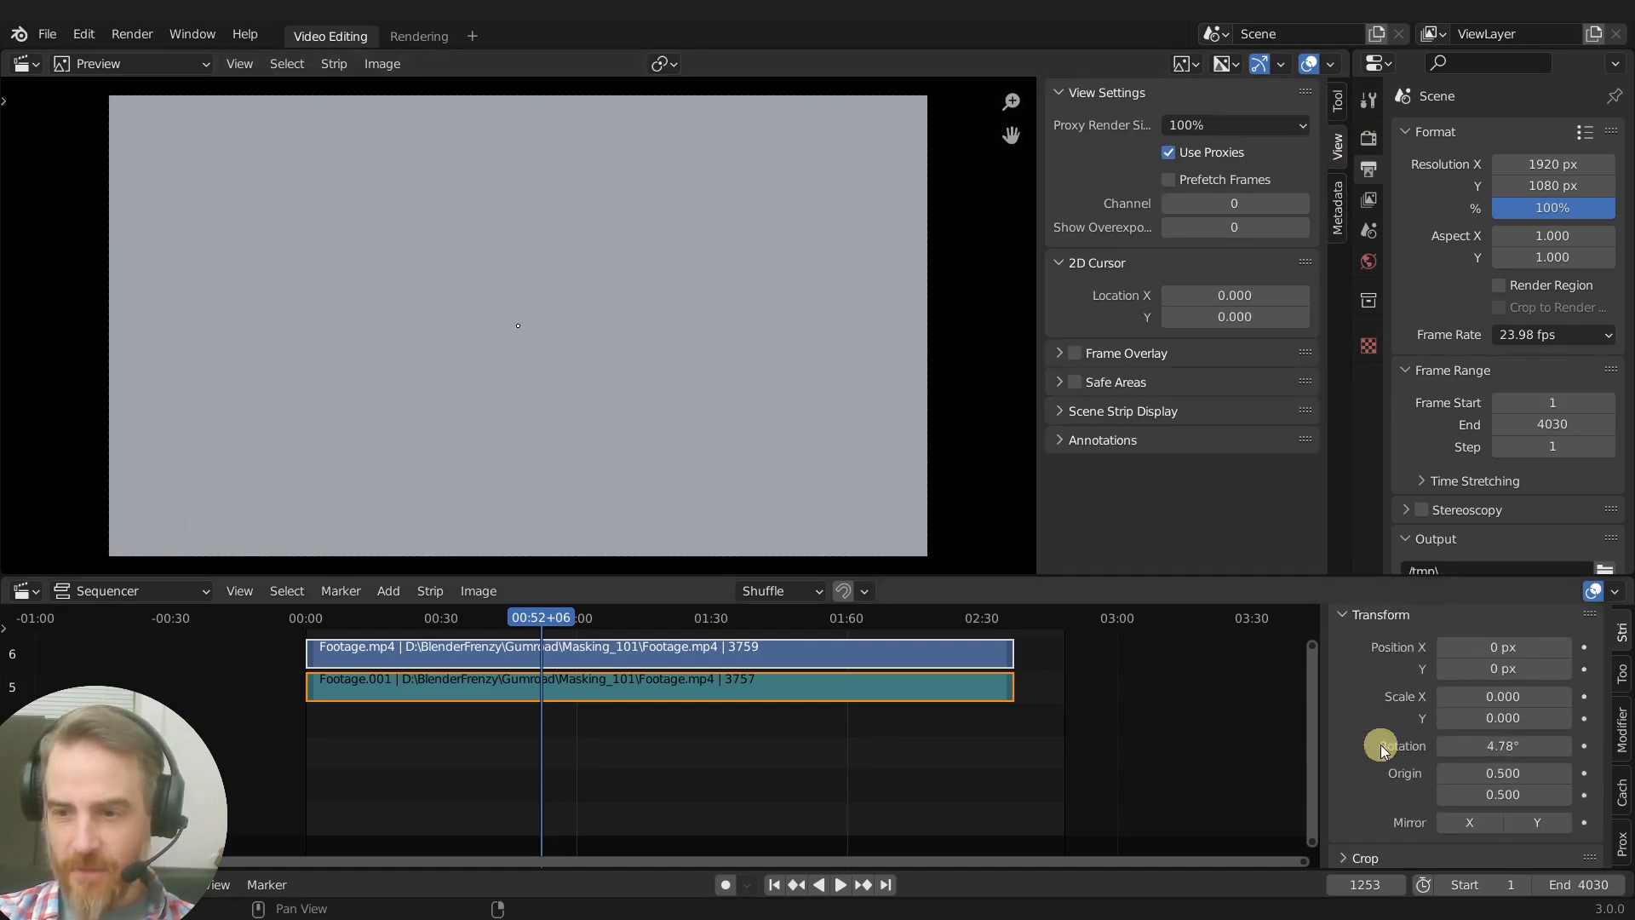
{"action": "left_click_drag", "start_coordinate": [1513, 697], "coordinate": [1513, 718]}
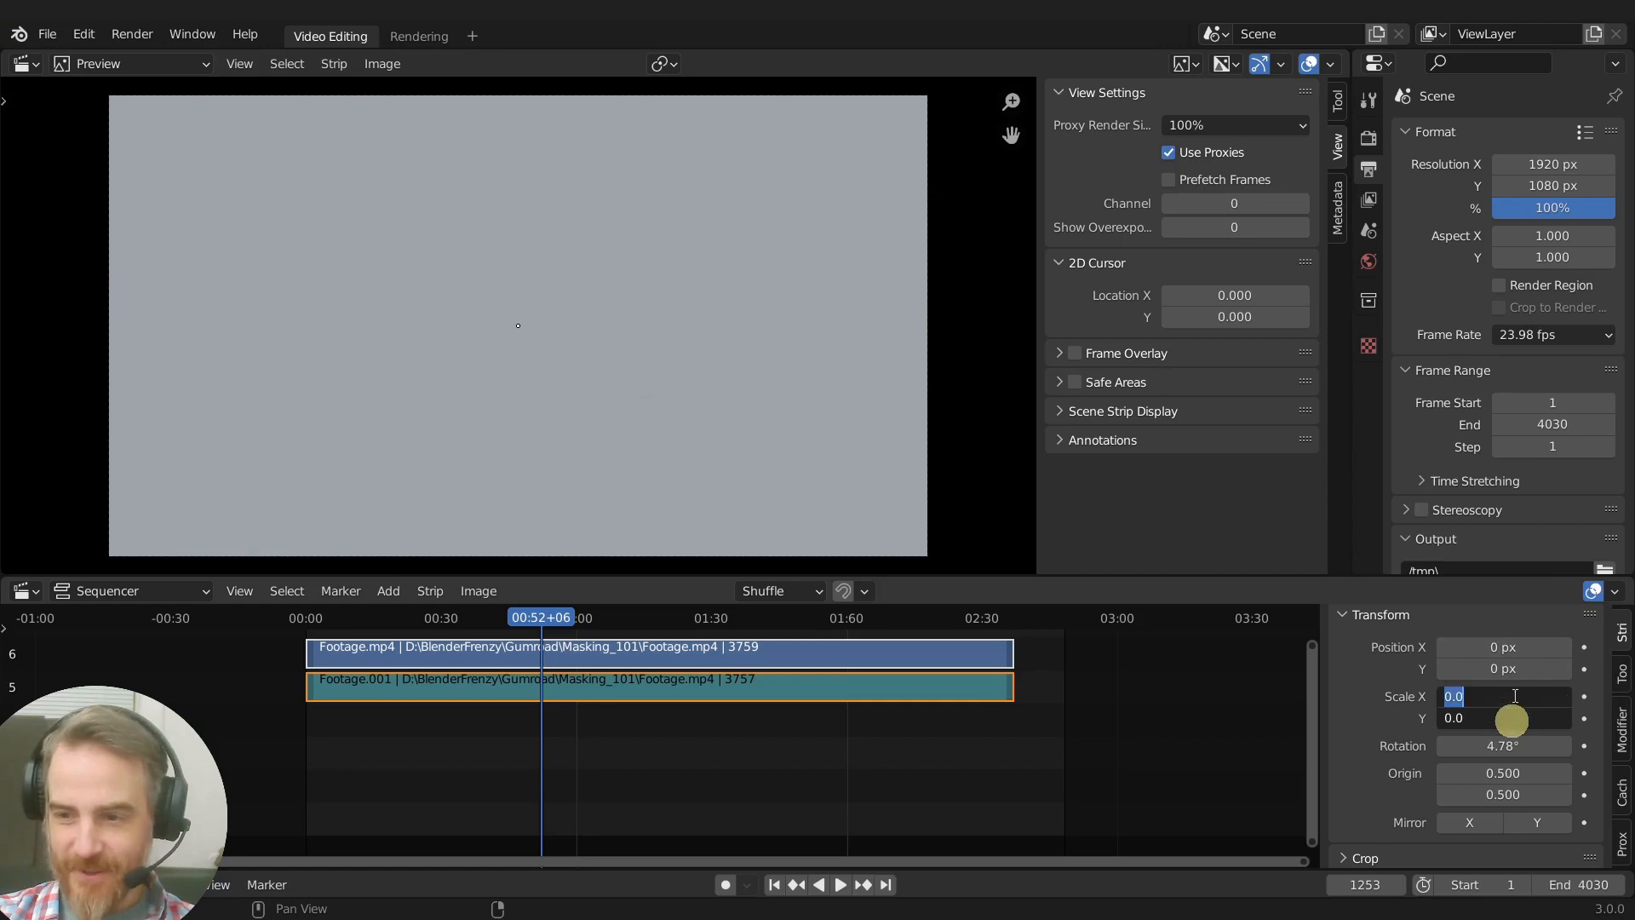
{"action": "type", "text": "1"}
{"action": "key", "text": "Return"}
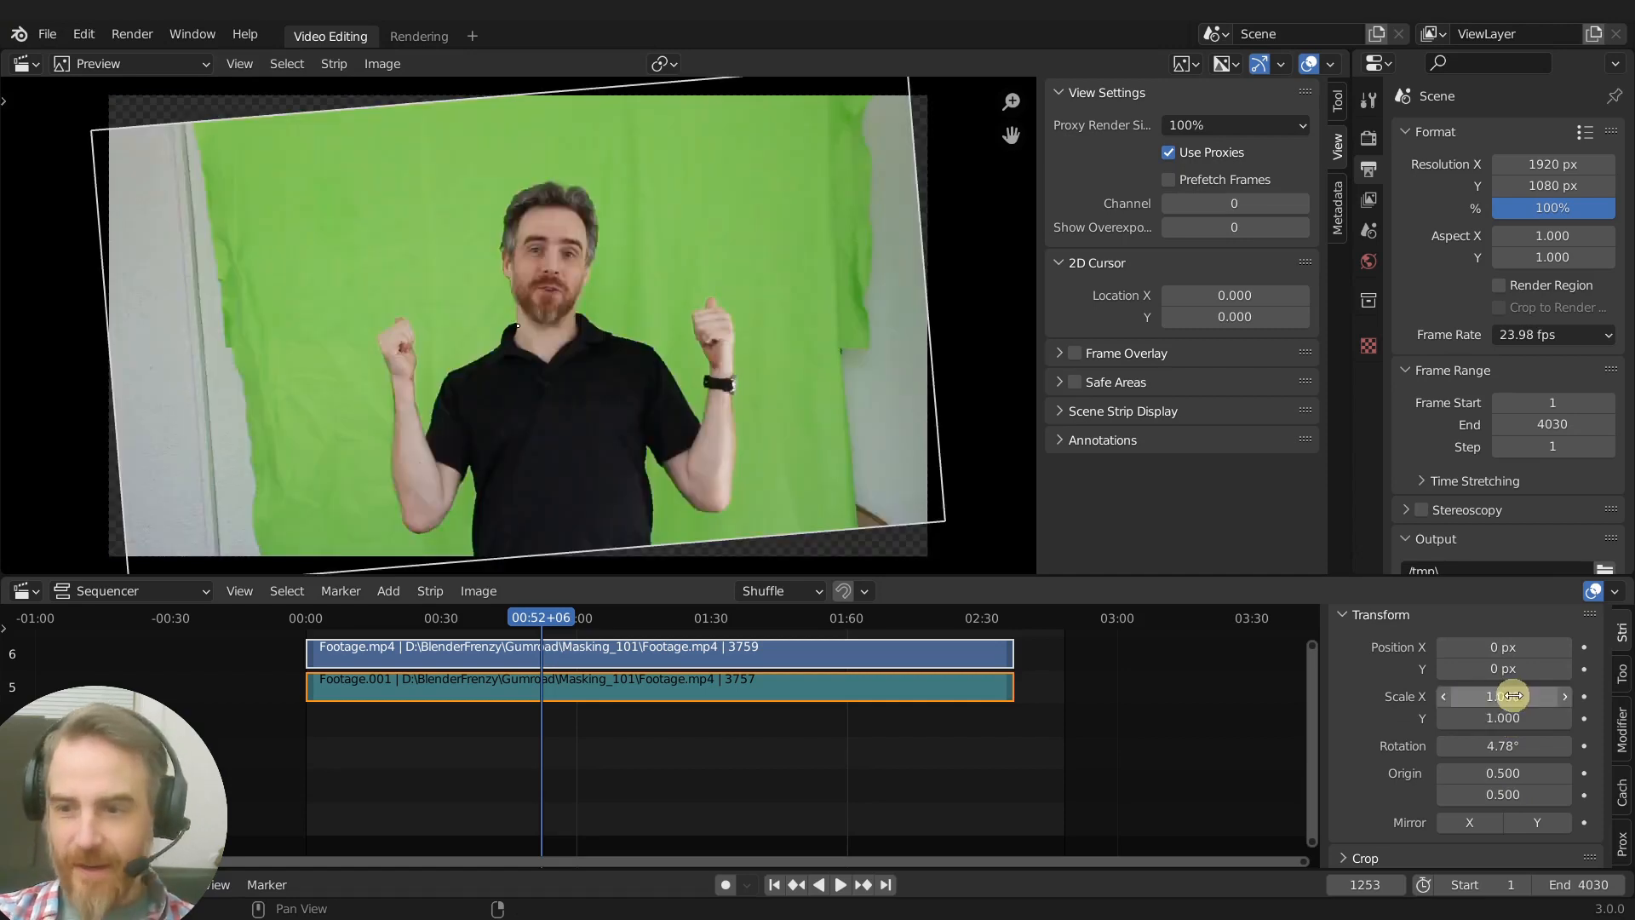
Scale the footage down in the preview to about 0.435 and keyframe its Scale X at frame 1253
{"action": "key", "text": "s"}
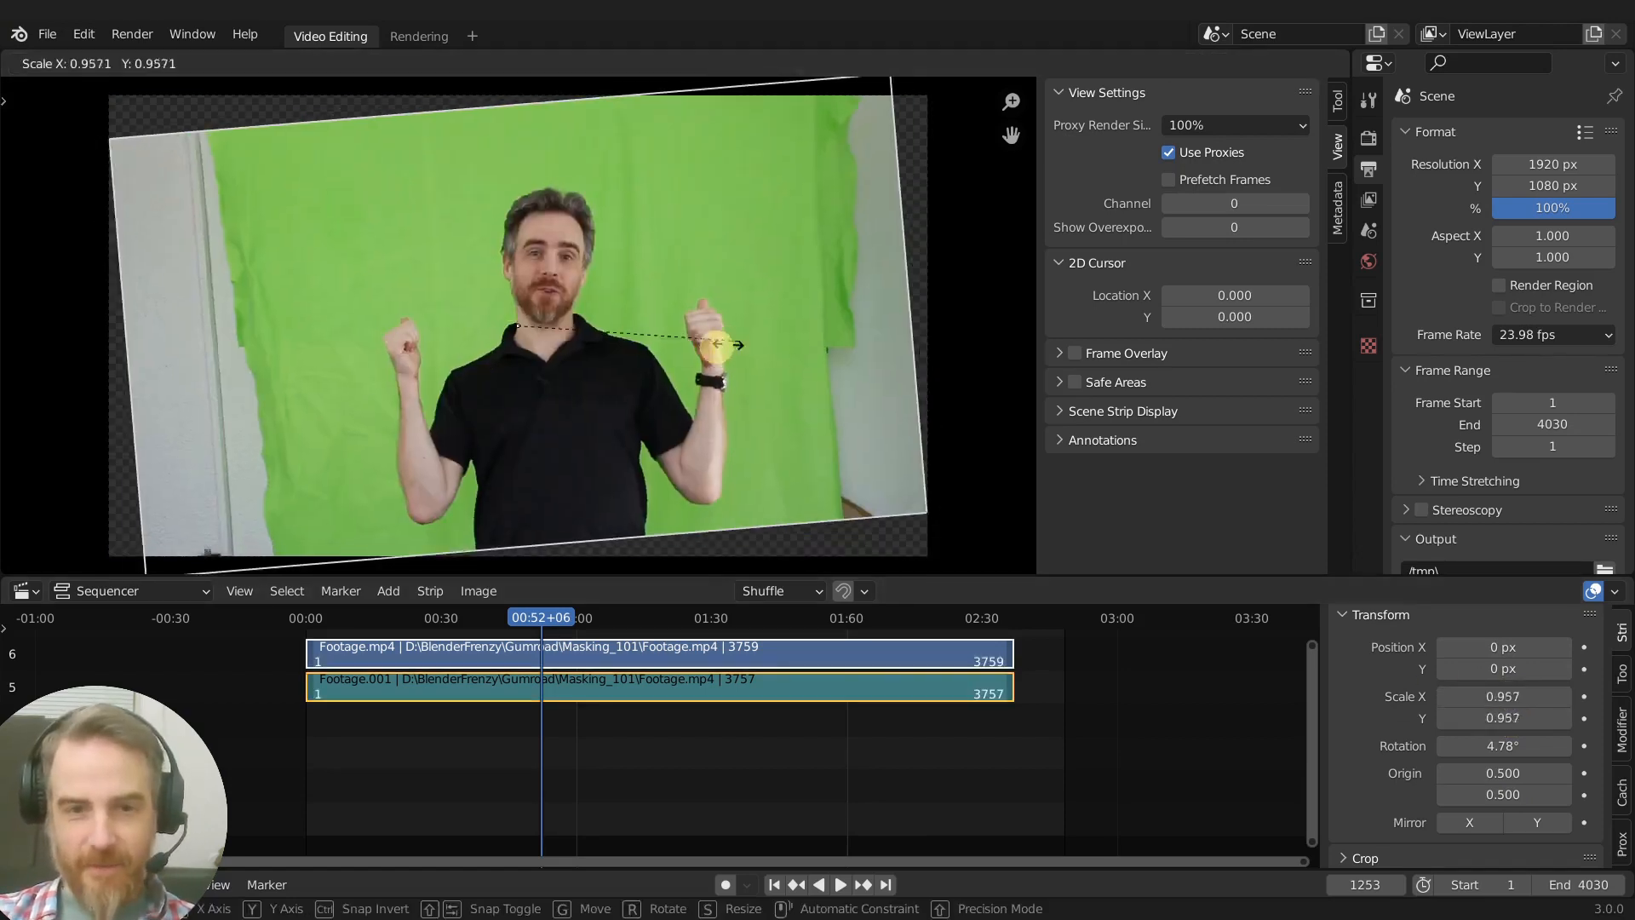
{"action": "left_click", "coordinate": [620, 334]}
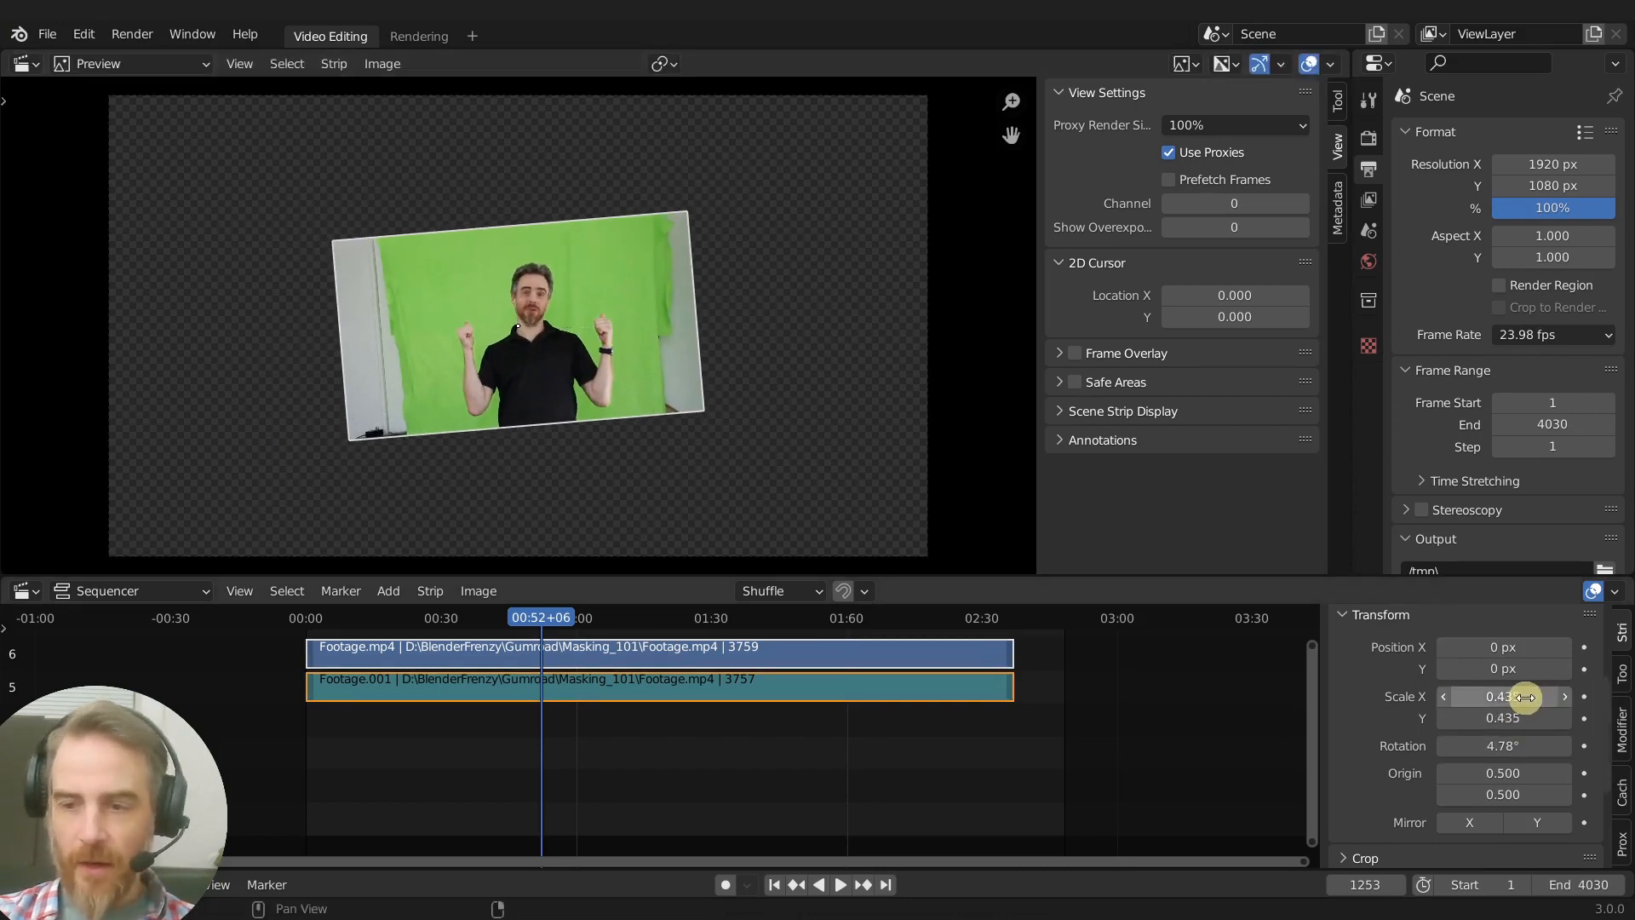
{"action": "key", "text": "i"}
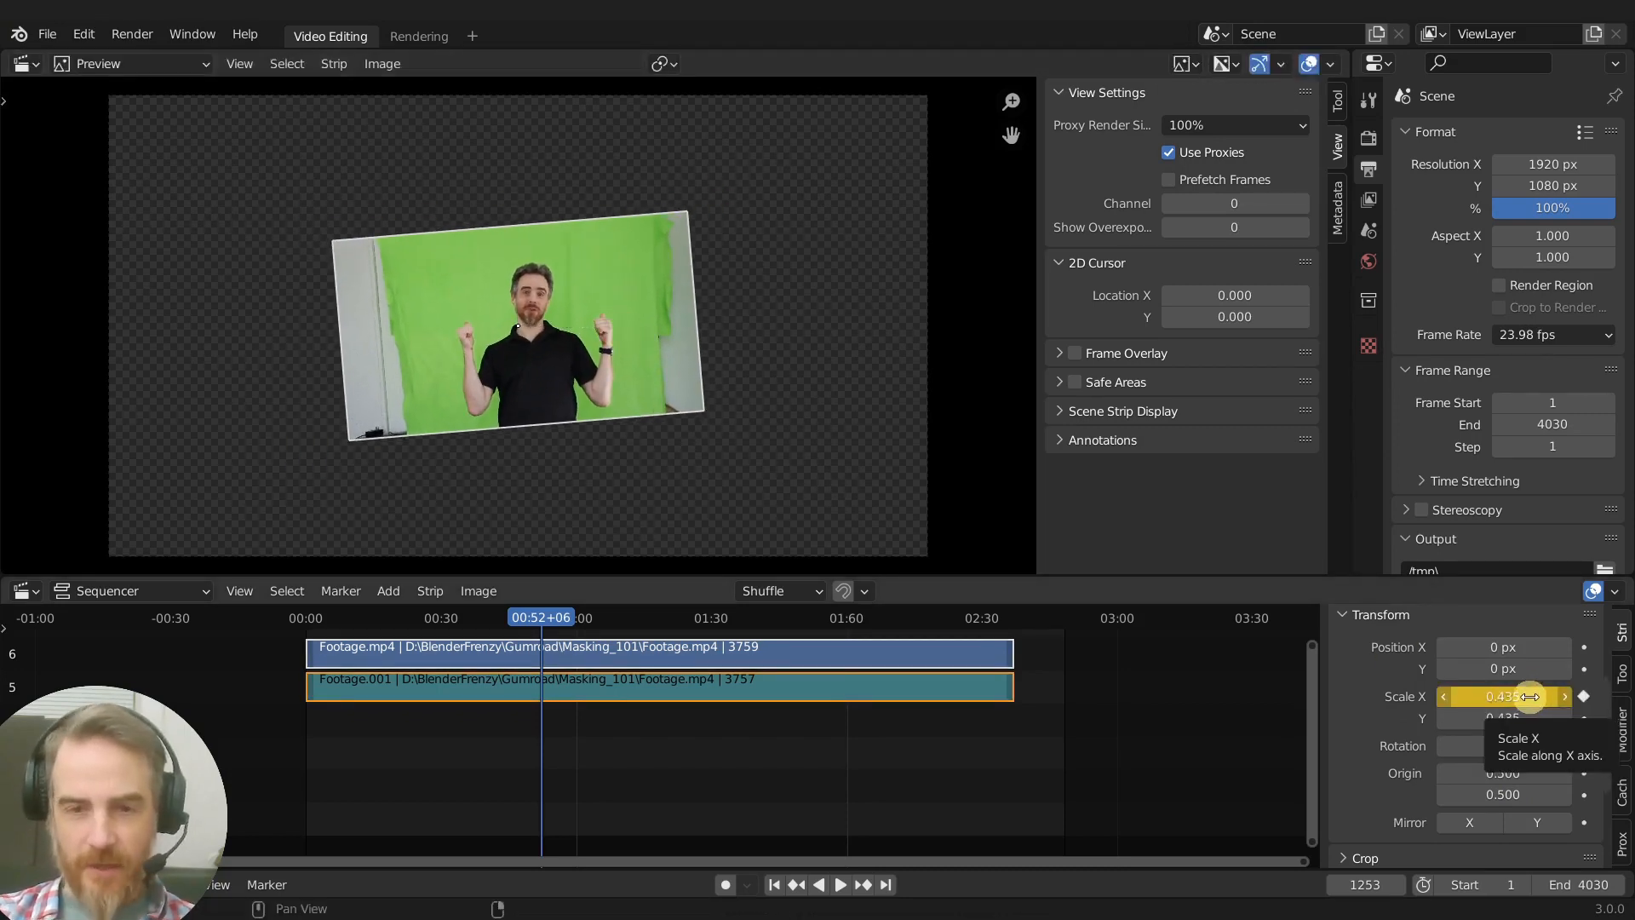
Undo the Scale X keyframe and search the preview's commands for "keyframe"
{"action": "key", "text": "ctrl+z"}
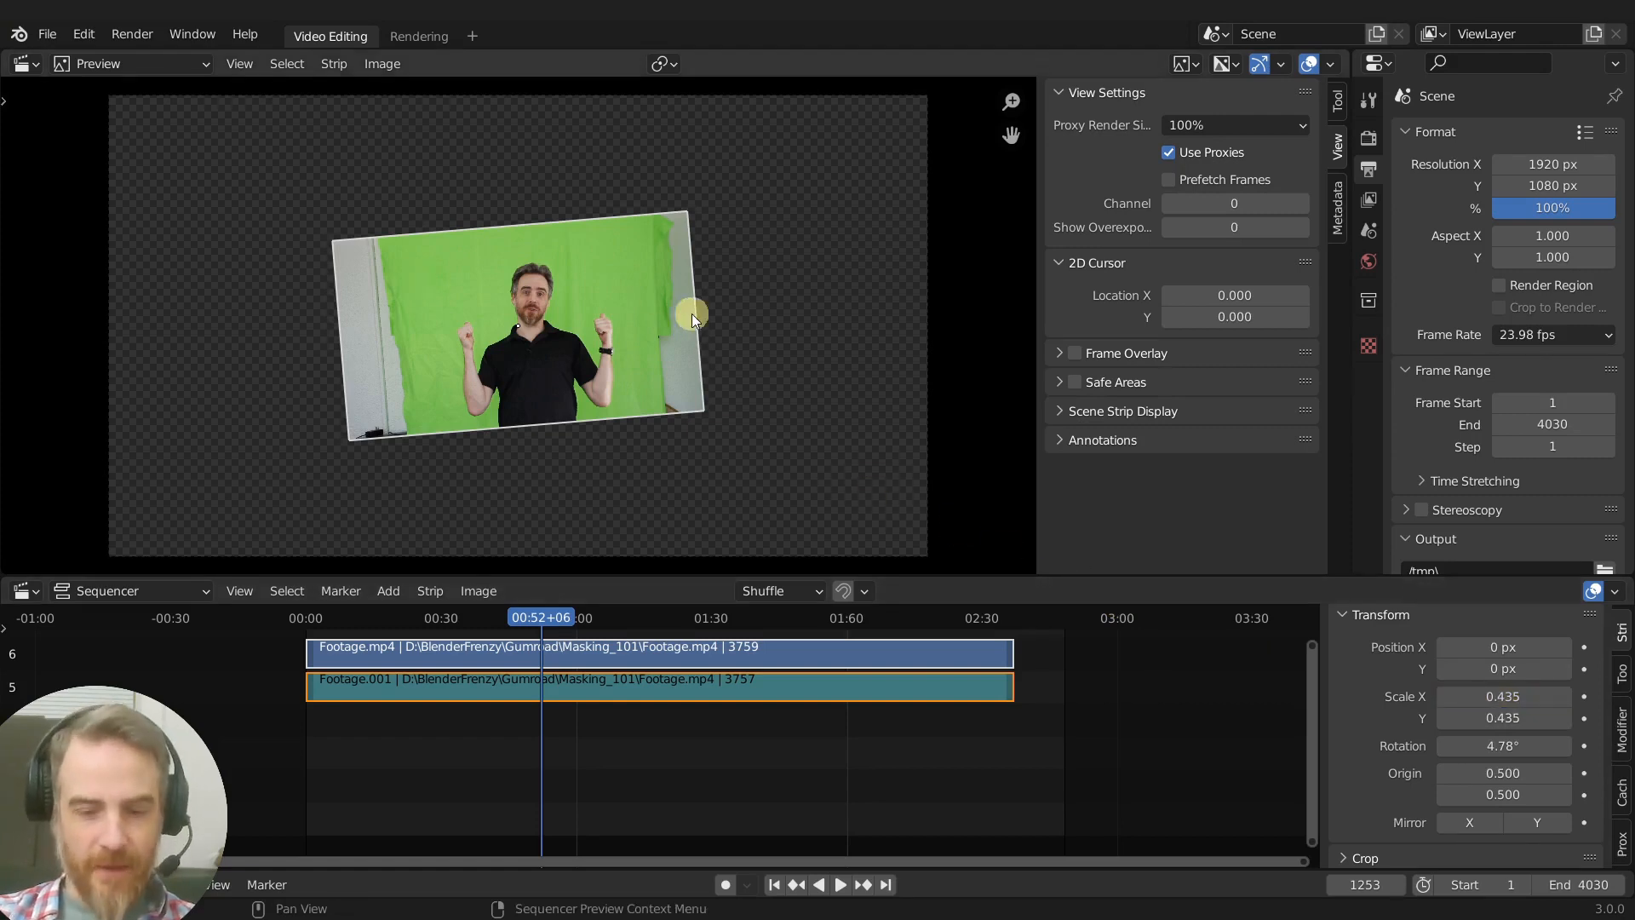
{"action": "right_click", "coordinate": [557, 321]}
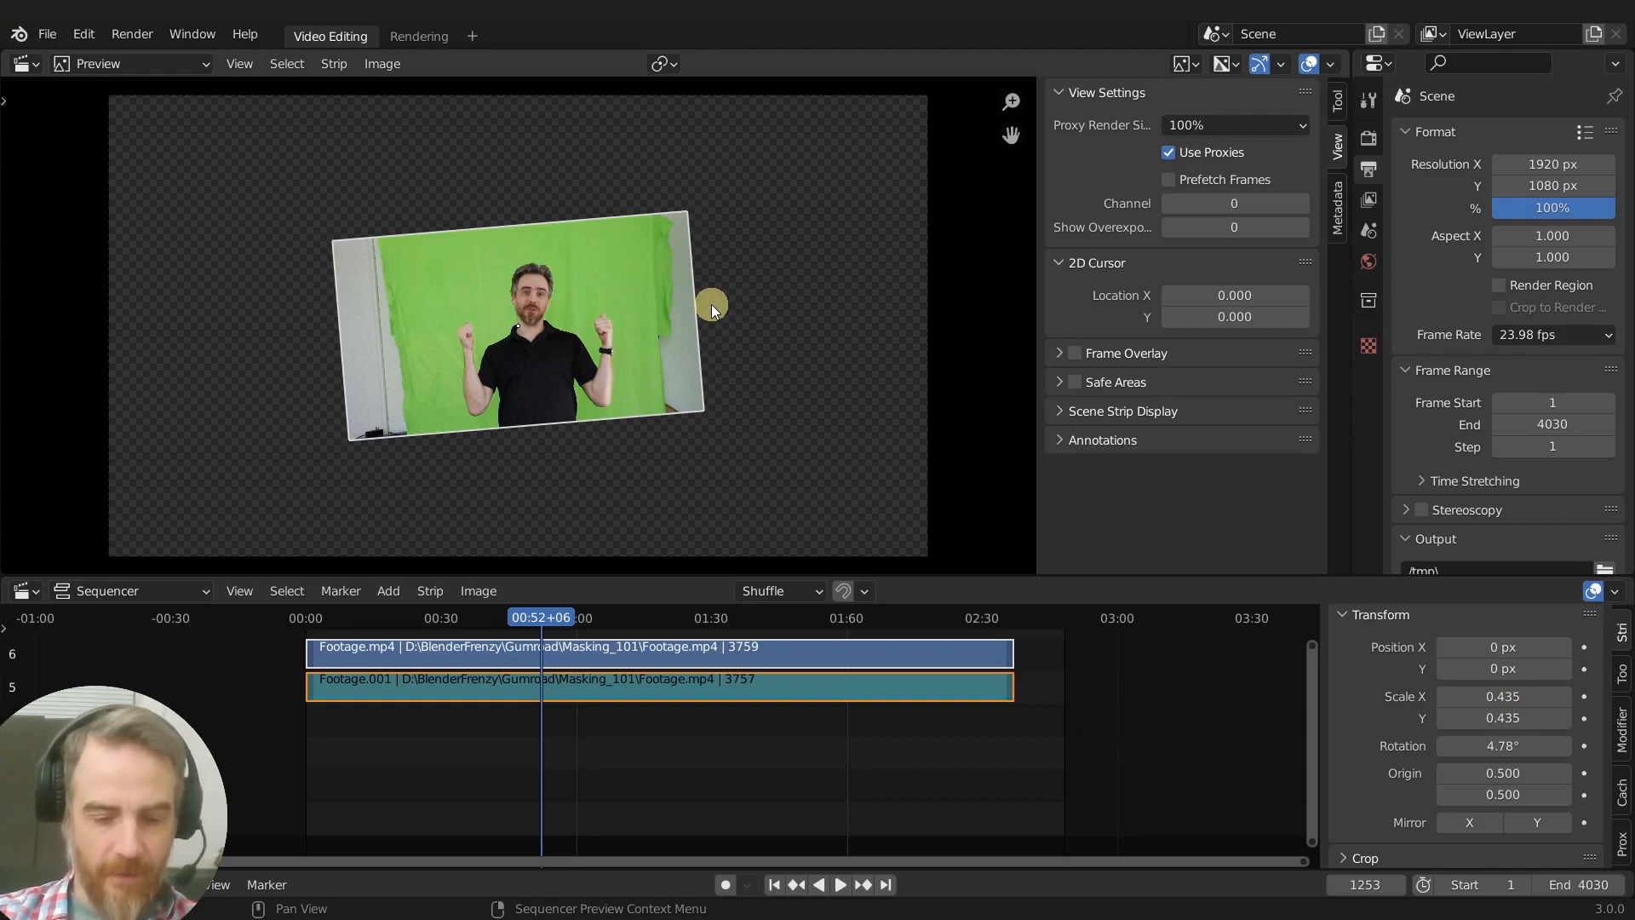
{"action": "key", "text": "F3"}
{"action": "type", "text": "keyfre"}
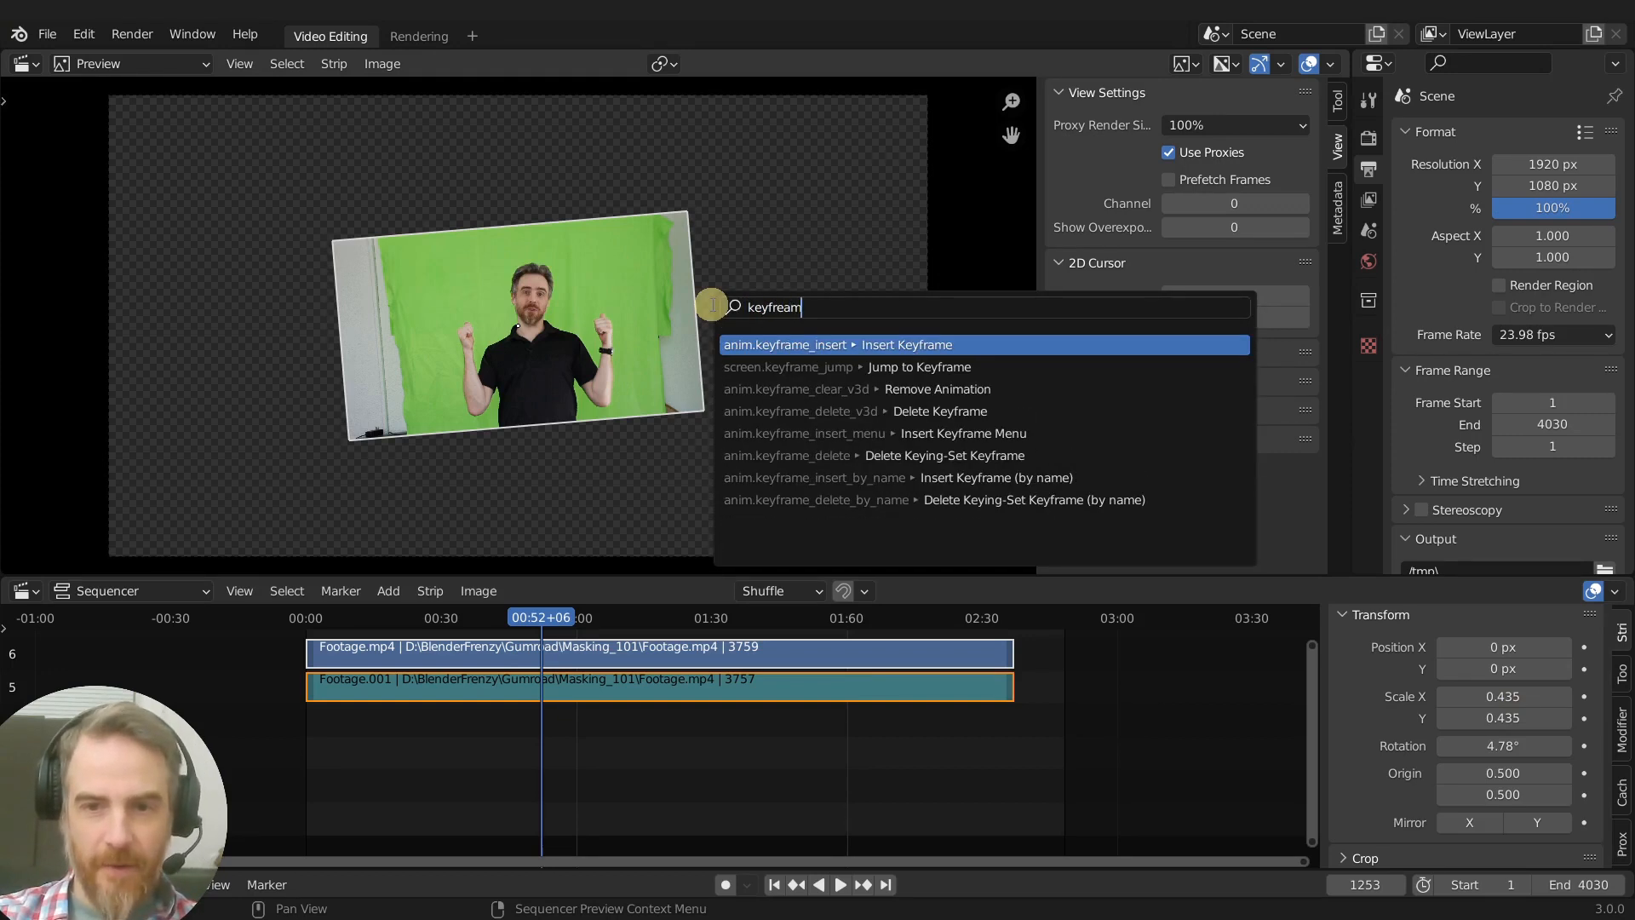
{"action": "type", "text": "am"}
{"action": "key", "text": "BackSpace"}
{"action": "key", "text": "BackSpace"}
{"action": "key", "text": "BackSpace"}
{"action": "type", "text": "ame"}
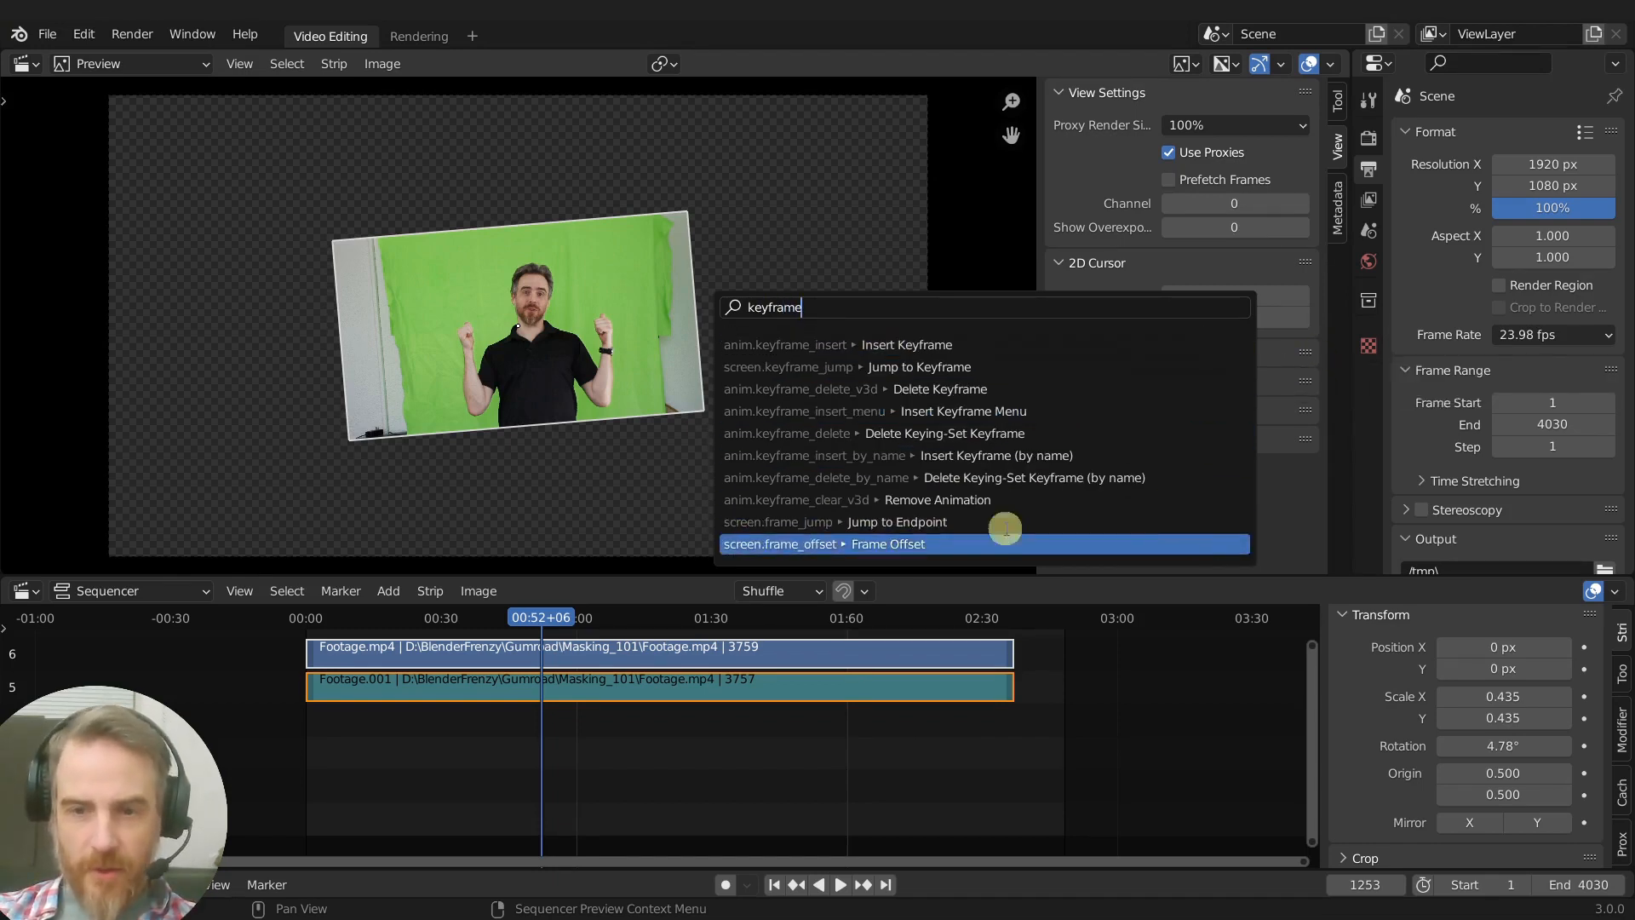
Look through the preview's strip and image commands for a way to insert keyframes
{"action": "left_click", "coordinate": [333, 62]}
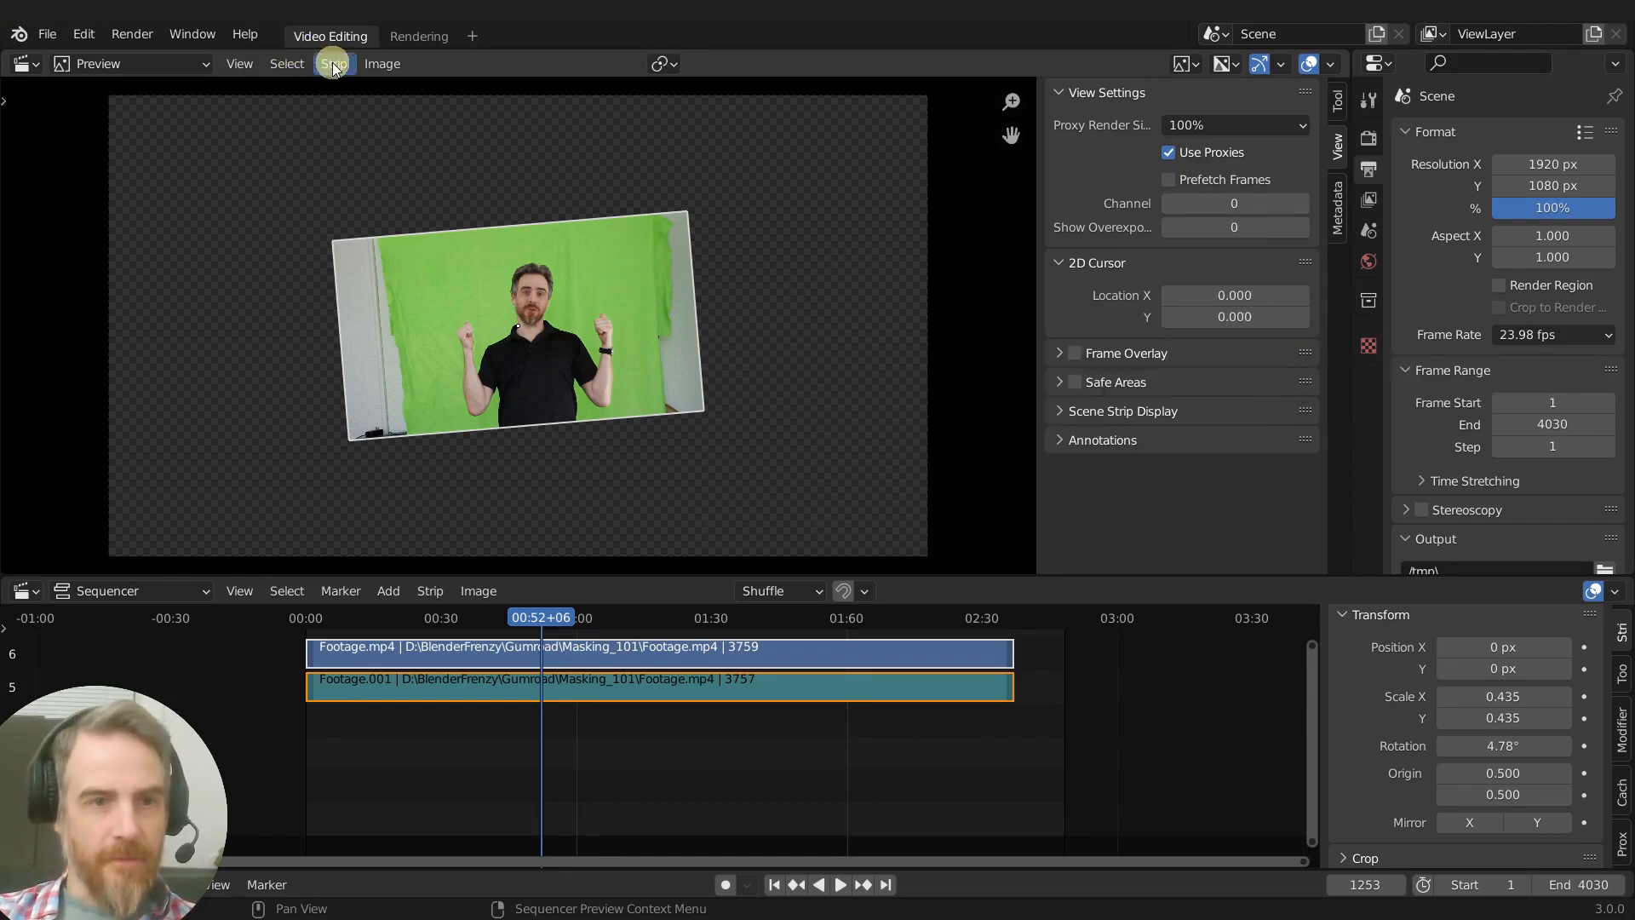
{"action": "left_click", "coordinate": [368, 61]}
{"action": "mouse_move", "coordinate": [395, 110]}
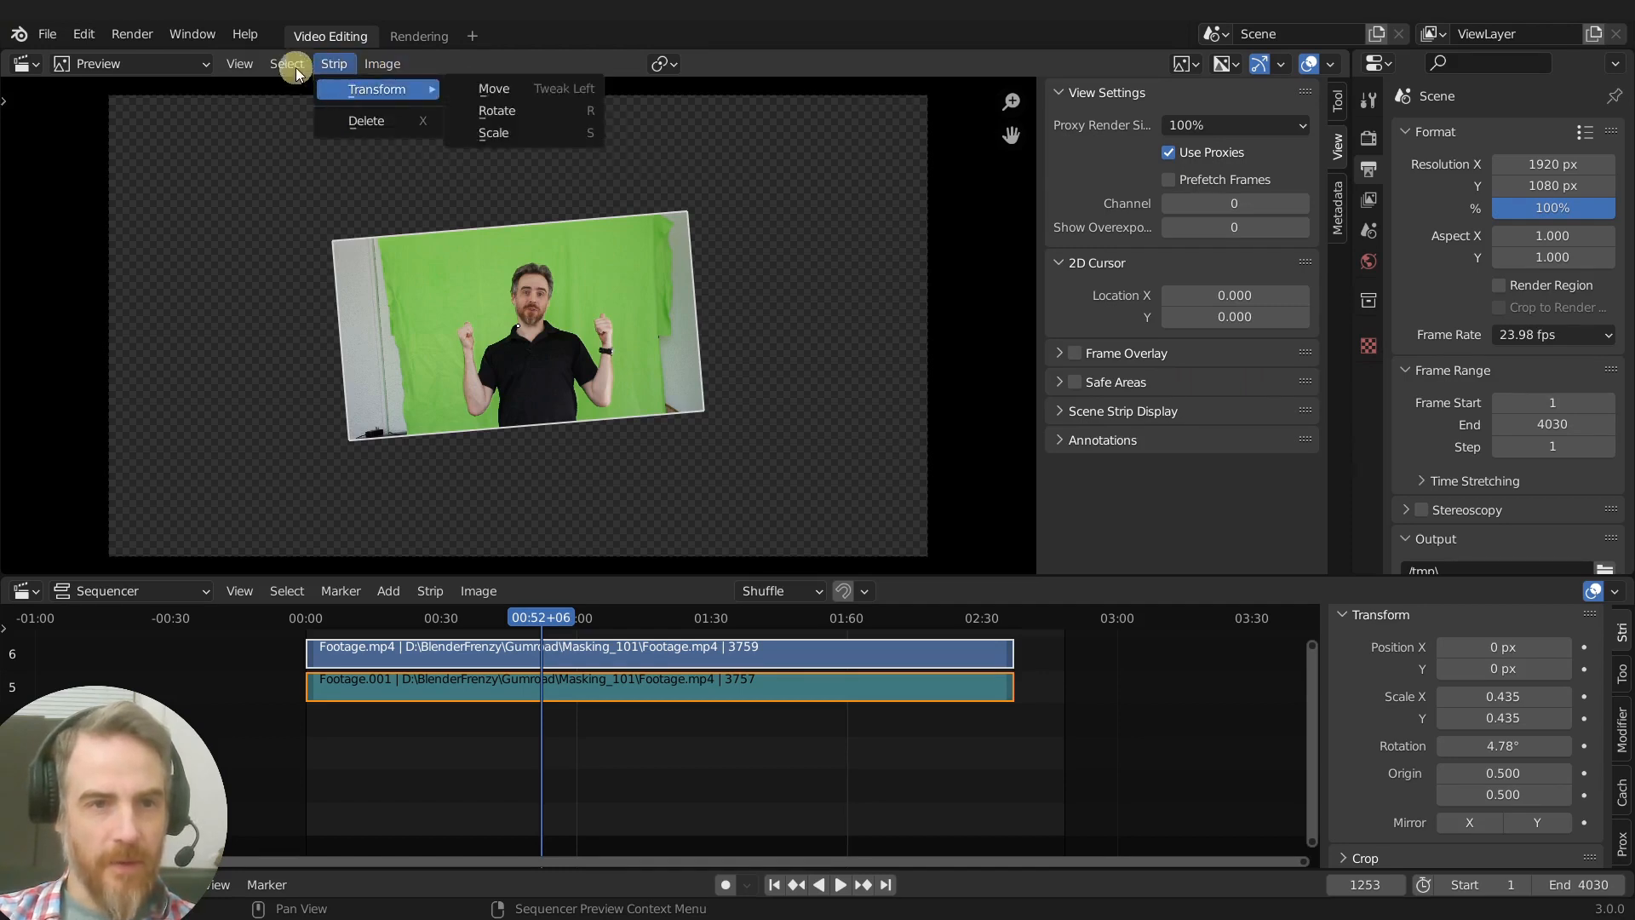
{"action": "mouse_move", "coordinate": [383, 63]}
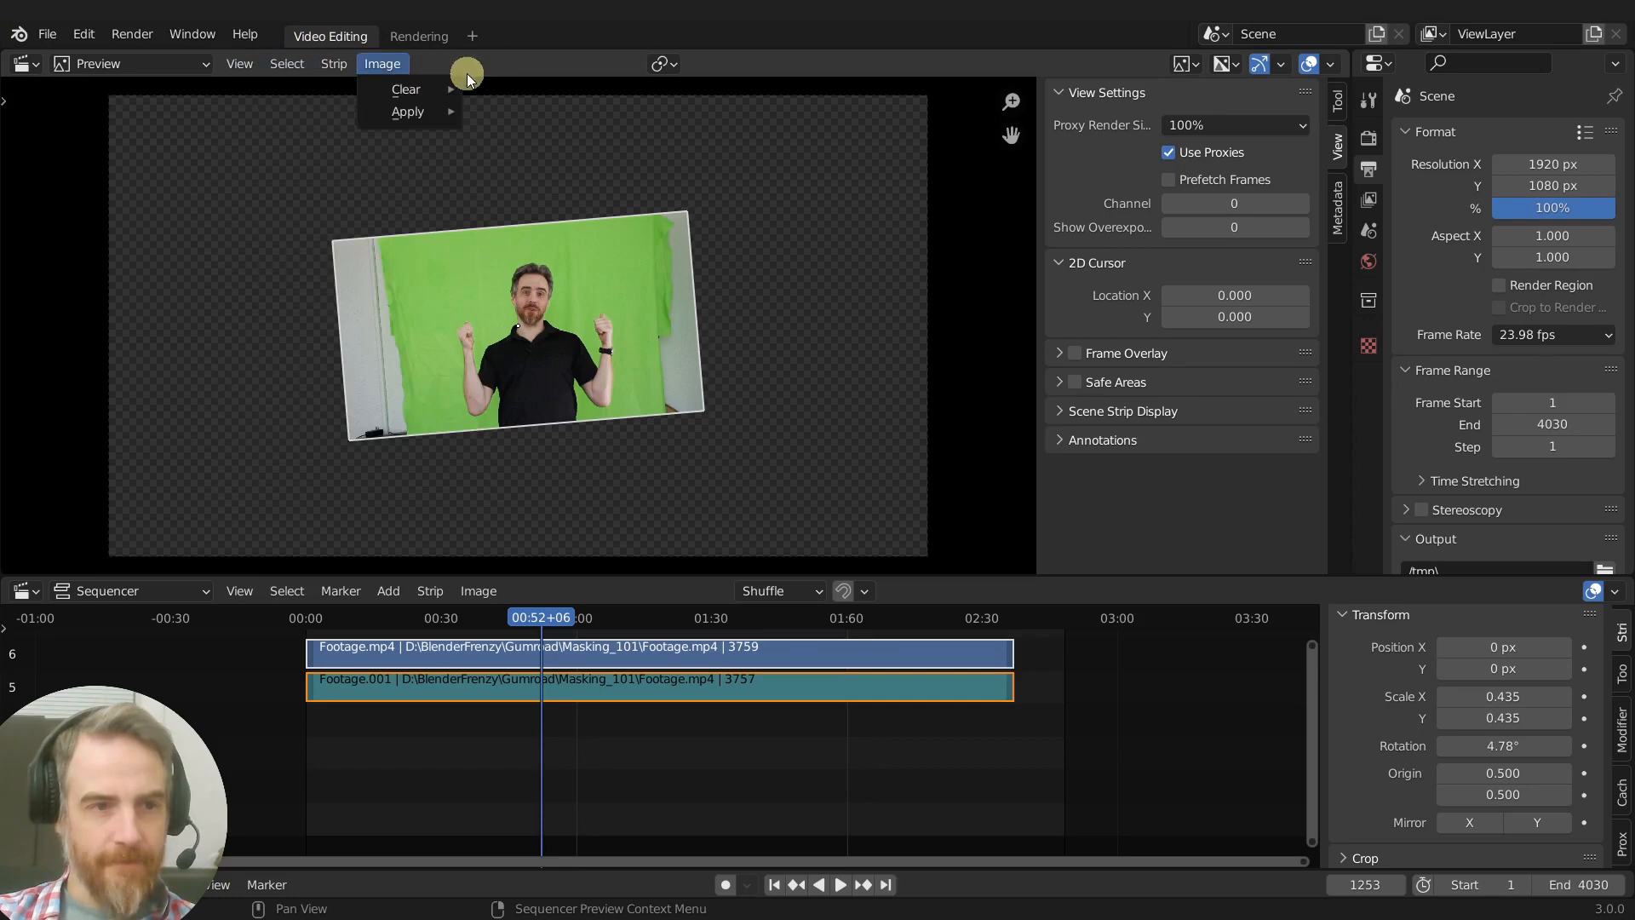
Show the preview's tools, try Select Box on the footage and switch back to the Tweak tool
{"action": "key", "text": "t"}
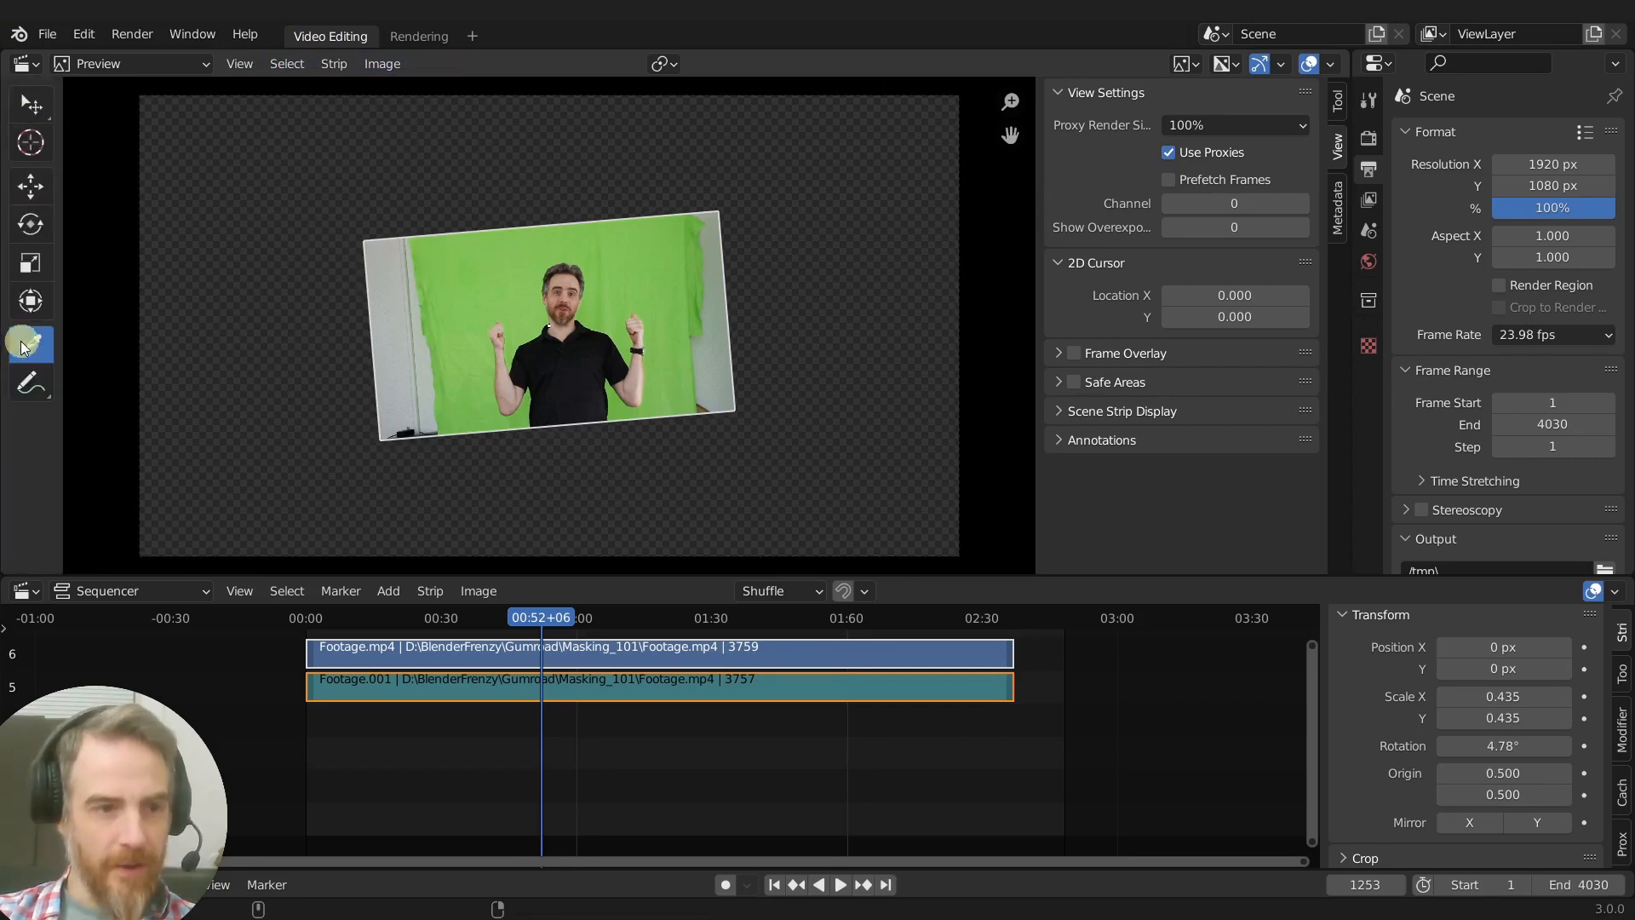
{"action": "left_click", "coordinate": [30, 104]}
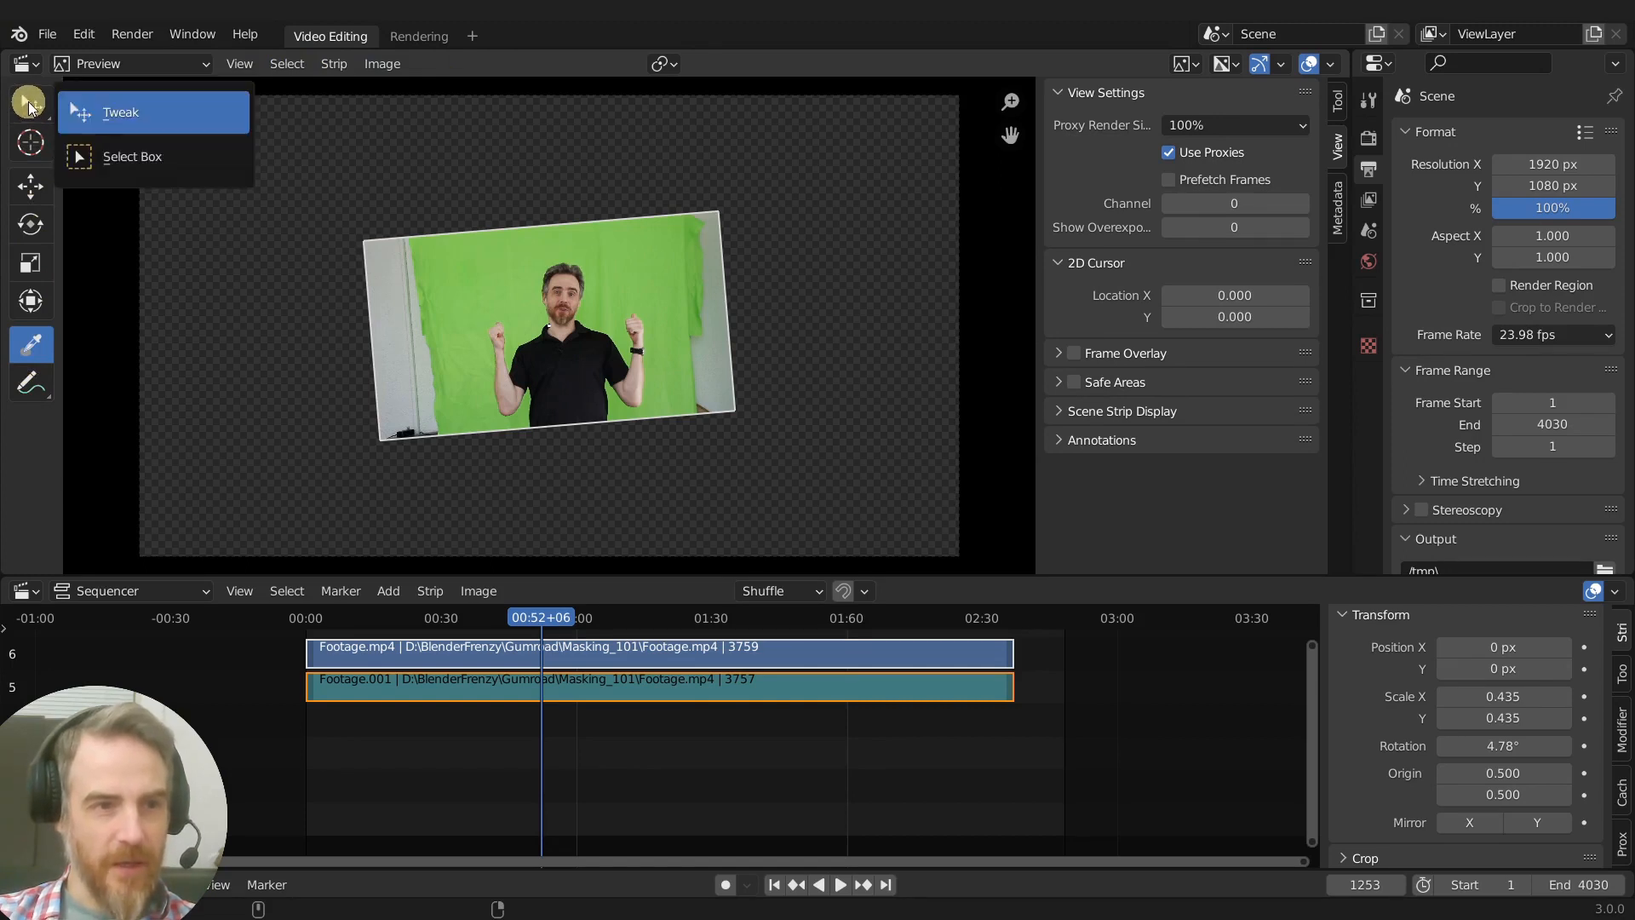
{"action": "left_click", "coordinate": [110, 159]}
{"action": "left_click_drag", "start_coordinate": [329, 217], "coordinate": [508, 346]}
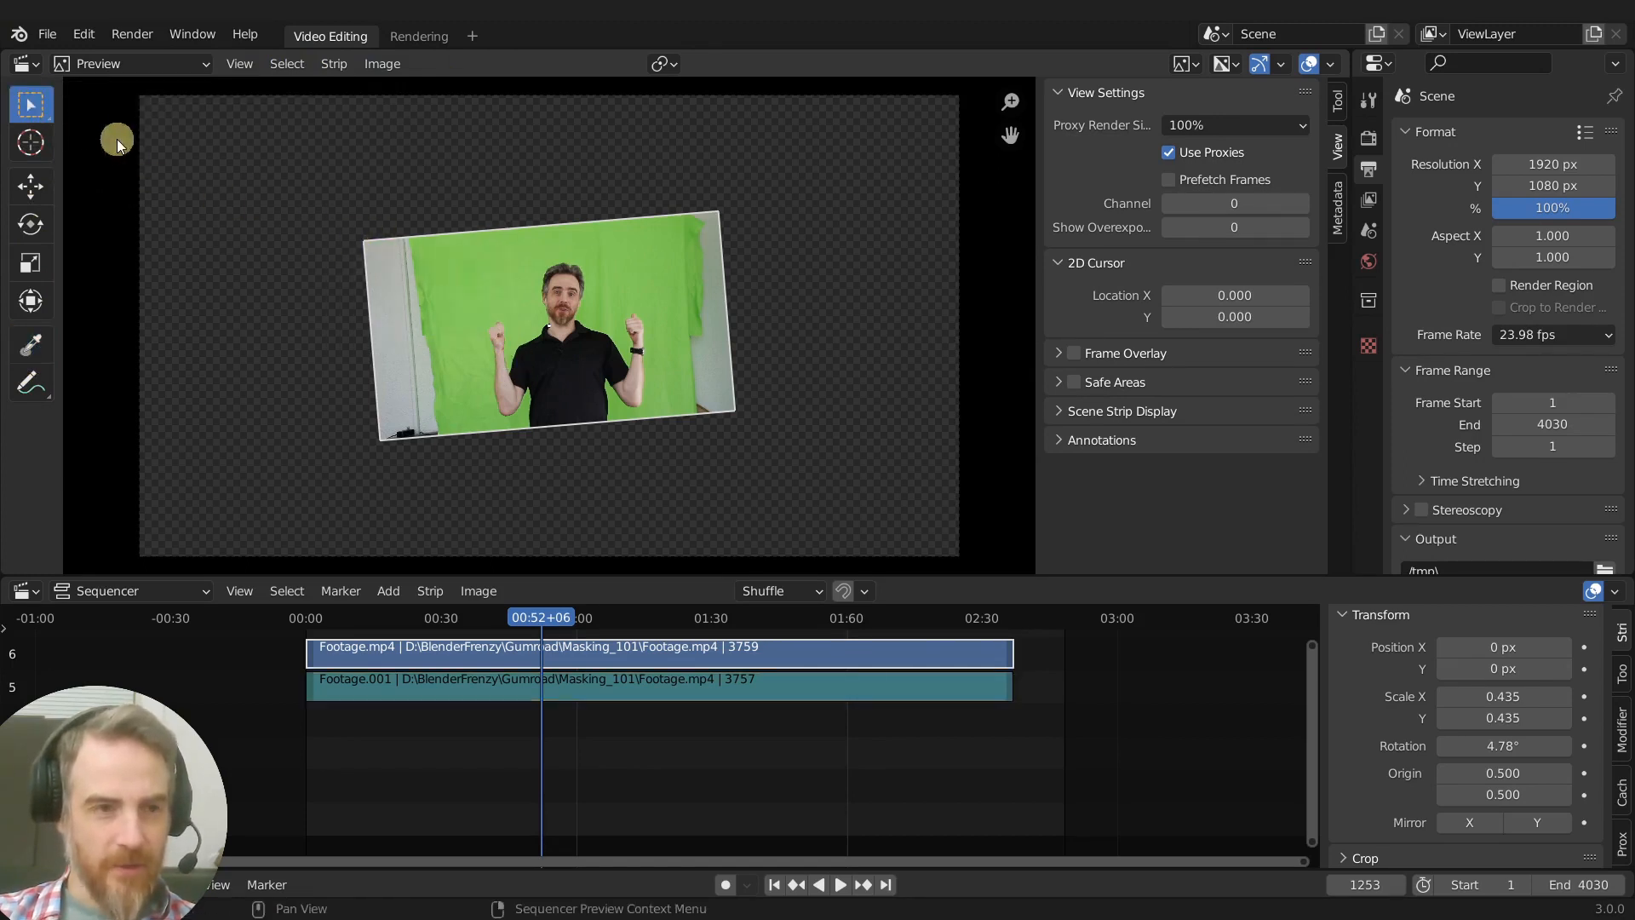
{"action": "left_click", "coordinate": [43, 107]}
{"action": "left_click", "coordinate": [99, 109]}
Rotate the footage in the preview to about 355° and move it to about X -360 px, Y -77 px
{"action": "left_click_drag", "start_coordinate": [531, 328], "coordinate": [559, 269]}
{"action": "key", "text": "r"}
{"action": "left_click", "coordinate": [684, 292]}
{"action": "left_click_drag", "start_coordinate": [697, 283], "coordinate": [618, 378]}
{"action": "left_click_drag", "start_coordinate": [538, 333], "coordinate": [369, 358]}
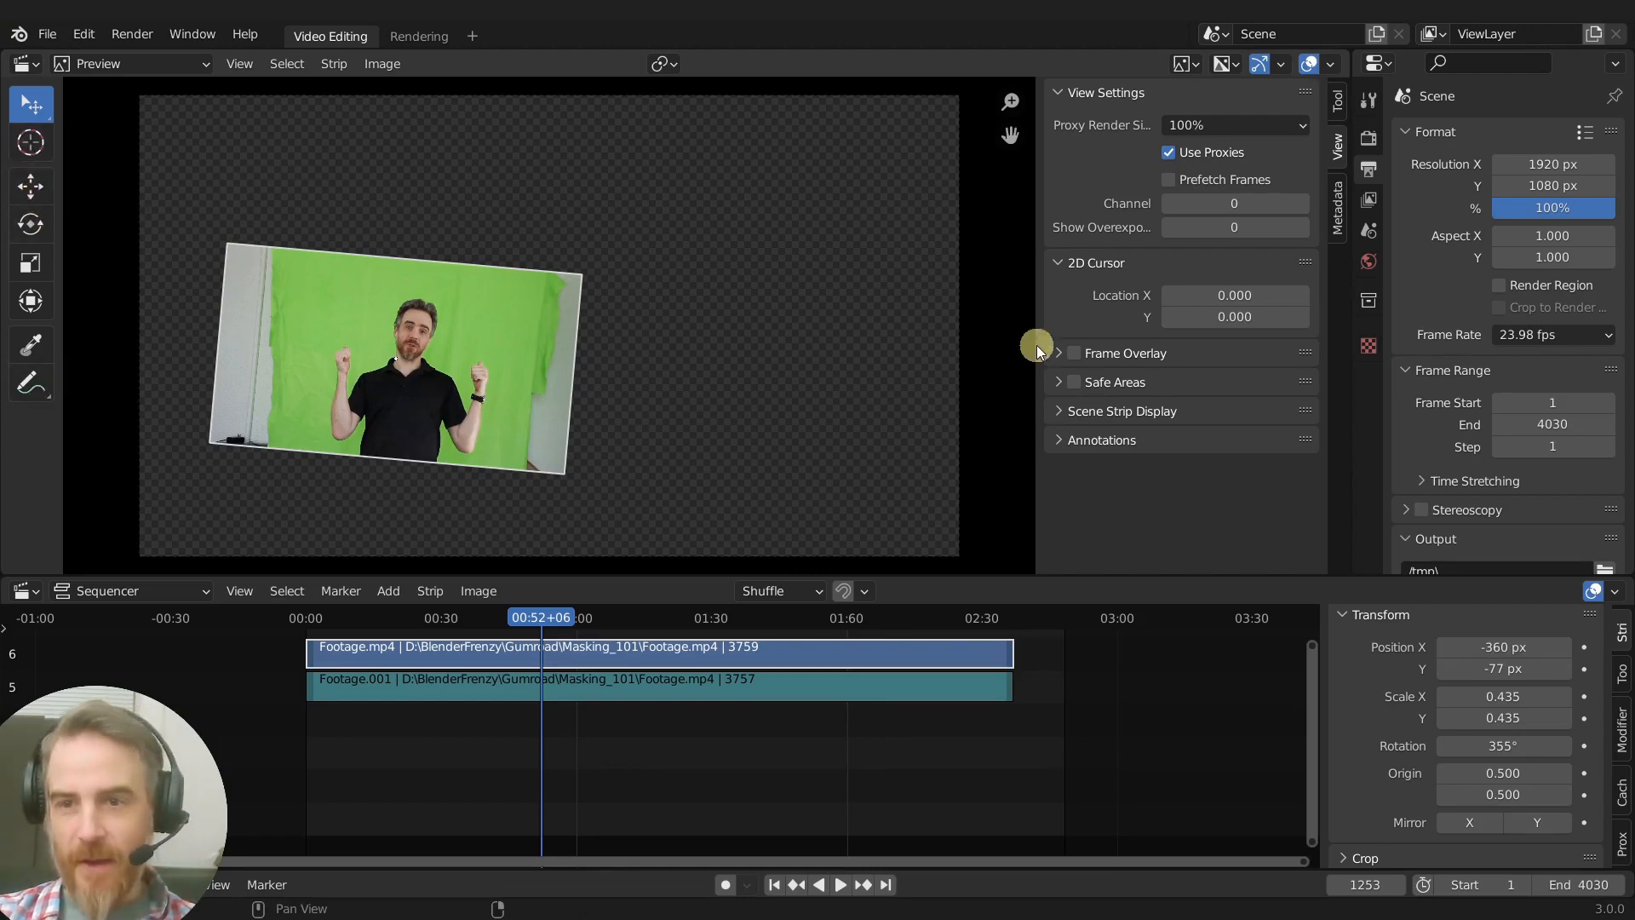
Check the preview's pivot point options and set the footage's Position X and Y to 0 px
{"action": "left_click", "coordinate": [665, 64]}
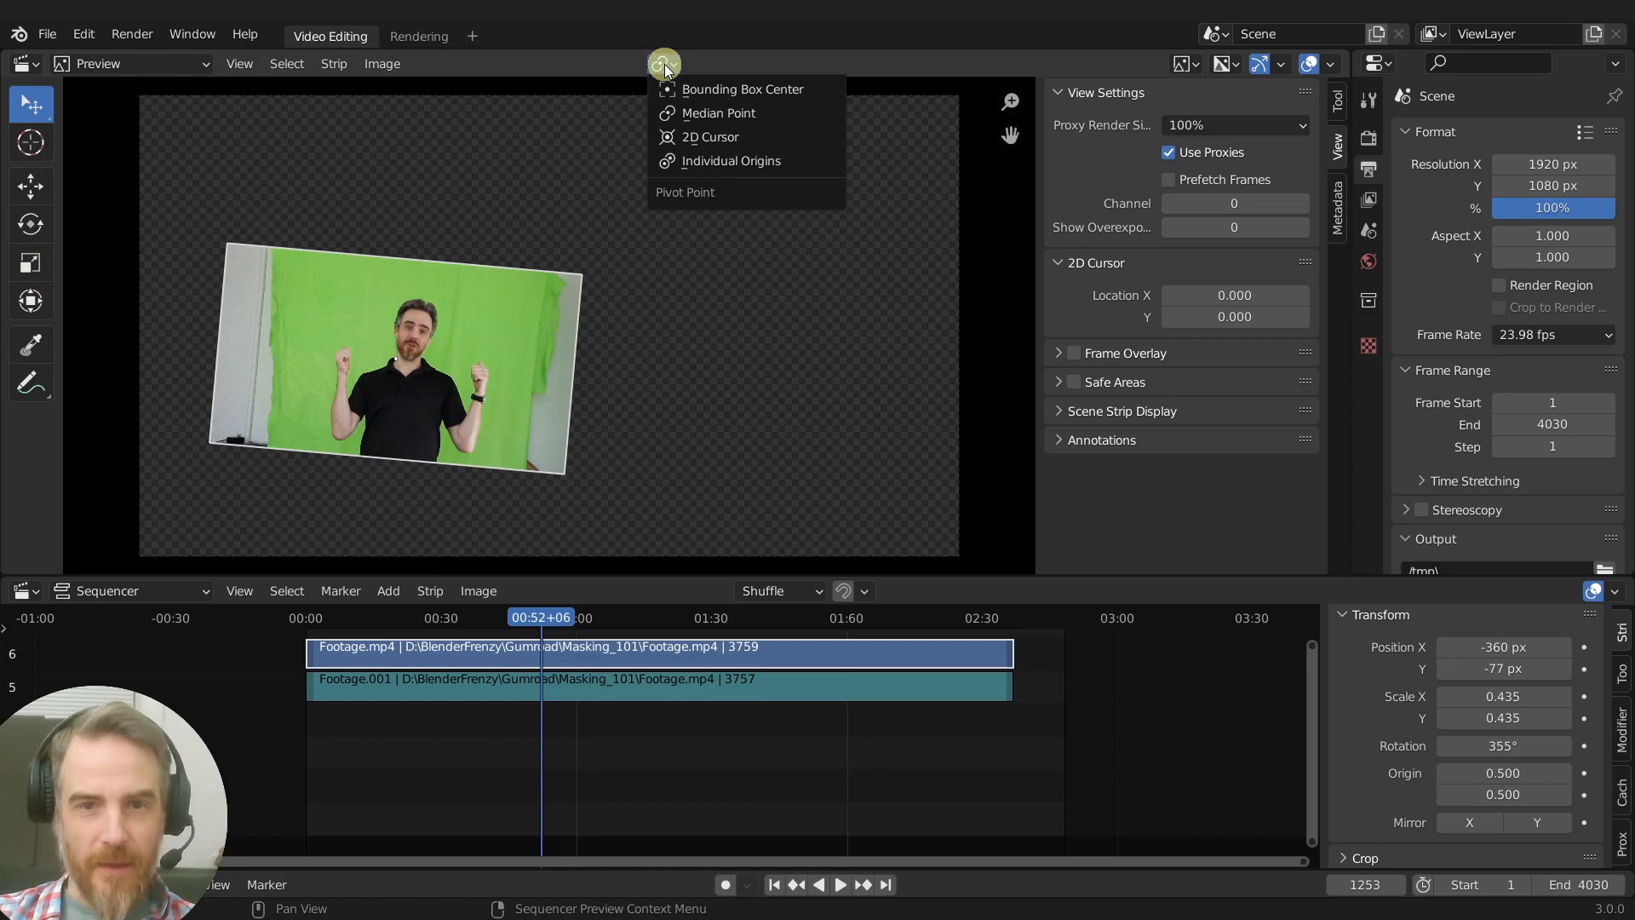
{"action": "left_click", "coordinate": [663, 64]}
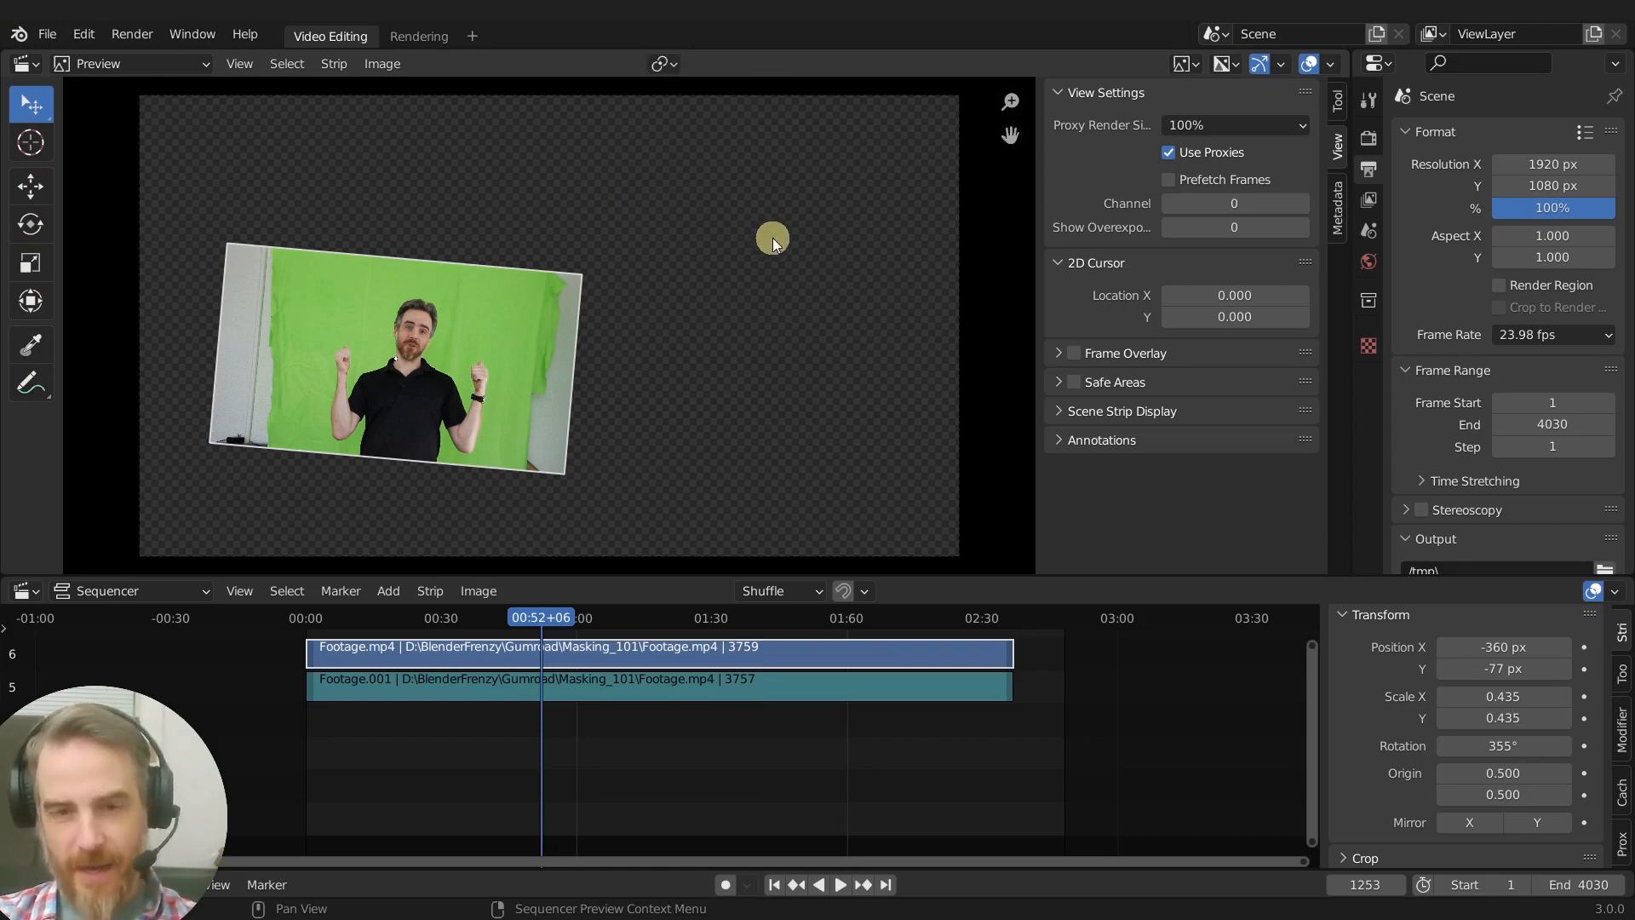
{"action": "left_click_drag", "start_coordinate": [450, 353], "coordinate": [666, 334]}
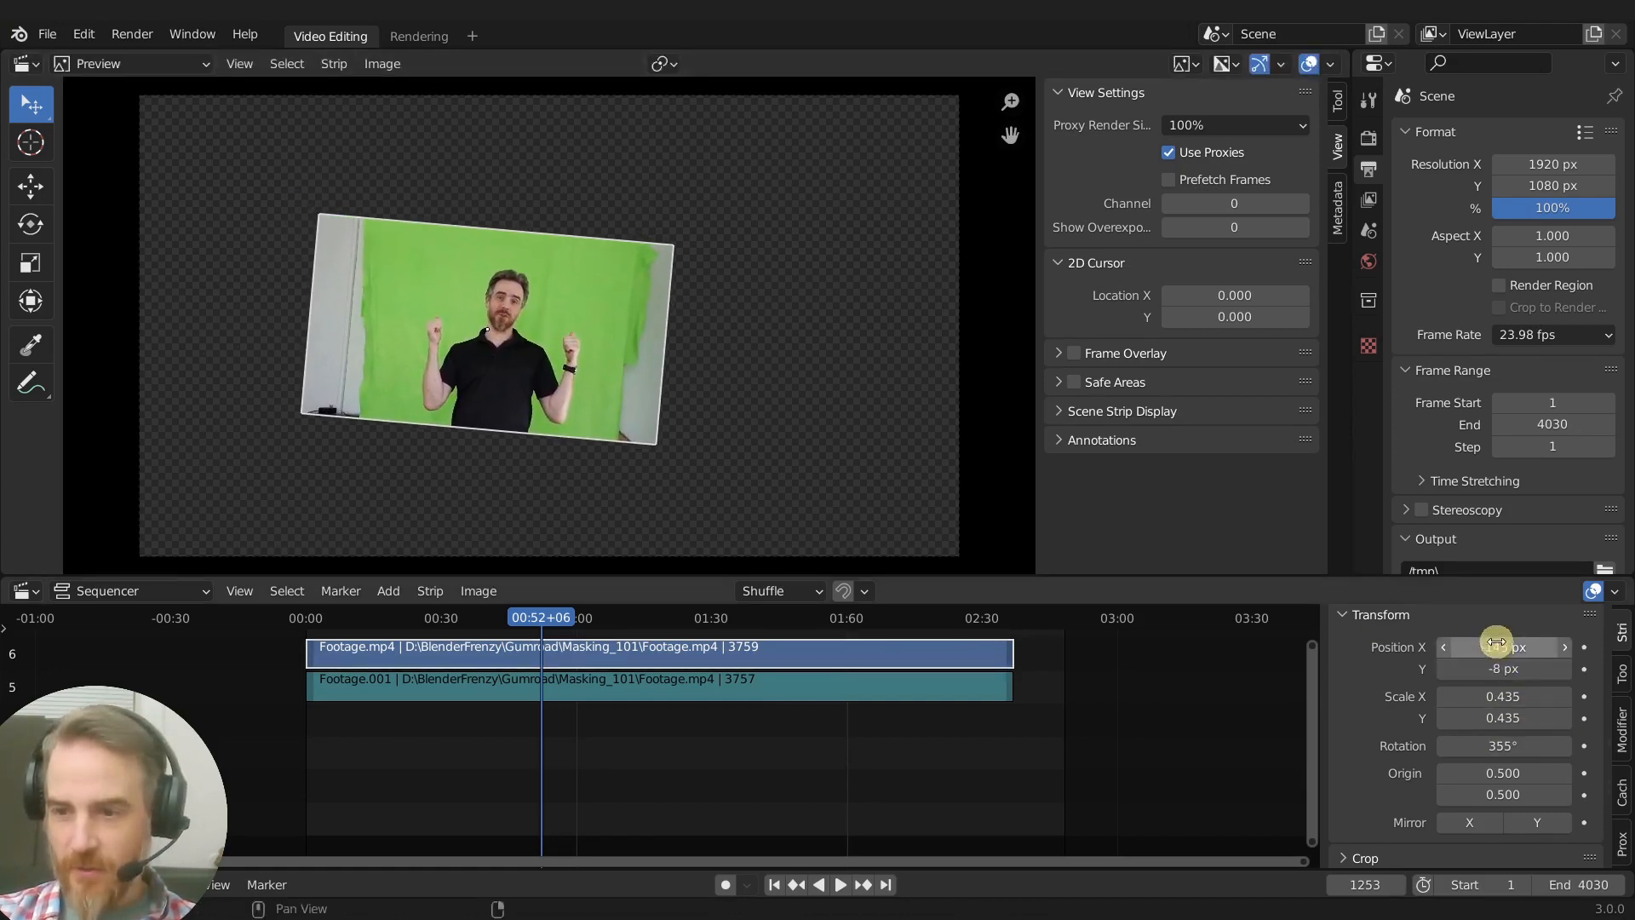
{"action": "left_click_drag", "start_coordinate": [1497, 644], "coordinate": [1505, 675]}
{"action": "type", "text": "0"}
{"action": "key", "text": "Return"}
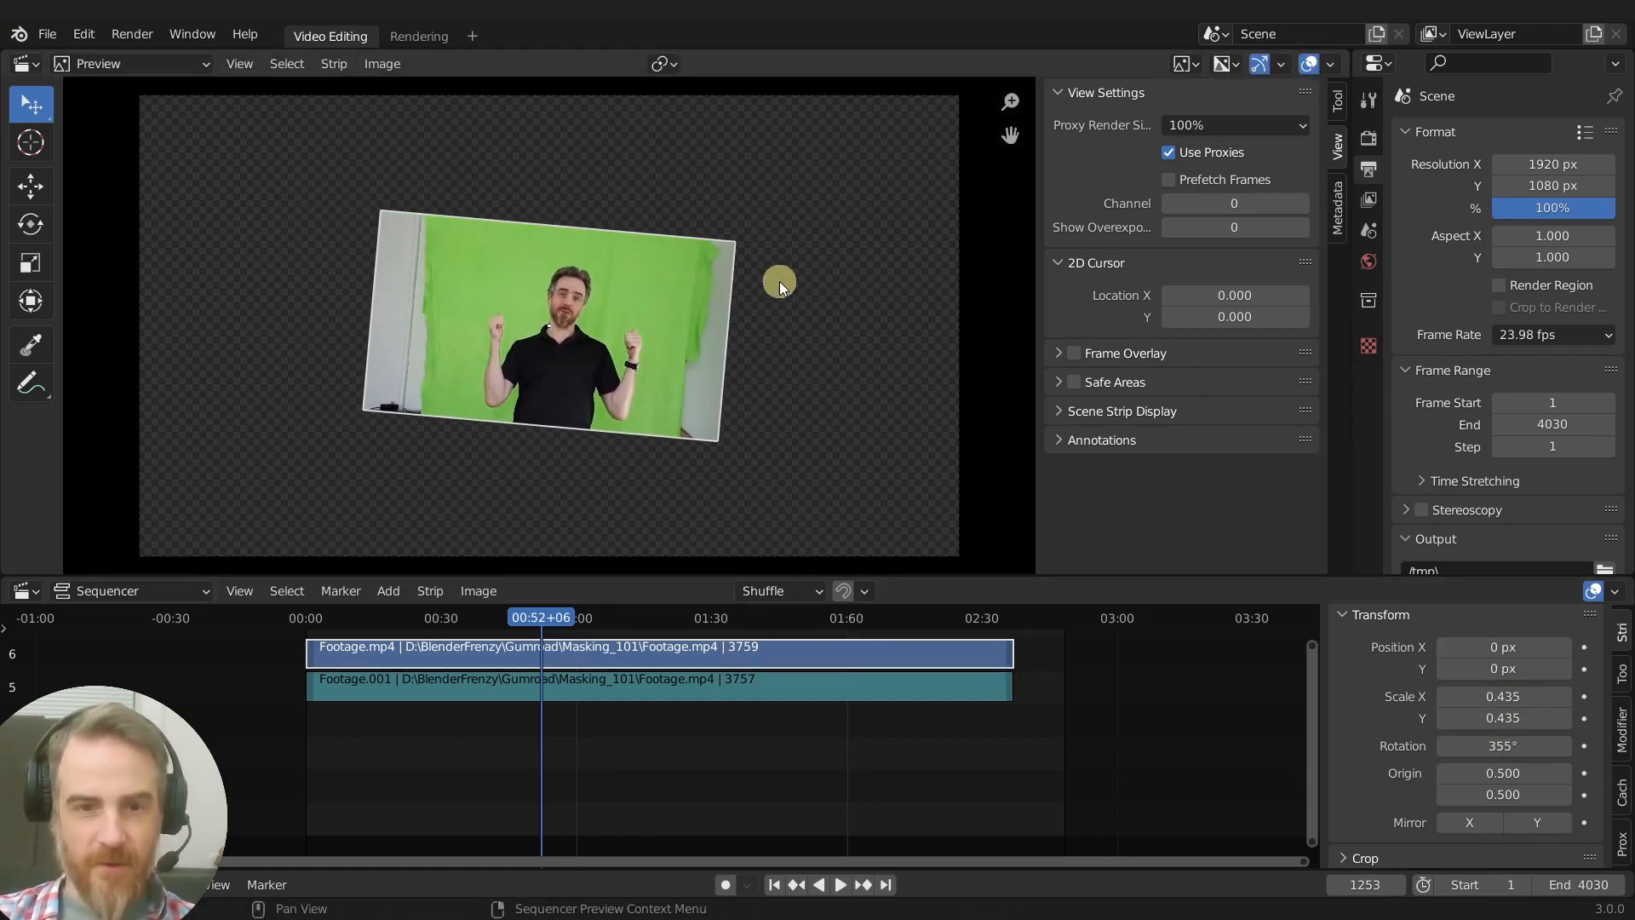
Set the footage's Scale X and Y to 0 and try to scale it up in the preview
{"action": "left_click_drag", "start_coordinate": [1541, 696], "coordinate": [1541, 718]}
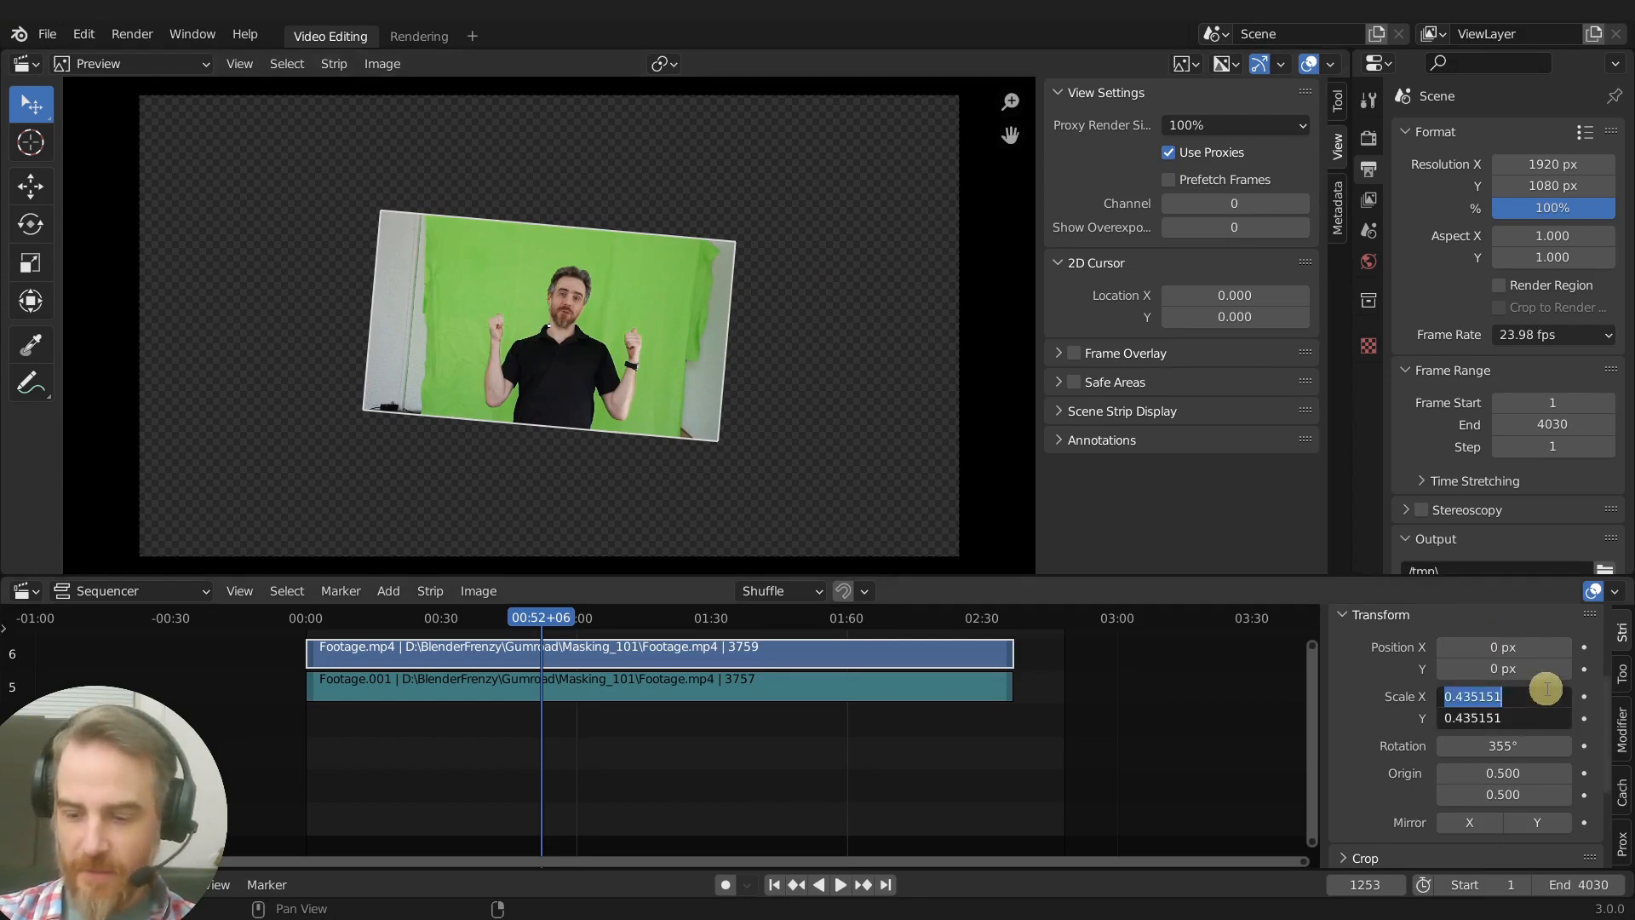
{"action": "type", "text": "0"}
{"action": "key", "text": "Return"}
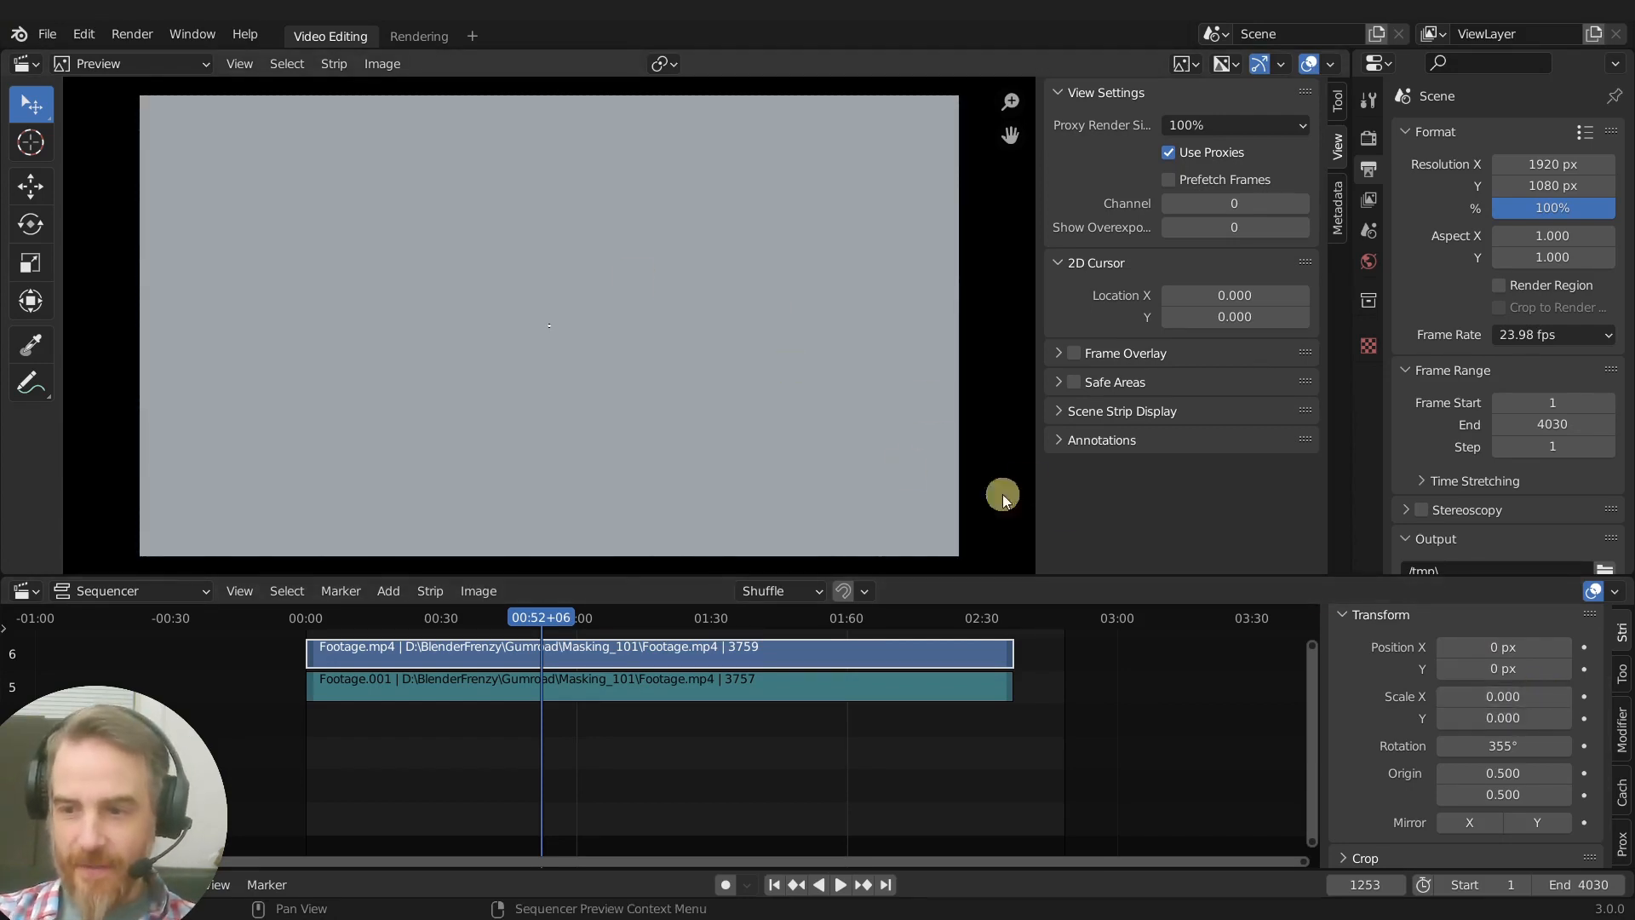
{"action": "key", "text": "s"}
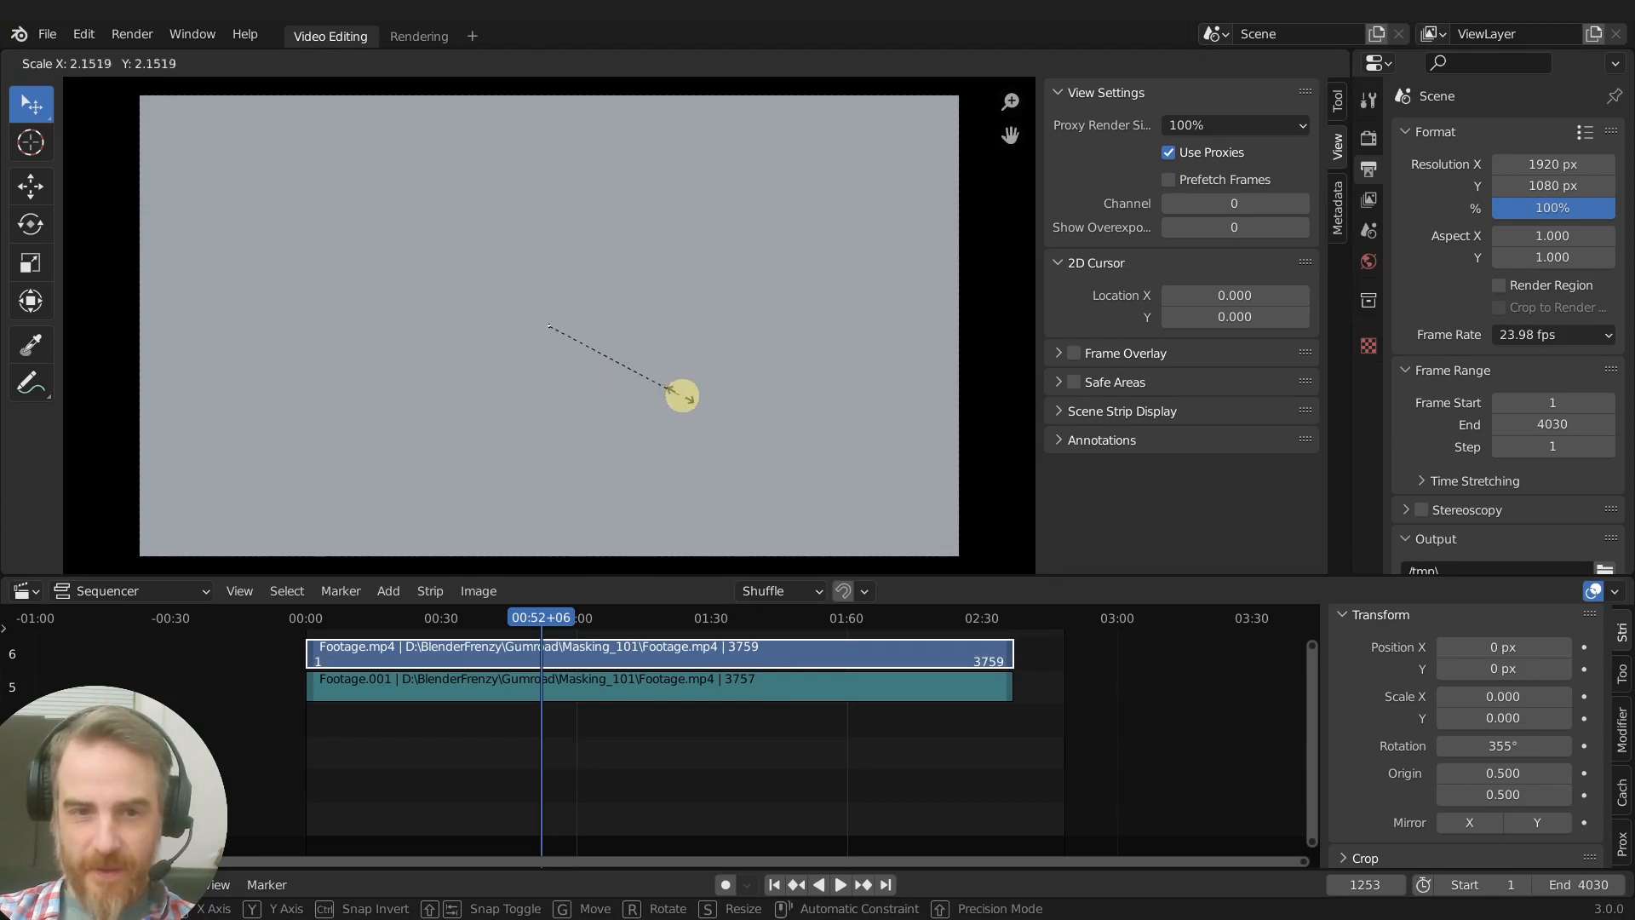
{"action": "left_click", "coordinate": [845, 397]}
{"action": "key", "text": "s"}
{"action": "left_click", "coordinate": [453, 282]}
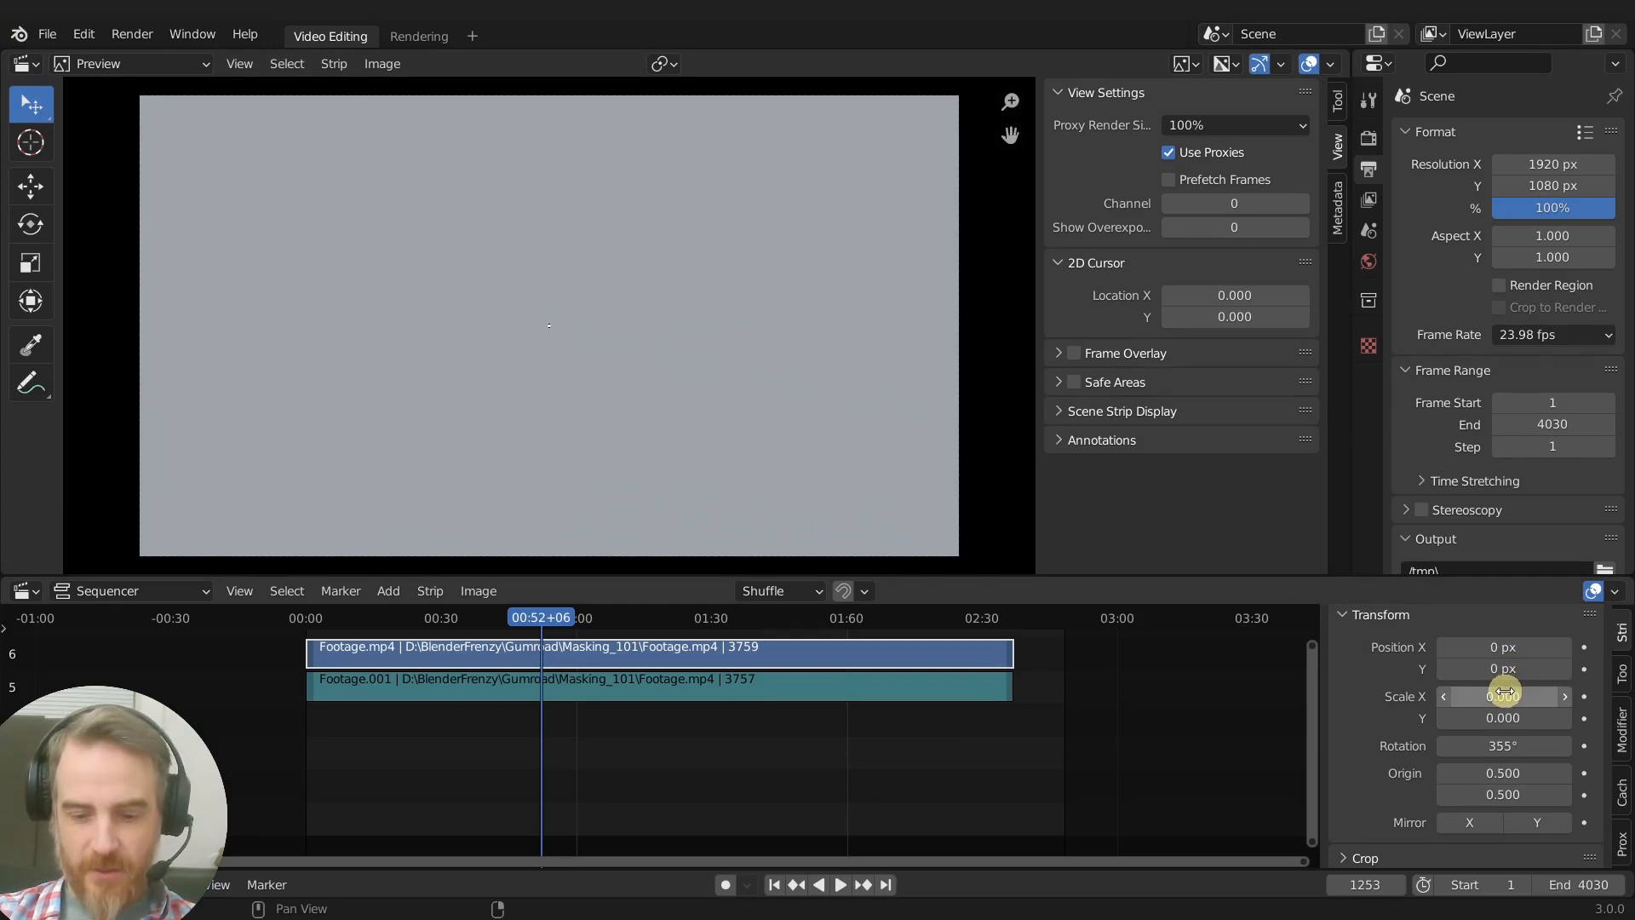
Keyframe the footage's scale at 0 on frame 1253, then enlarge it to about 1.060 and keyframe that scale
{"action": "key", "text": "i"}
{"action": "key", "text": "i"}
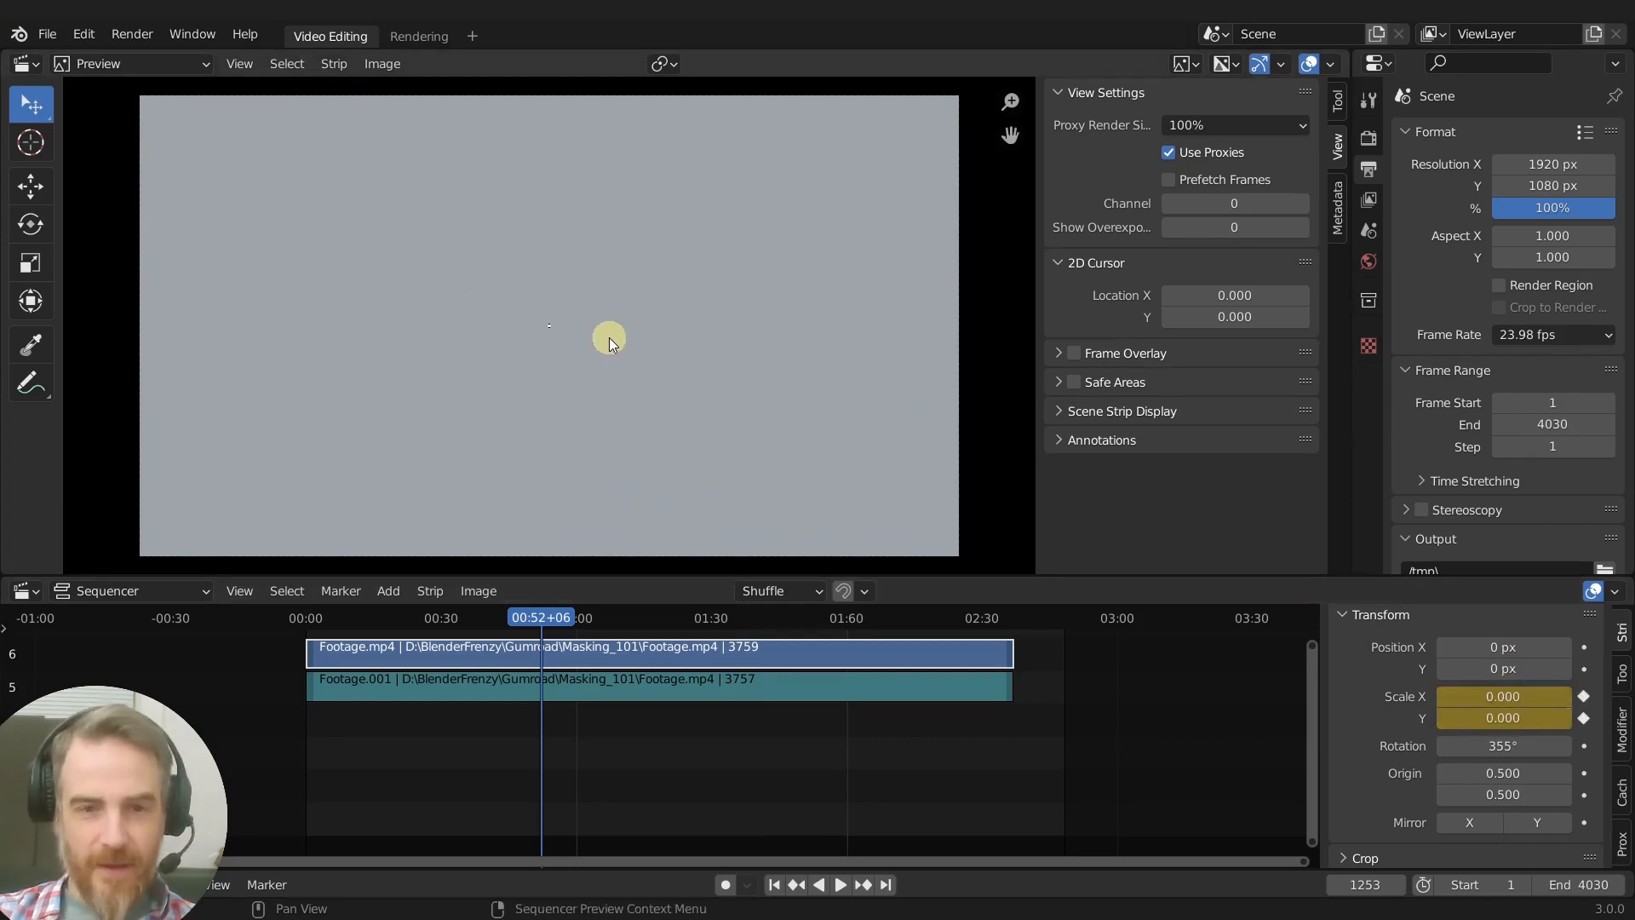
{"action": "left_click_drag", "start_coordinate": [1479, 691], "coordinate": [1501, 713]}
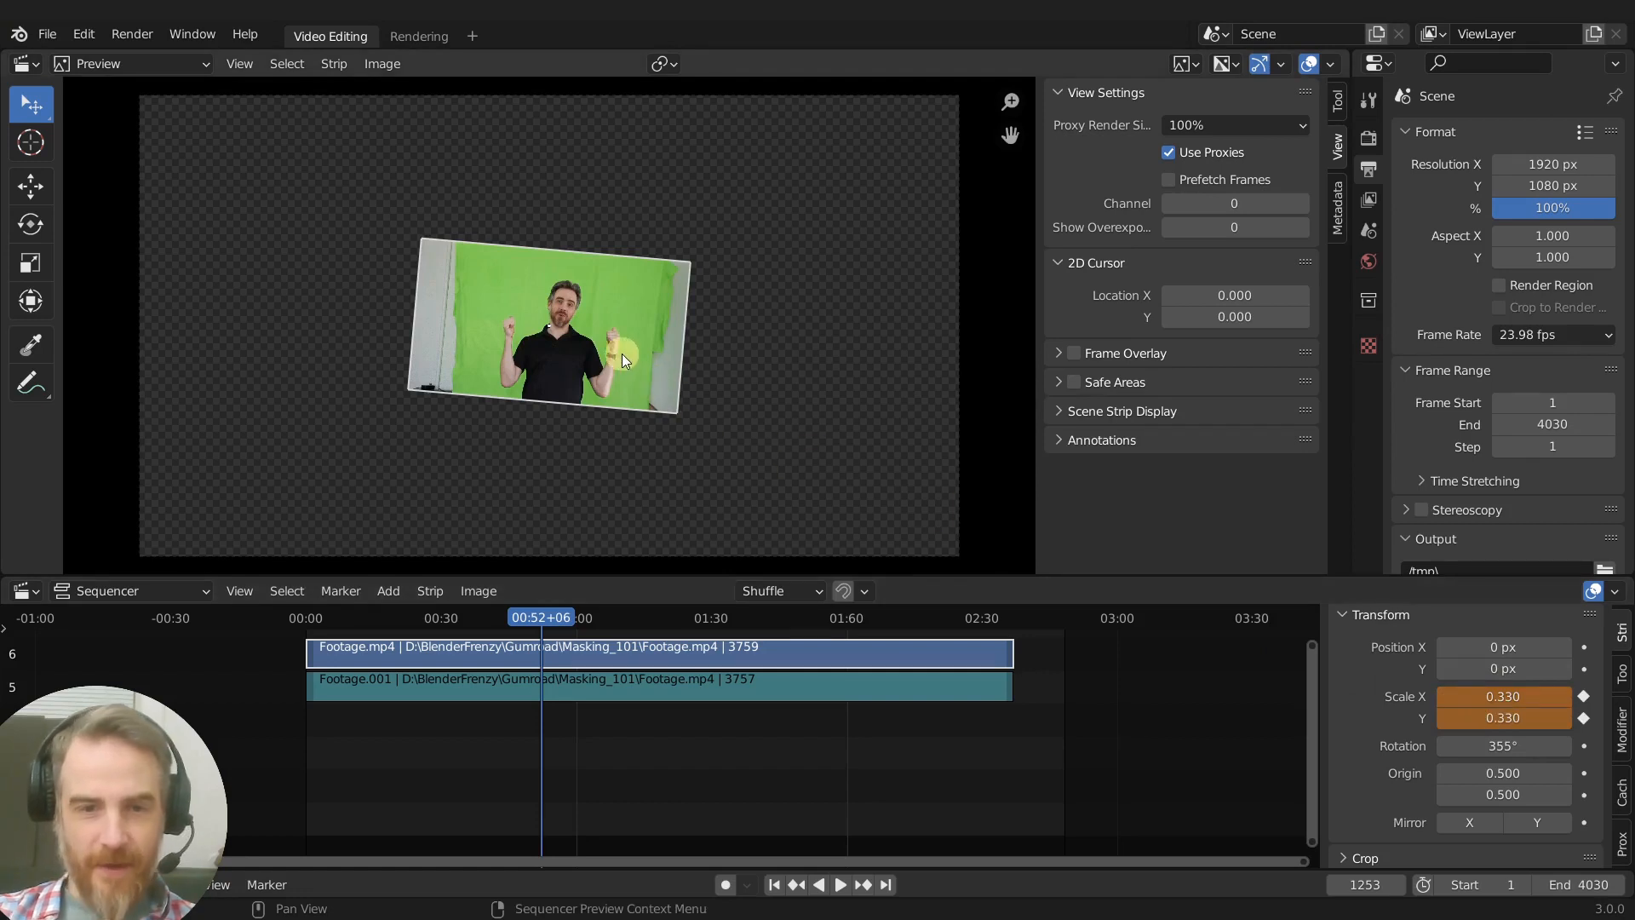
{"action": "key", "text": "s"}
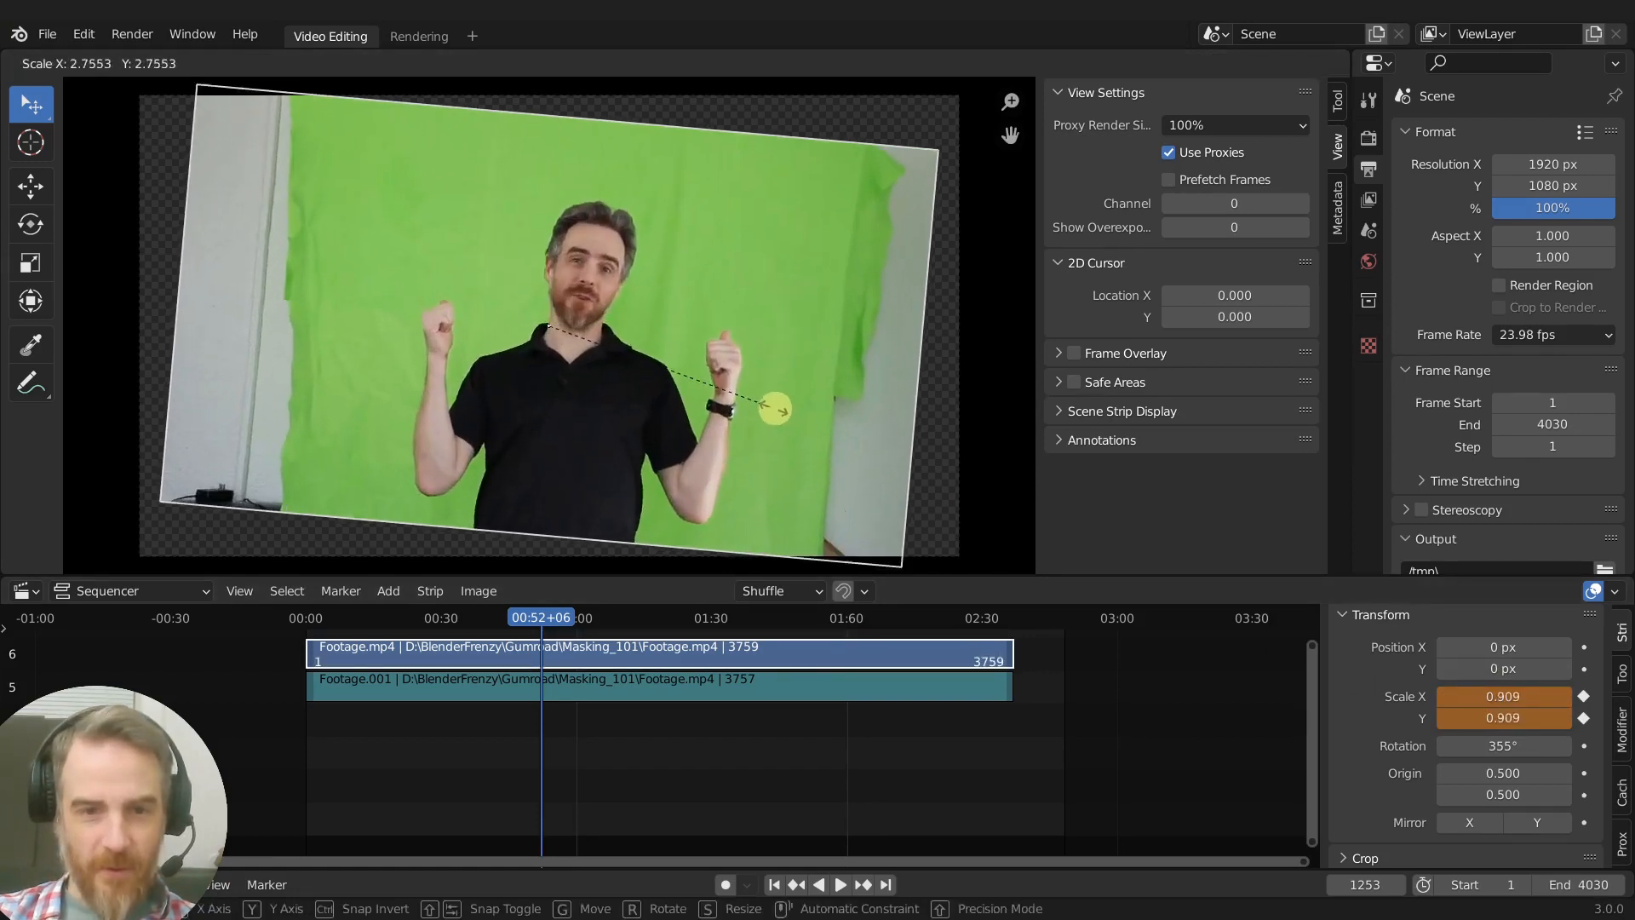
{"action": "left_click", "coordinate": [791, 416]}
{"action": "left_click", "coordinate": [1585, 716]}
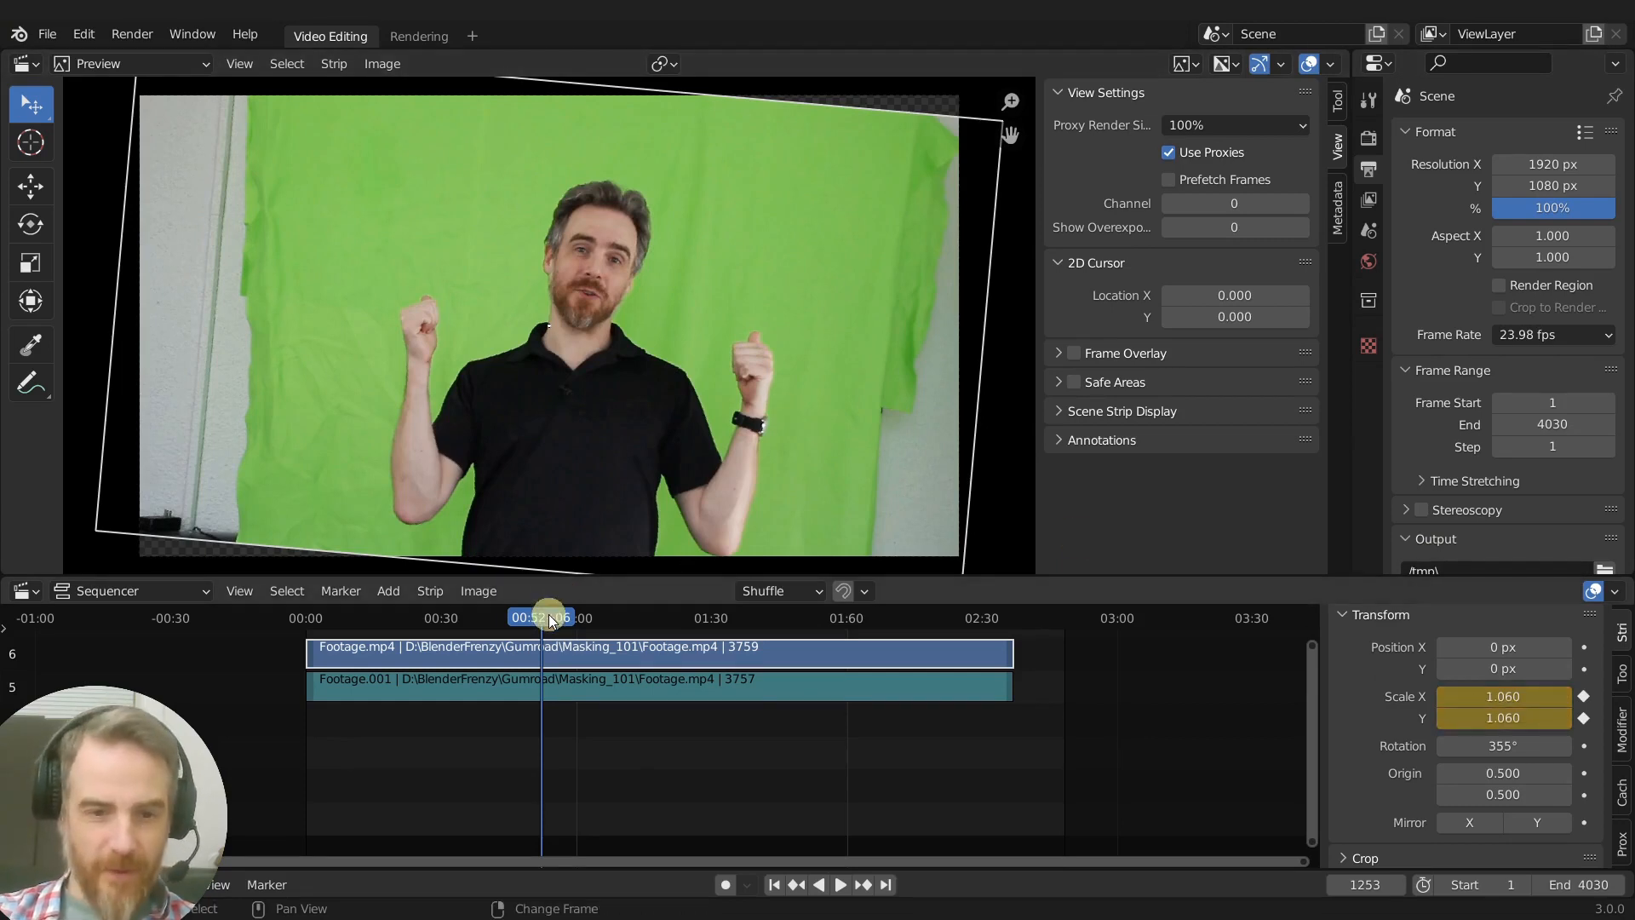
Go to frame 1, remove the footage's scale keyframes and return Scale X and Y to 0
{"action": "middle_click_drag", "start_coordinate": [468, 745], "coordinate": [507, 777]}
{"action": "left_click", "coordinate": [777, 886]}
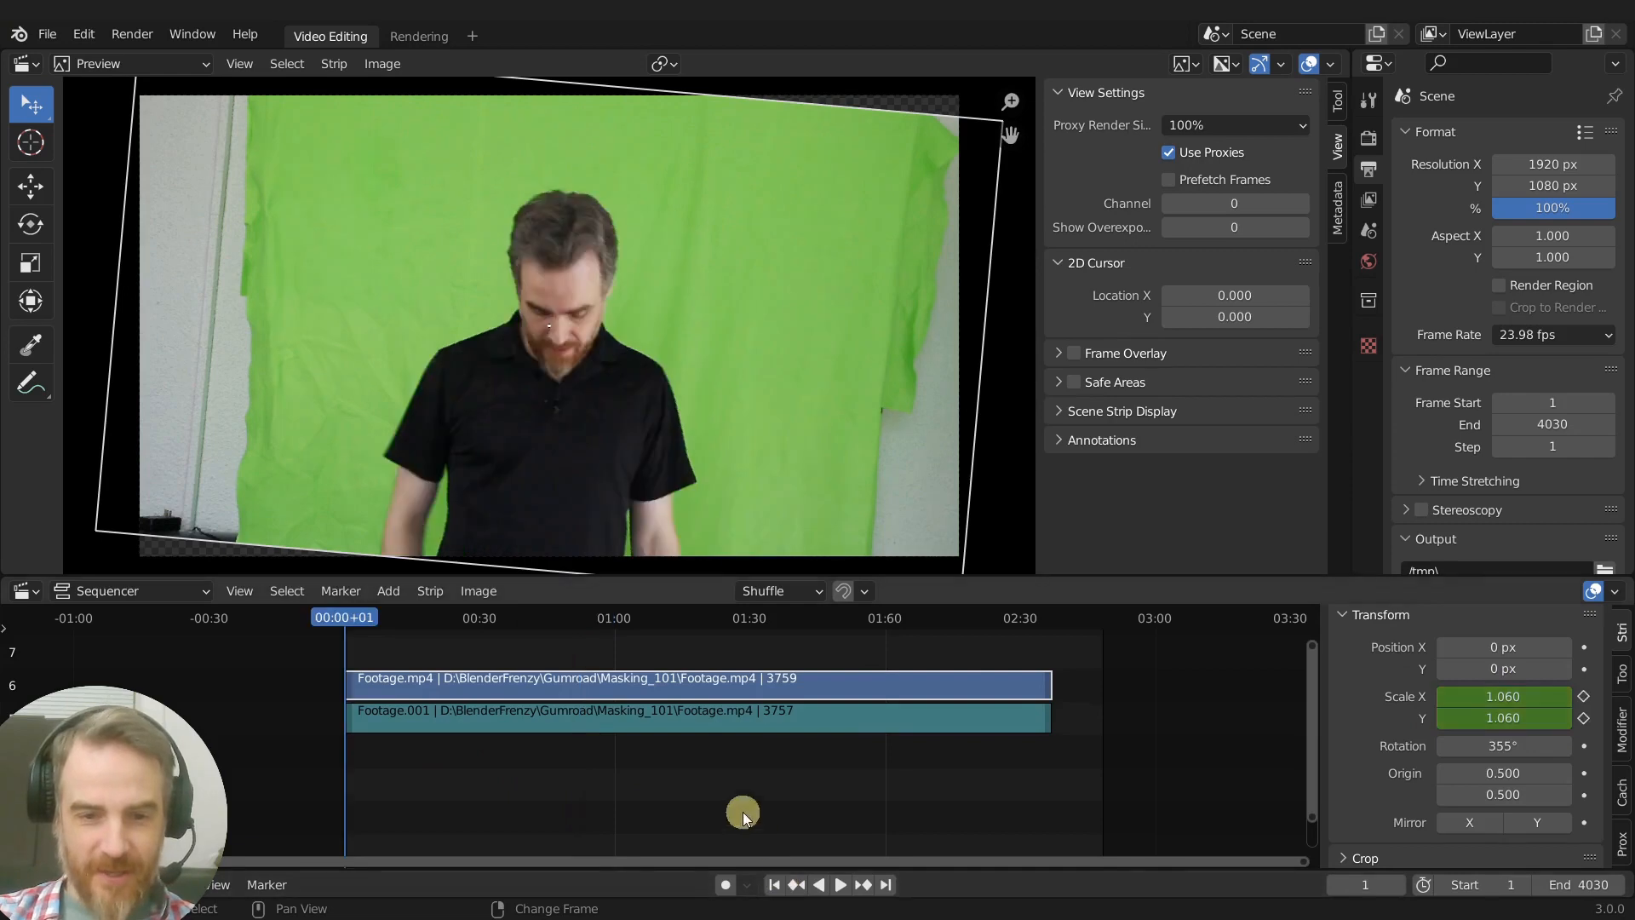
{"action": "right_click", "coordinate": [1517, 698]}
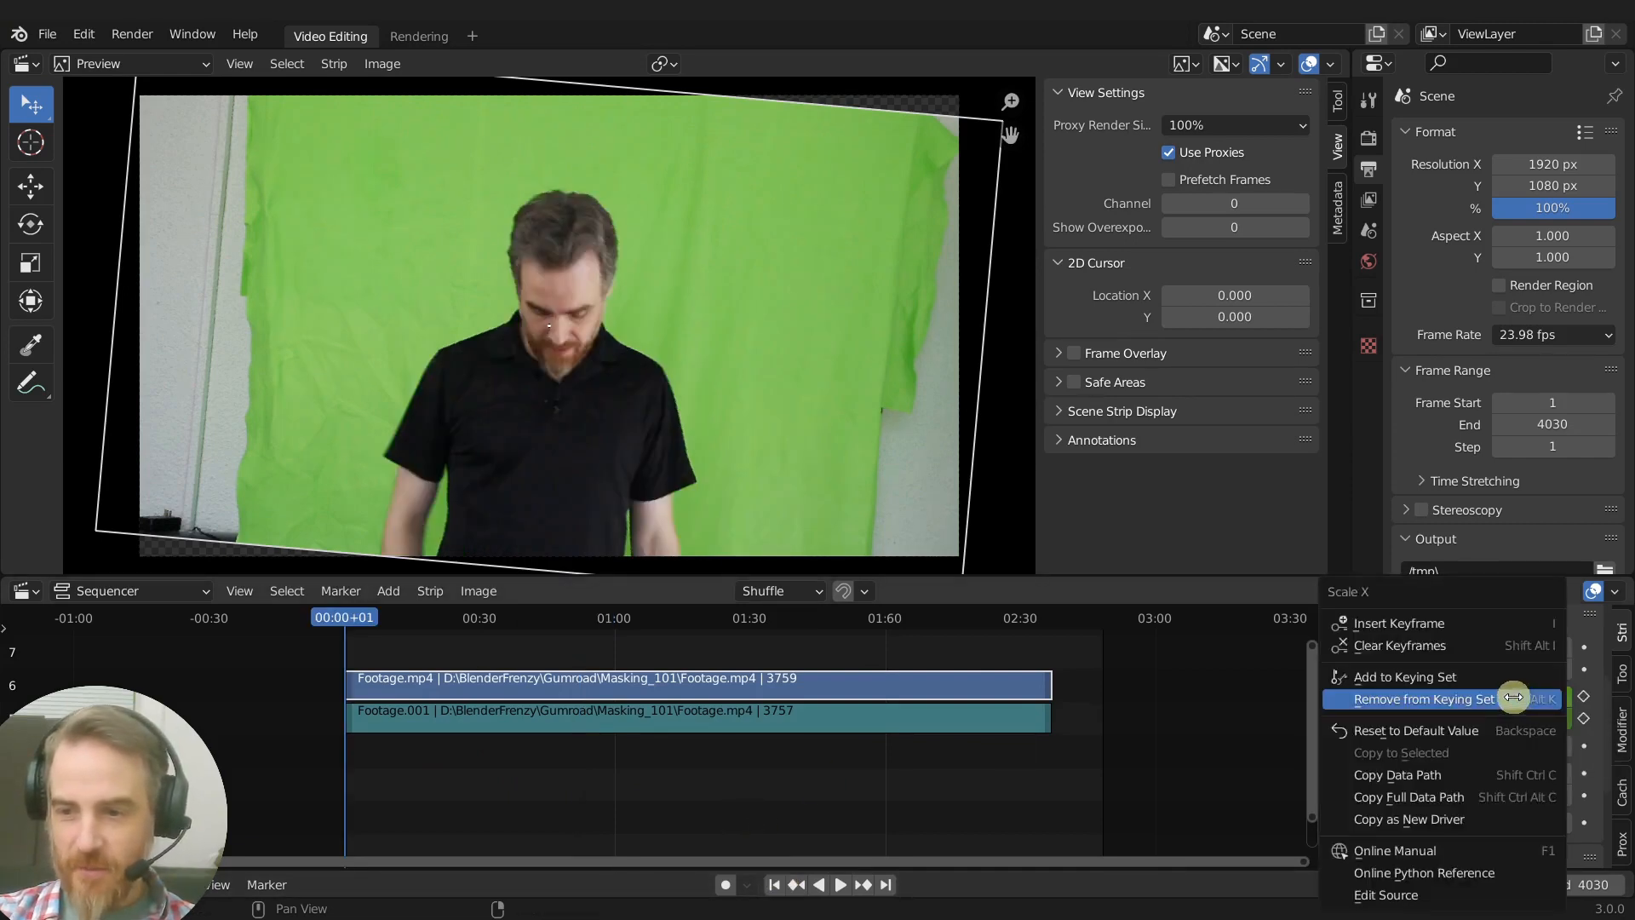
{"action": "left_click", "coordinate": [1510, 698]}
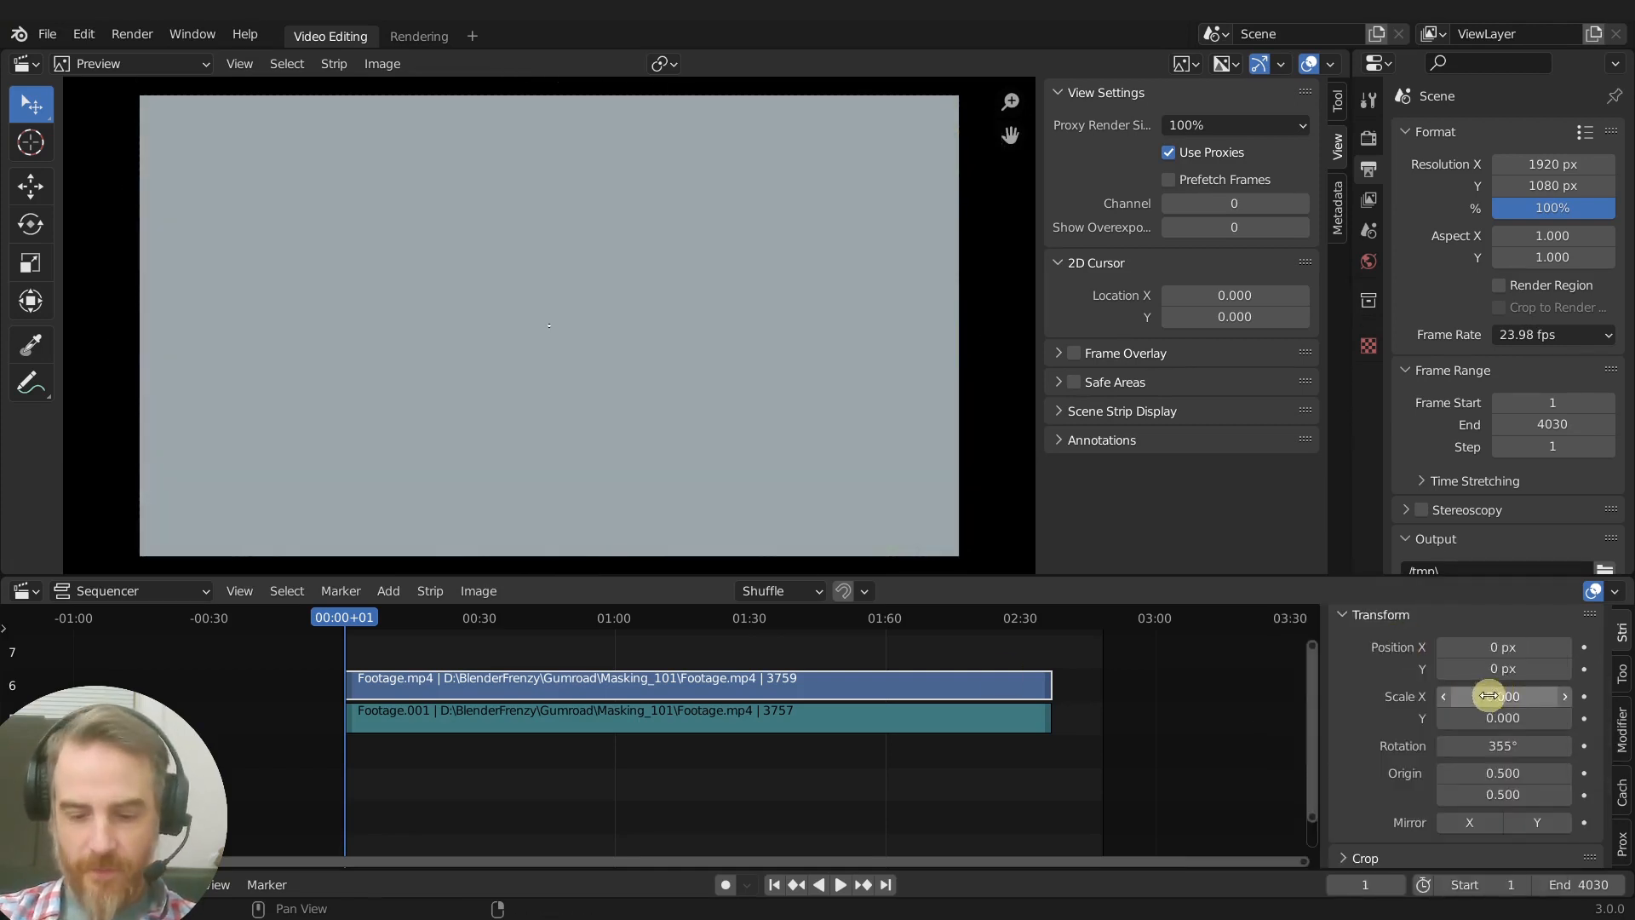
Keyframe Scale X and Y at 0 on frame 1, then try enlarging the footage to 0.450 and about 0.935
{"action": "key", "text": "i"}
{"action": "key", "text": "i"}
{"action": "left_click_drag", "start_coordinate": [1502, 698], "coordinate": [1506, 718]}
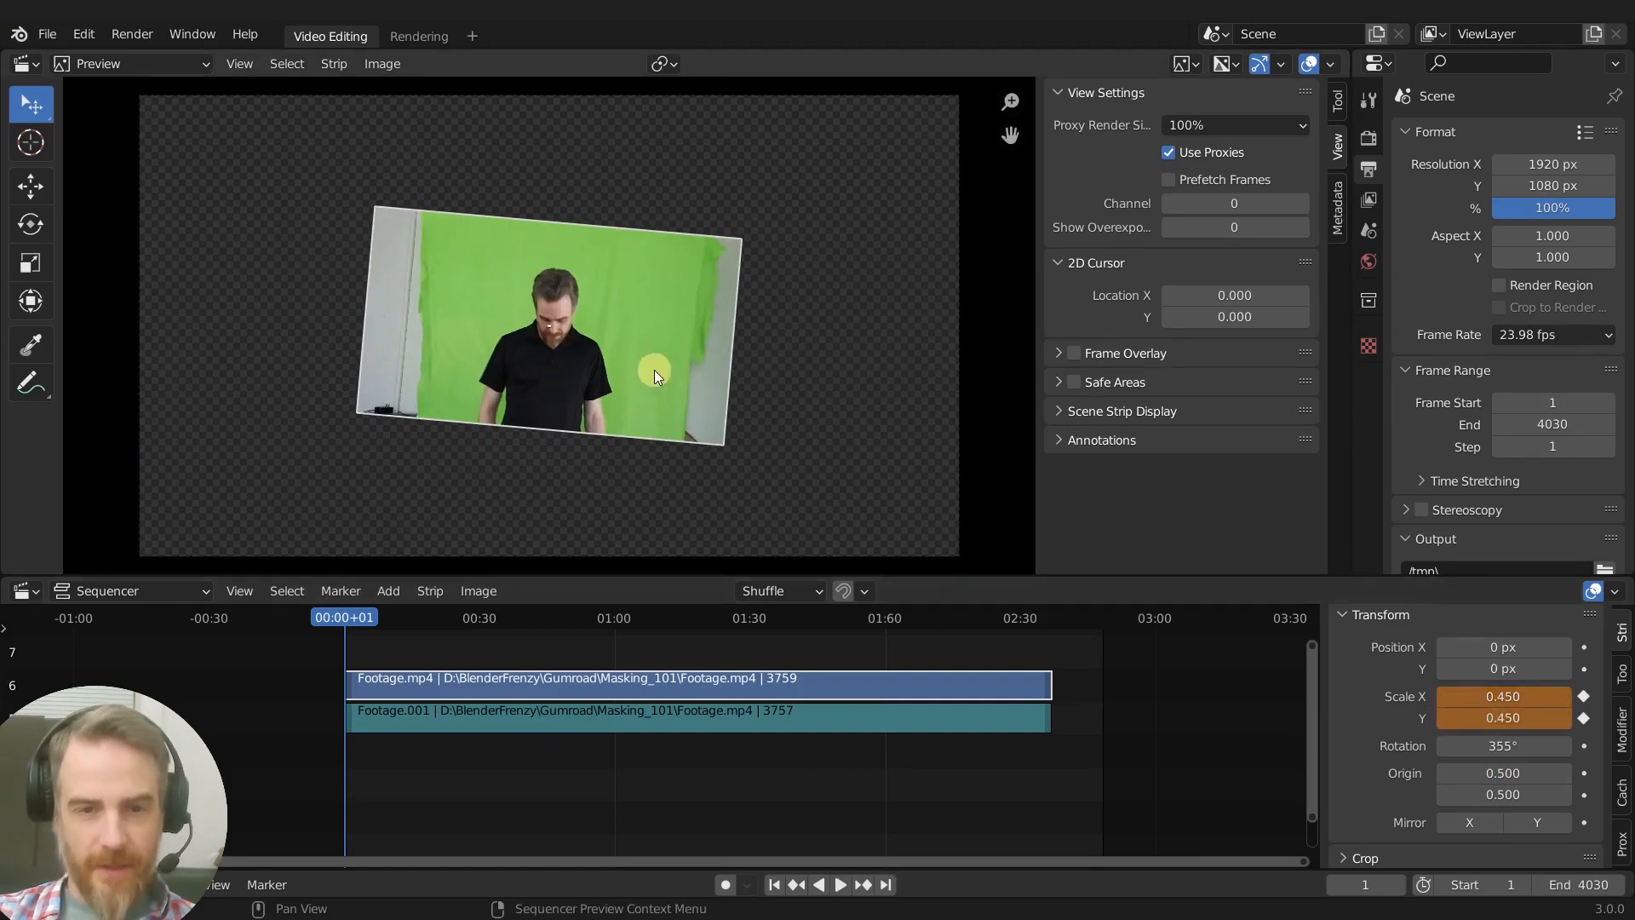
{"action": "key", "text": "s"}
{"action": "left_click", "coordinate": [771, 387]}
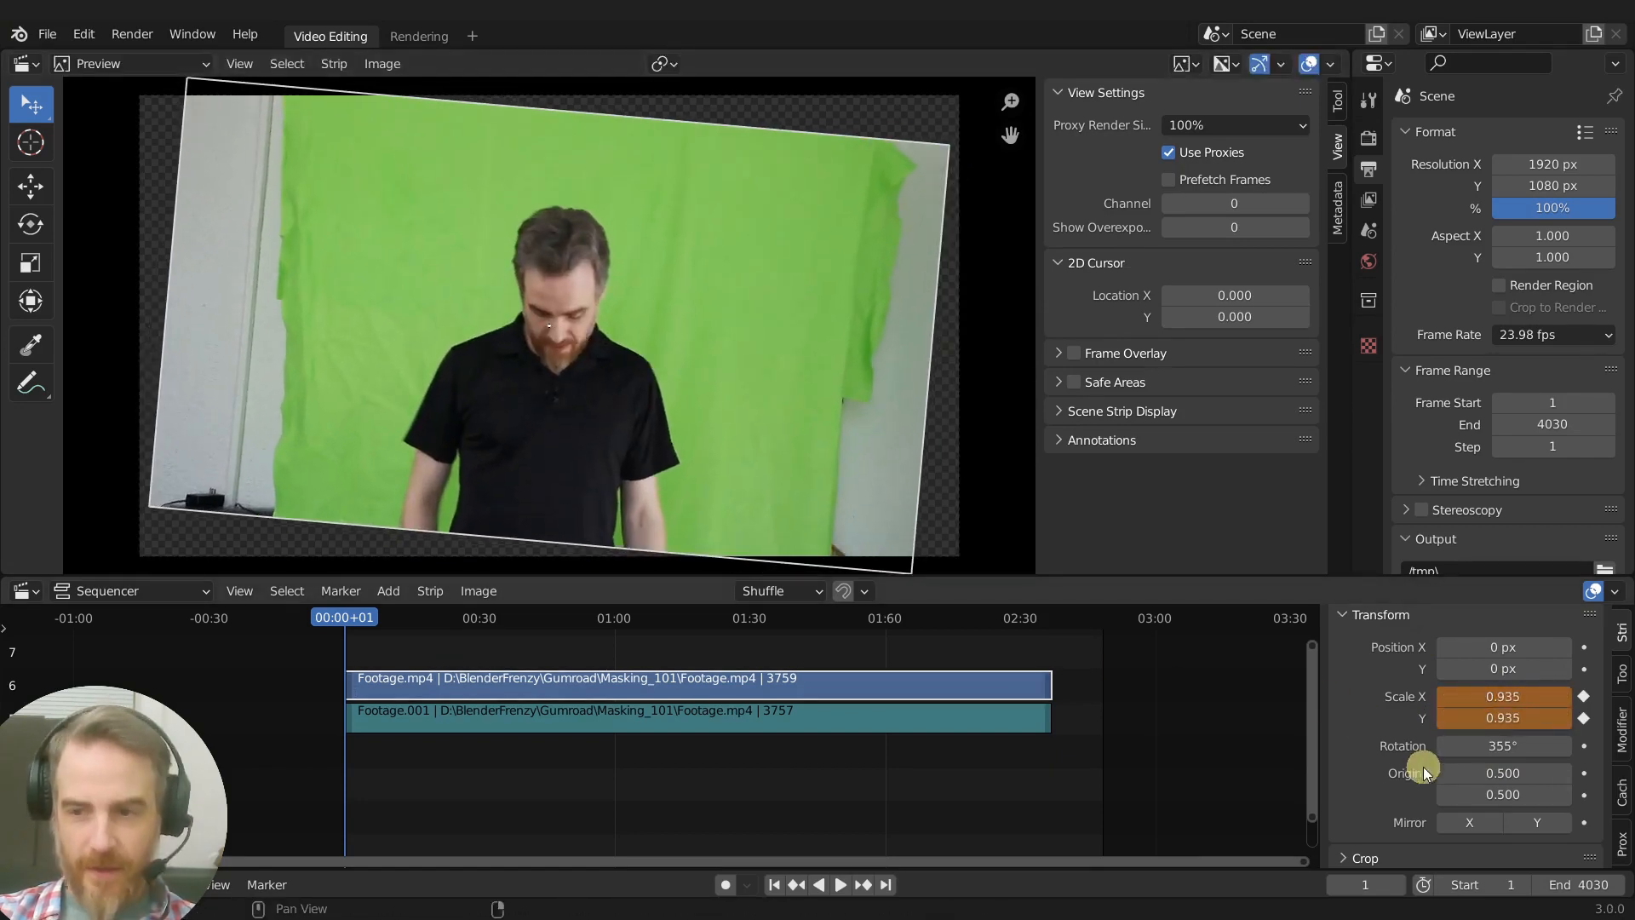
Display the sequencer timeline in frames instead of seconds and move the playhead to frame 20
{"action": "left_click_drag", "start_coordinate": [344, 617], "coordinate": [442, 625]}
{"action": "middle_click_drag", "start_coordinate": [475, 652], "coordinate": [822, 686]}
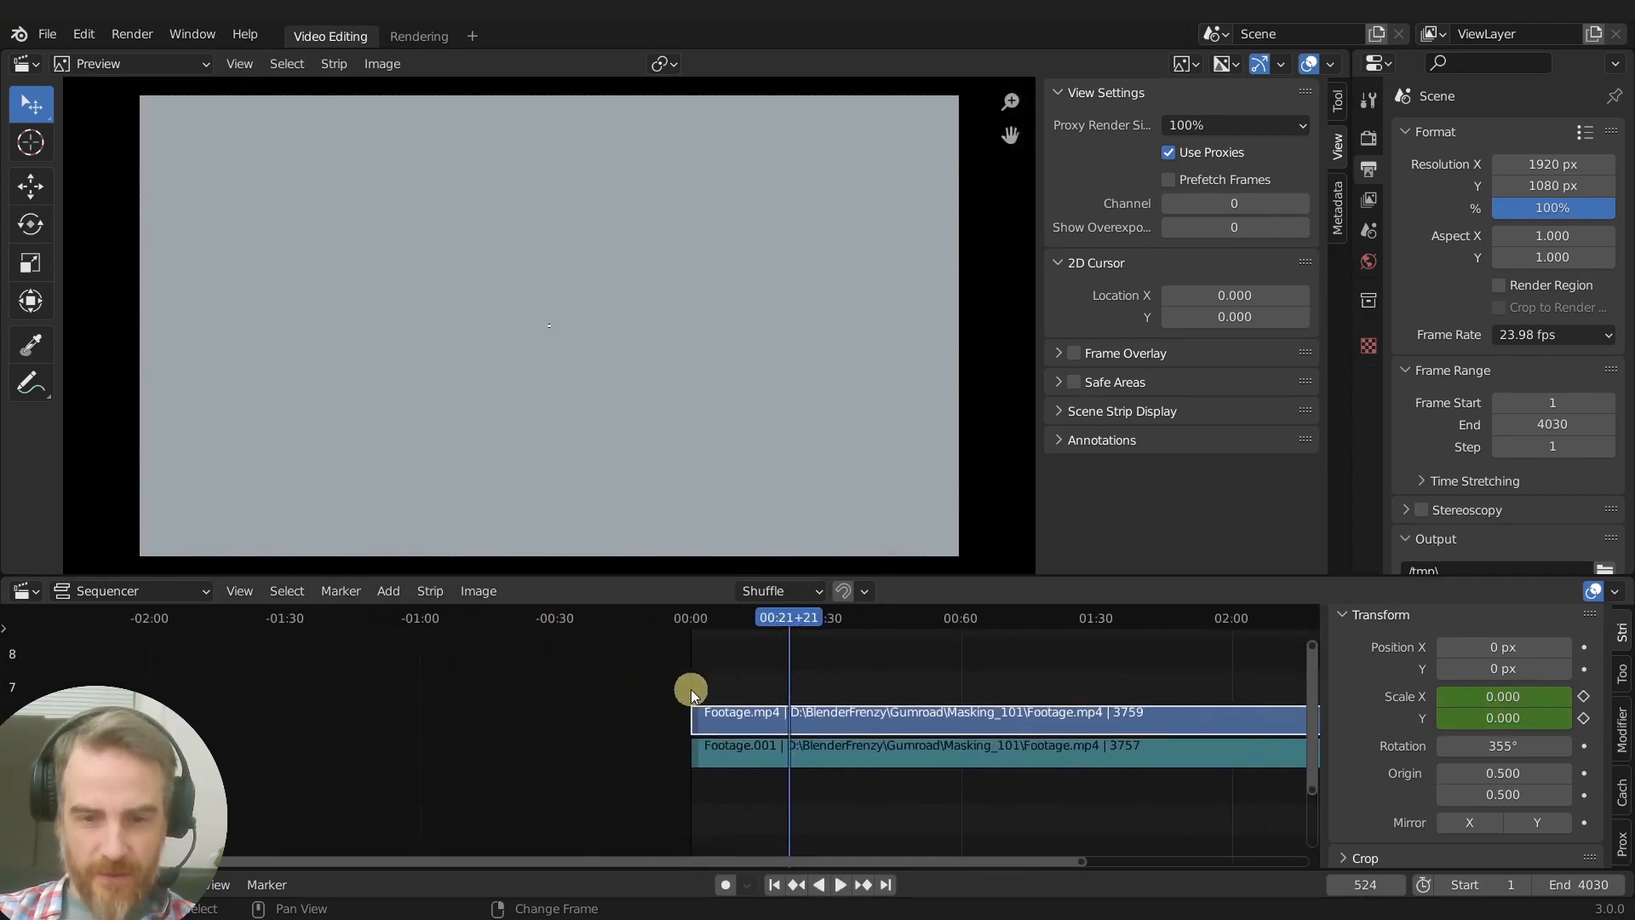
{"action": "key", "text": "shift+b"}
{"action": "left_click_drag", "start_coordinate": [615, 649], "coordinate": [891, 844]}
{"action": "middle_click_drag", "start_coordinate": [709, 731], "coordinate": [1021, 794]}
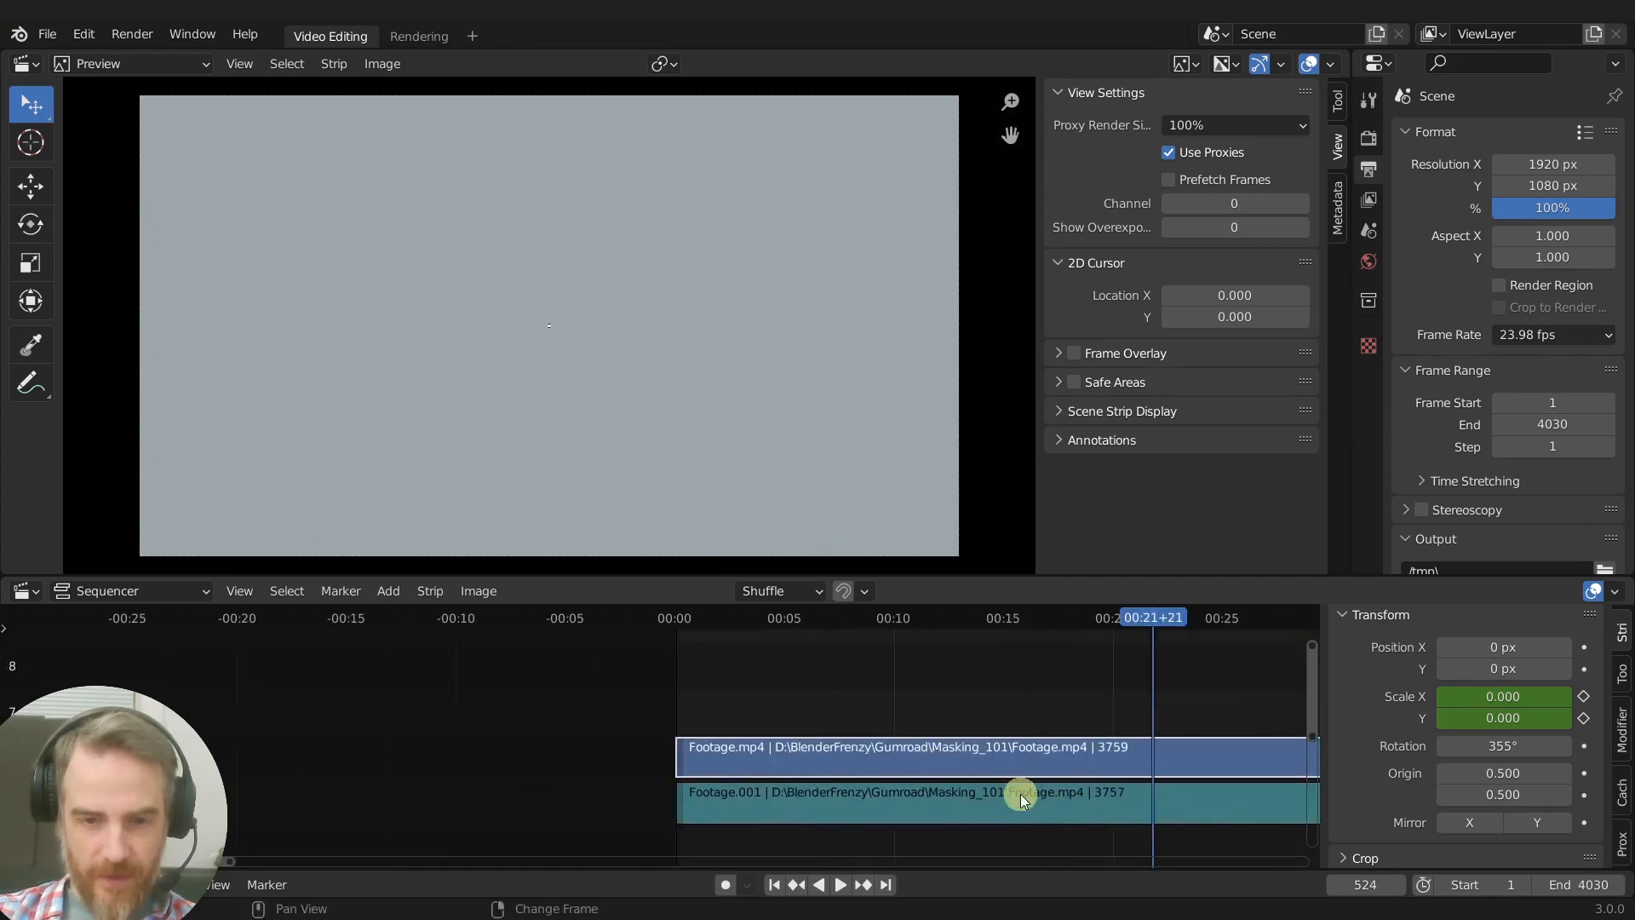
{"action": "middle_click_drag", "start_coordinate": [870, 761], "coordinate": [795, 723]}
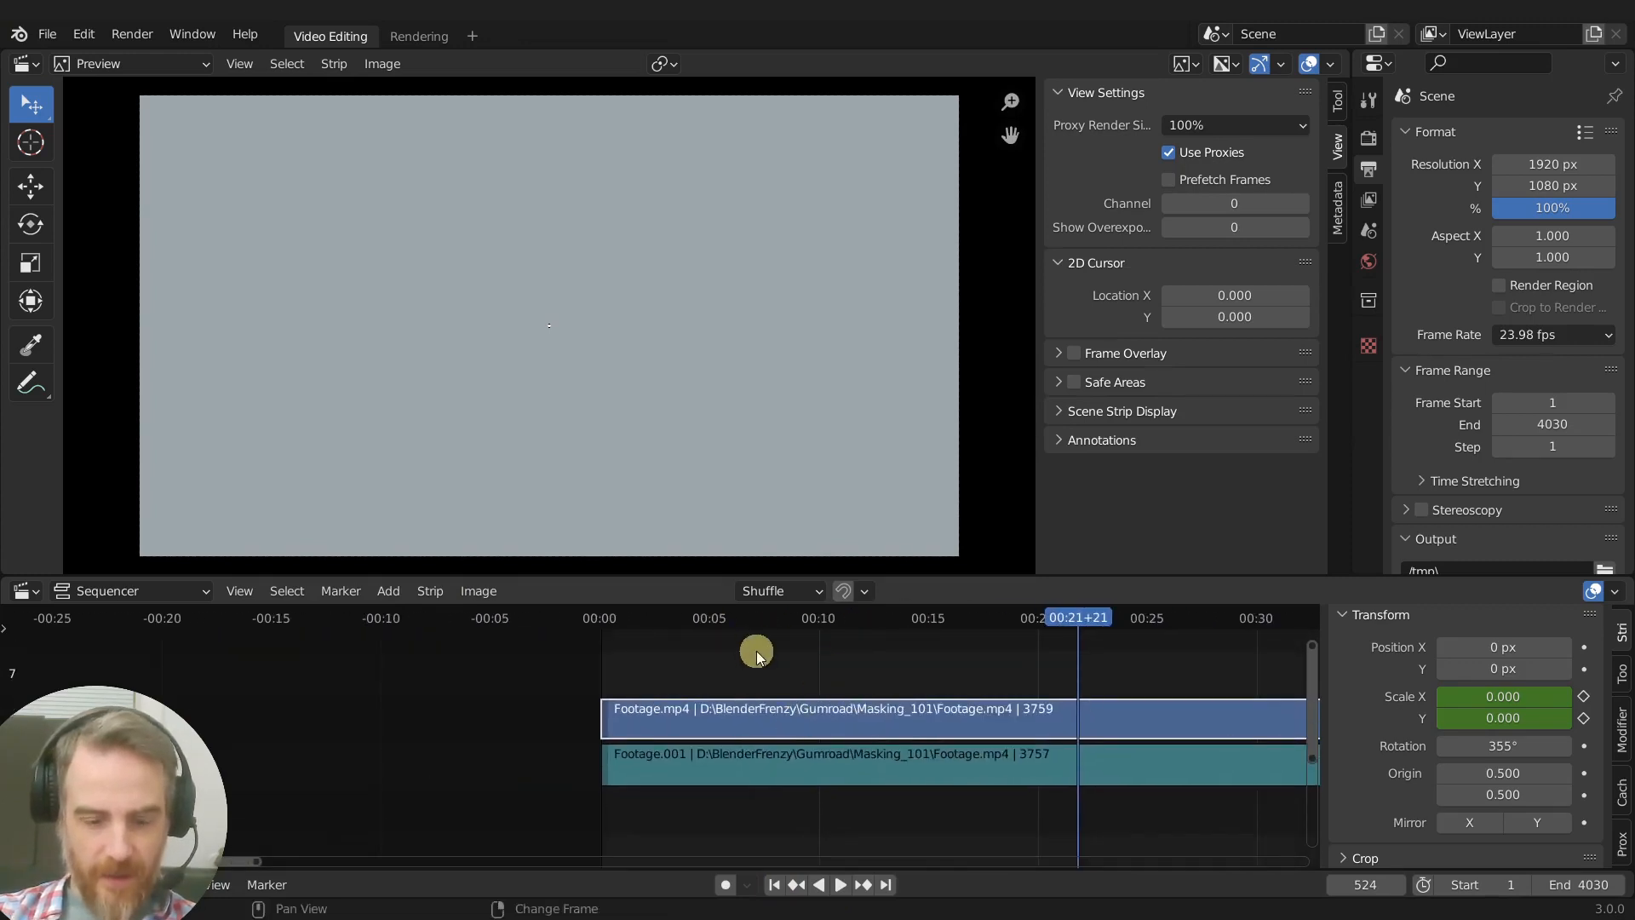
{"action": "key", "text": "ctrl+t"}
{"action": "middle_click_drag", "start_coordinate": [709, 692], "coordinate": [569, 678]}
{"action": "left_click_drag", "start_coordinate": [568, 647], "coordinate": [1137, 835]}
{"action": "key", "text": "shift+b"}
{"action": "left_click_drag", "start_coordinate": [513, 637], "coordinate": [1080, 801]}
{"action": "middle_click_drag", "start_coordinate": [1080, 803], "coordinate": [1236, 811]}
{"action": "mouse_move", "coordinate": [613, 626]}
{"action": "middle_mouse_down"}
{"action": "mouse_move", "coordinate": [787, 862]}
{"action": "mouse_move", "coordinate": [694, 778]}
{"action": "mouse_move", "coordinate": [588, 632]}
{"action": "middle_mouse_up"}
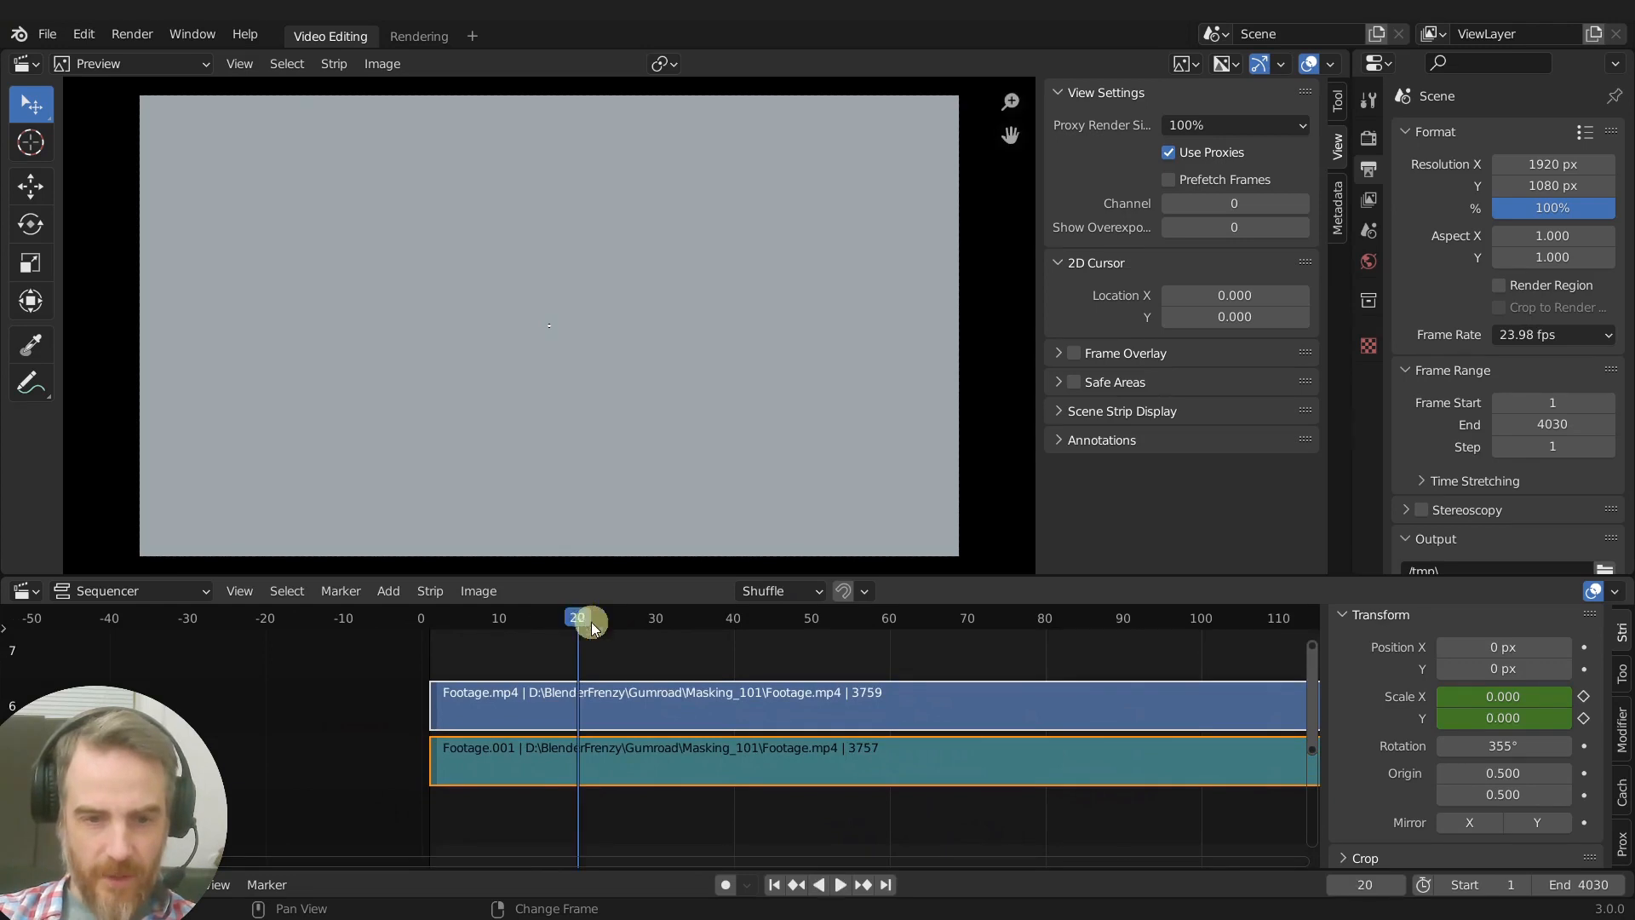
Raise the footage's Scale X and Y to 0.540, enlarge it to about 1.100 in the preview and keyframe both at frame 20
{"action": "left_click_drag", "start_coordinate": [1483, 696], "coordinate": [1530, 716]}
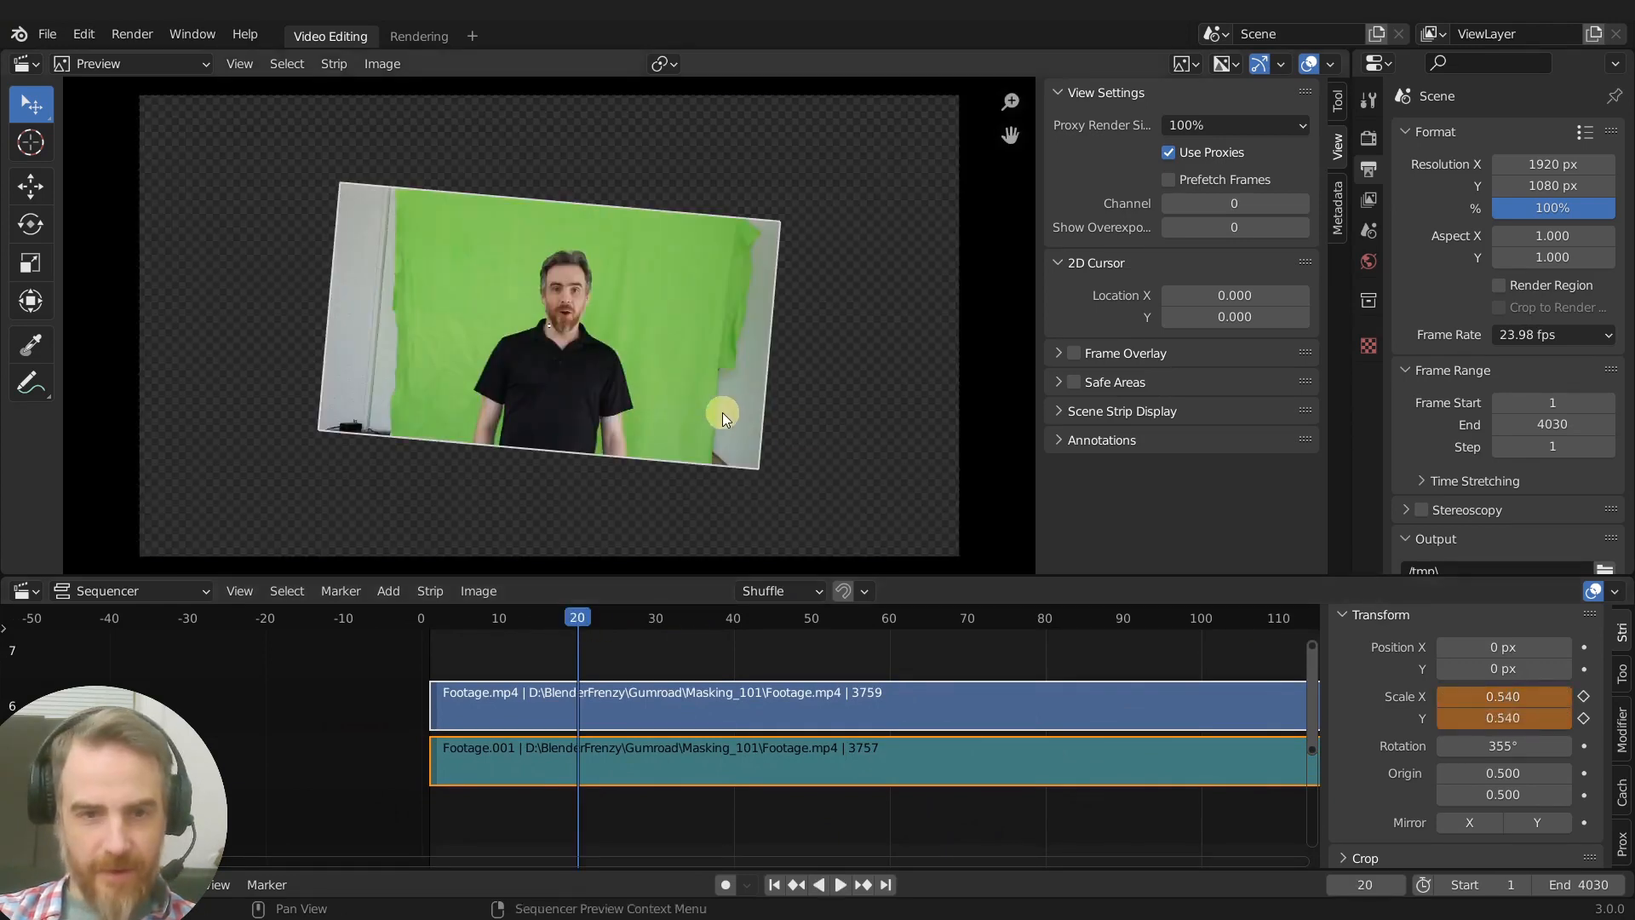
{"action": "key", "text": "s"}
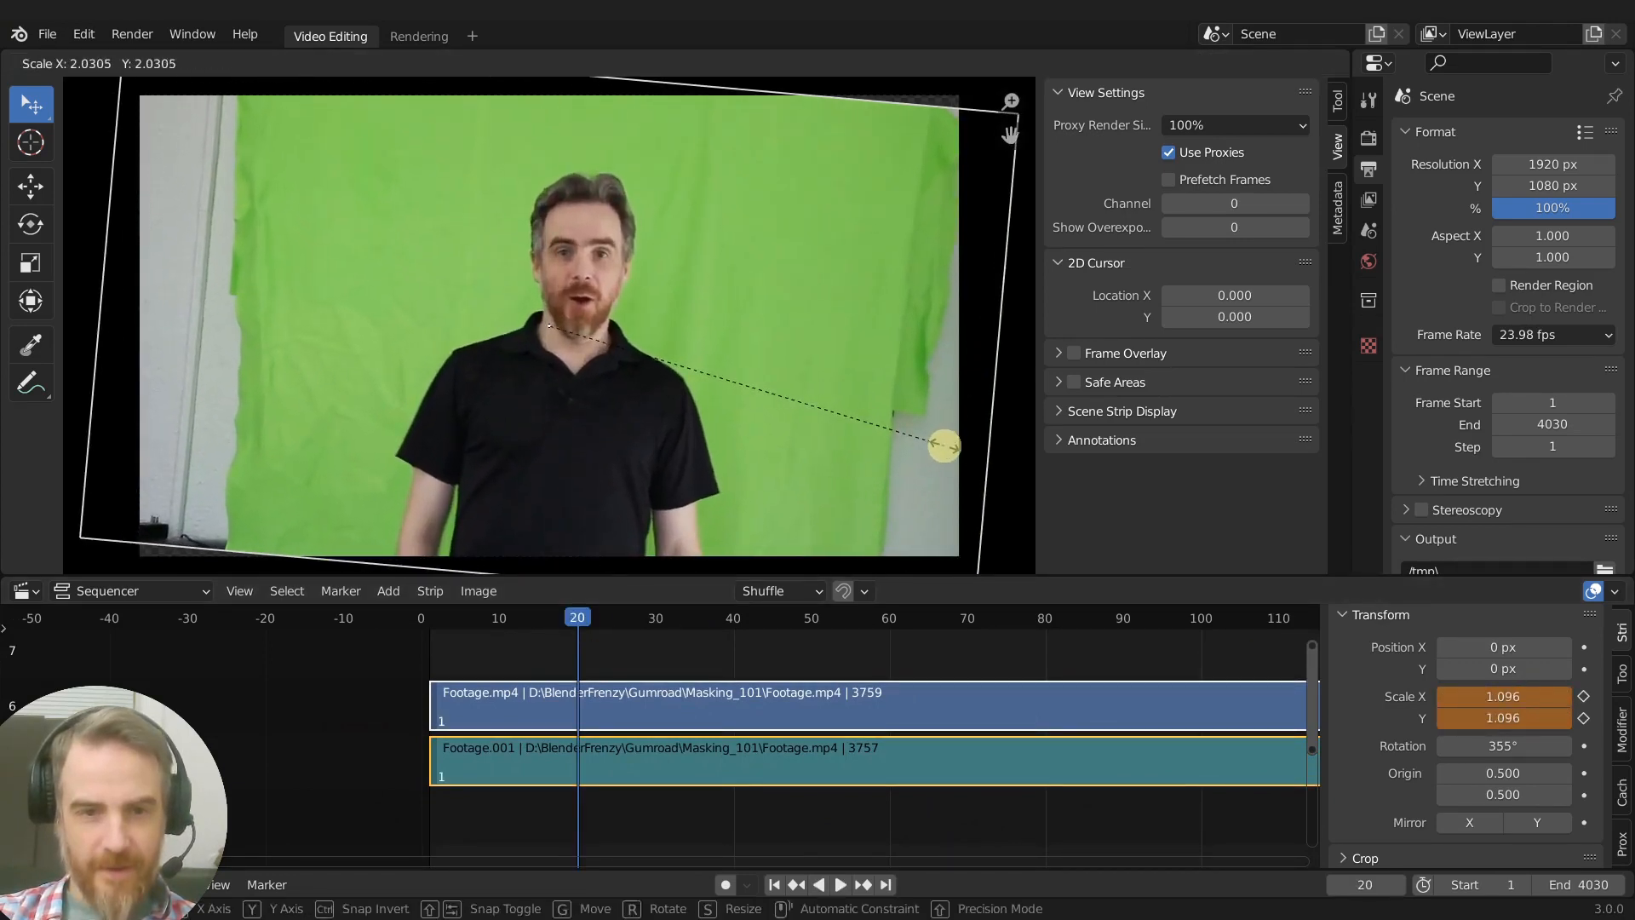
{"action": "left_click", "coordinate": [944, 445]}
{"action": "key", "text": "i"}
{"action": "key", "text": "i"}
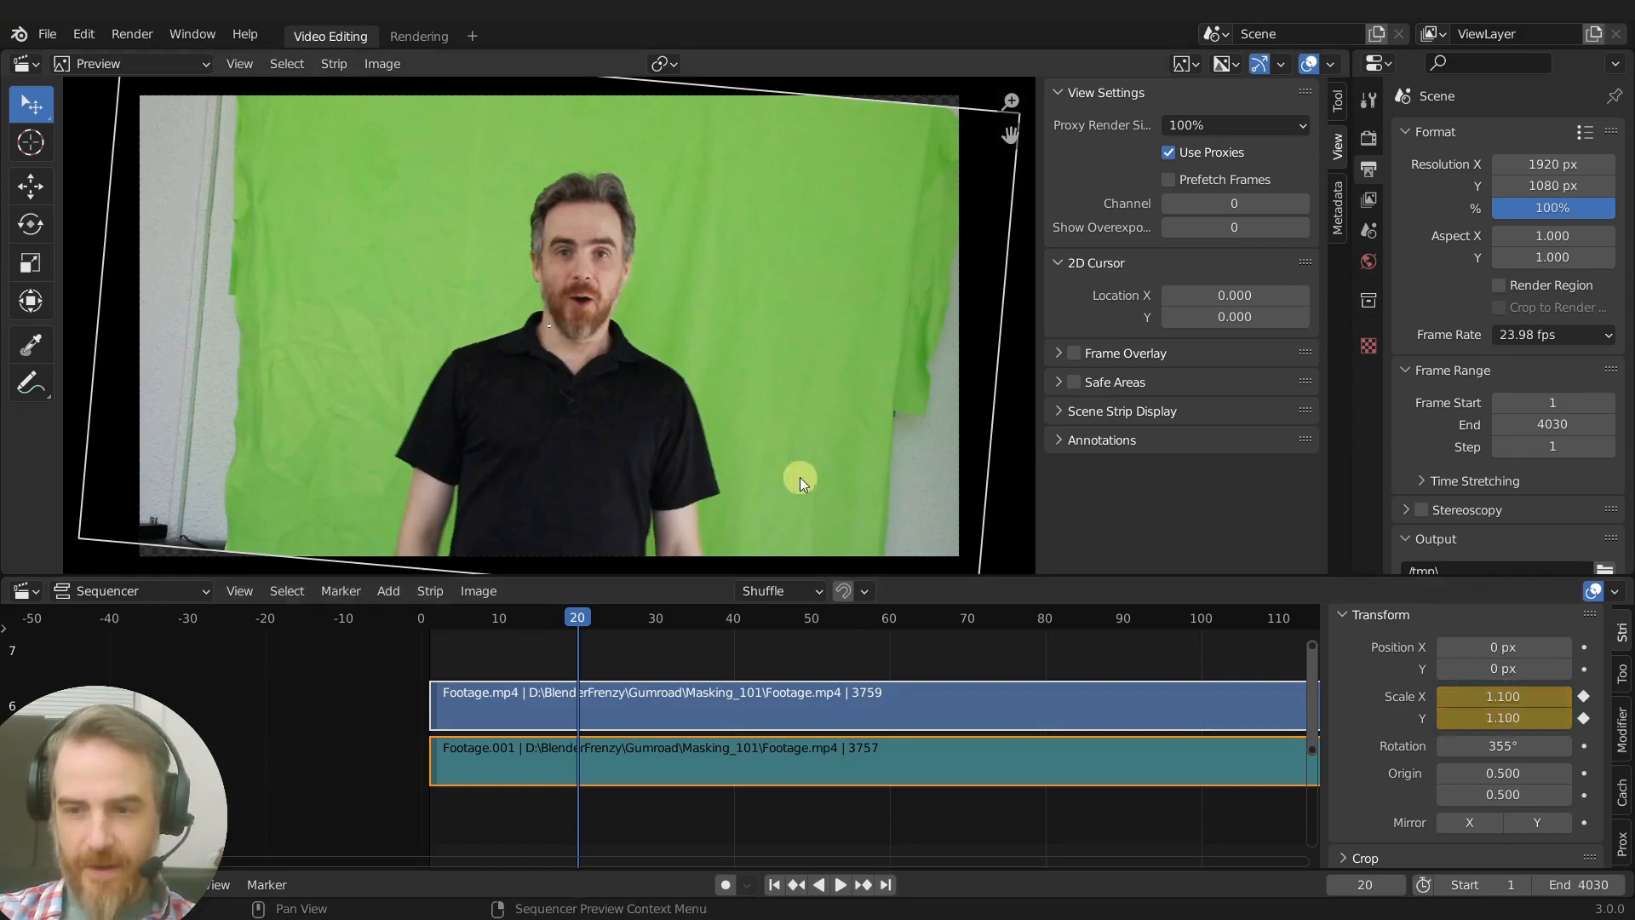
Play the scale animation from frame 1 and set the Footage.001 sound strip's volume to 0.2
{"action": "left_click", "coordinate": [777, 884]}
{"action": "key", "text": "space"}
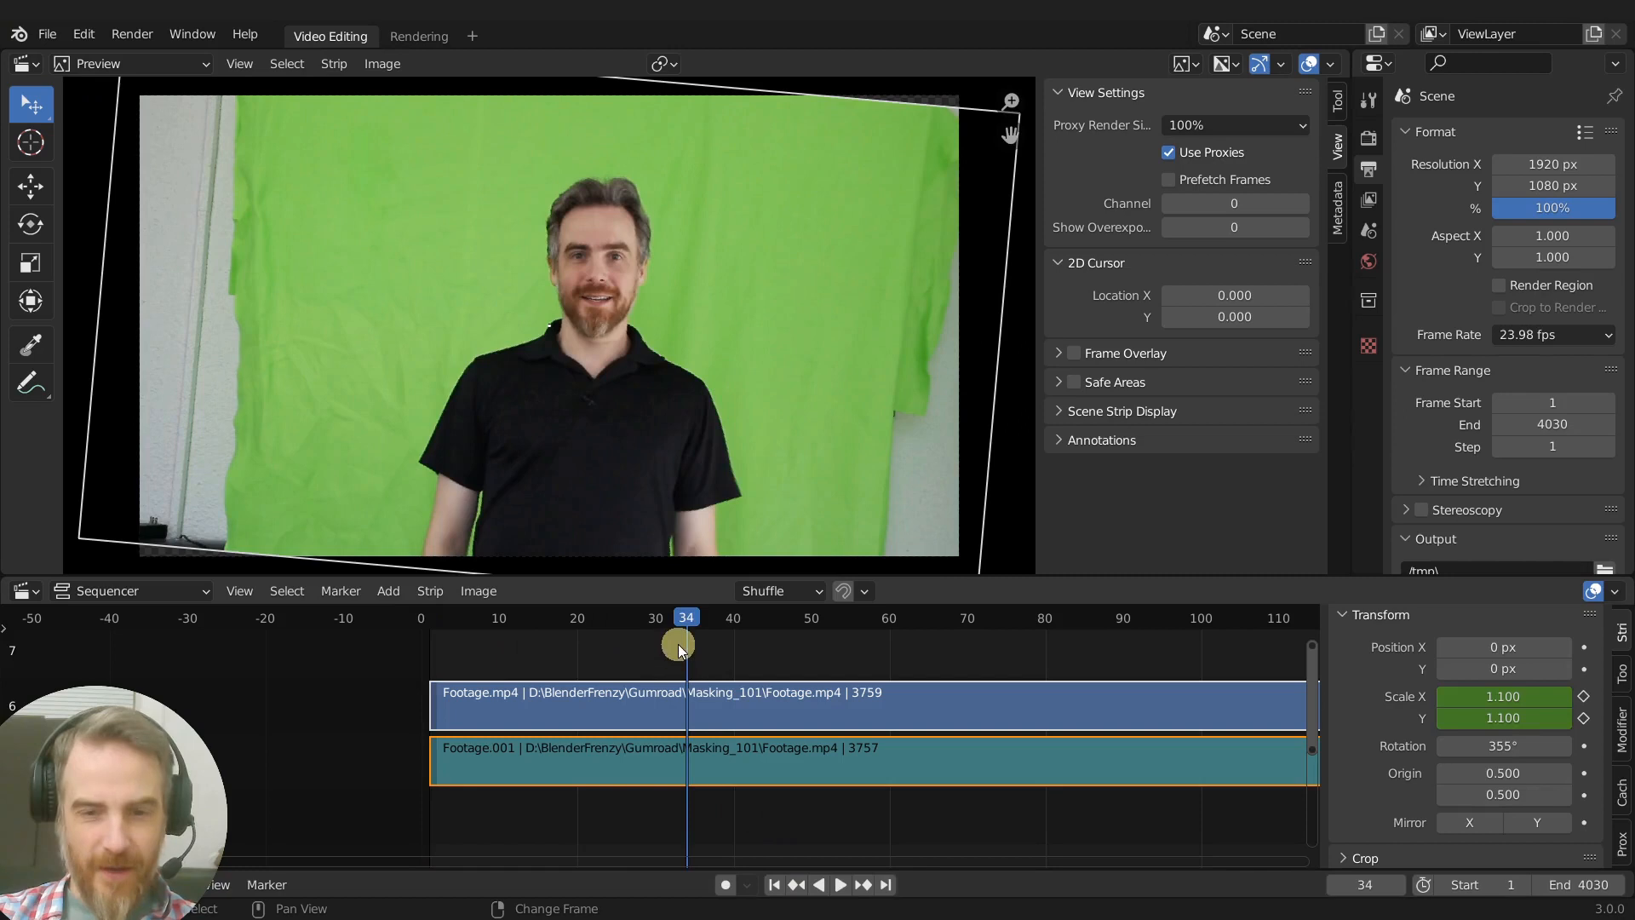
{"action": "left_click", "coordinate": [758, 769]}
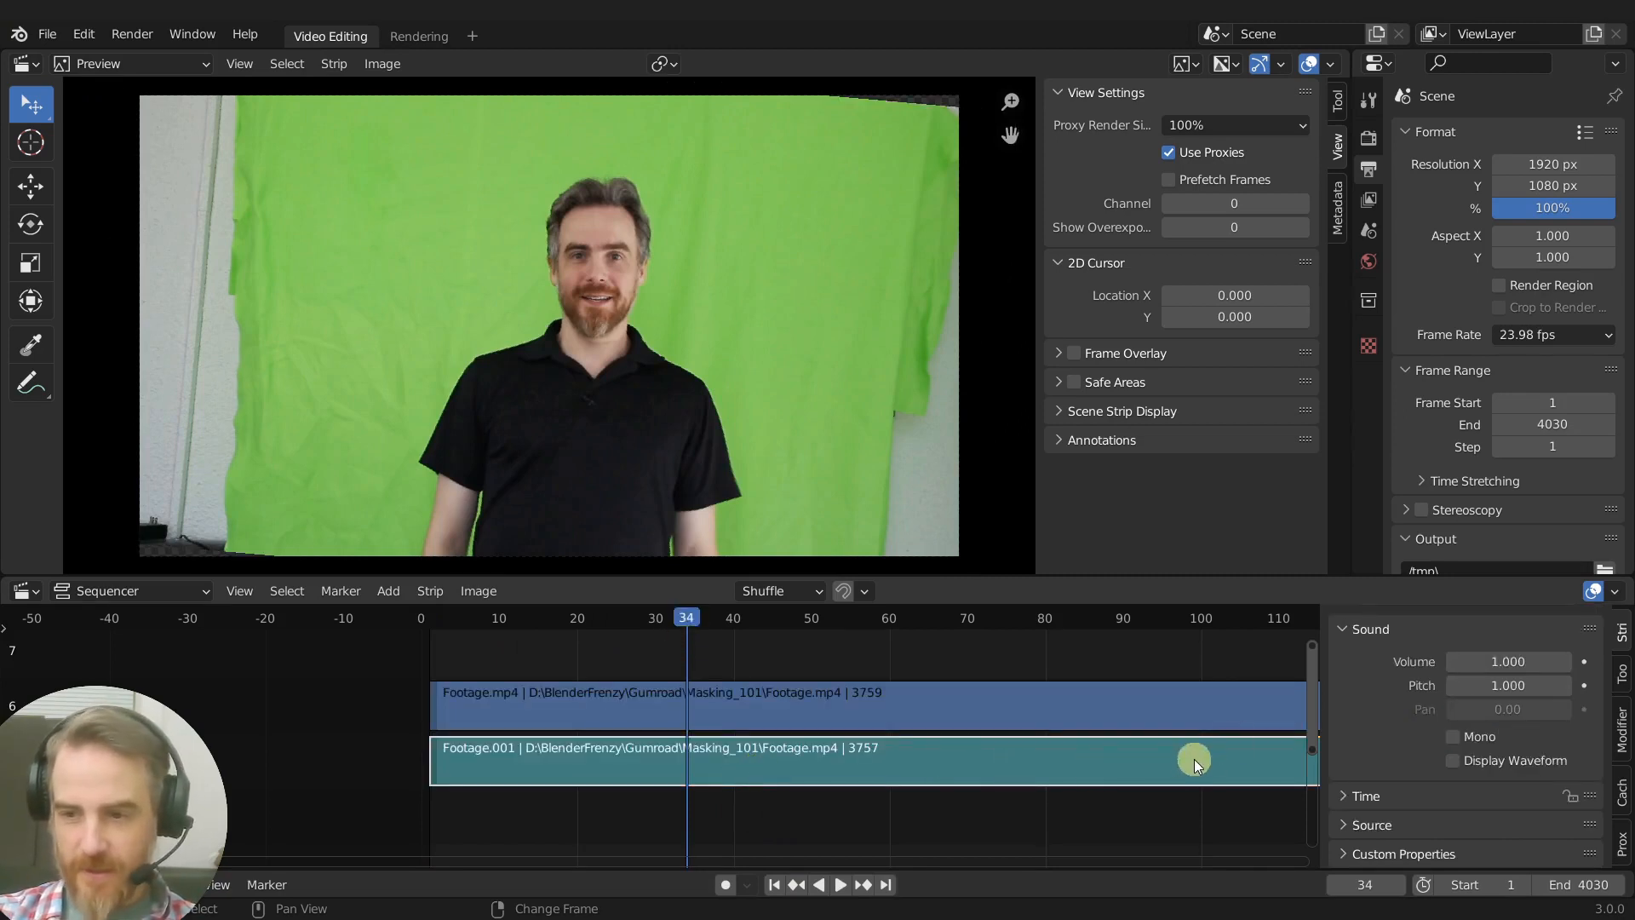
{"action": "left_click", "coordinate": [1506, 661]}
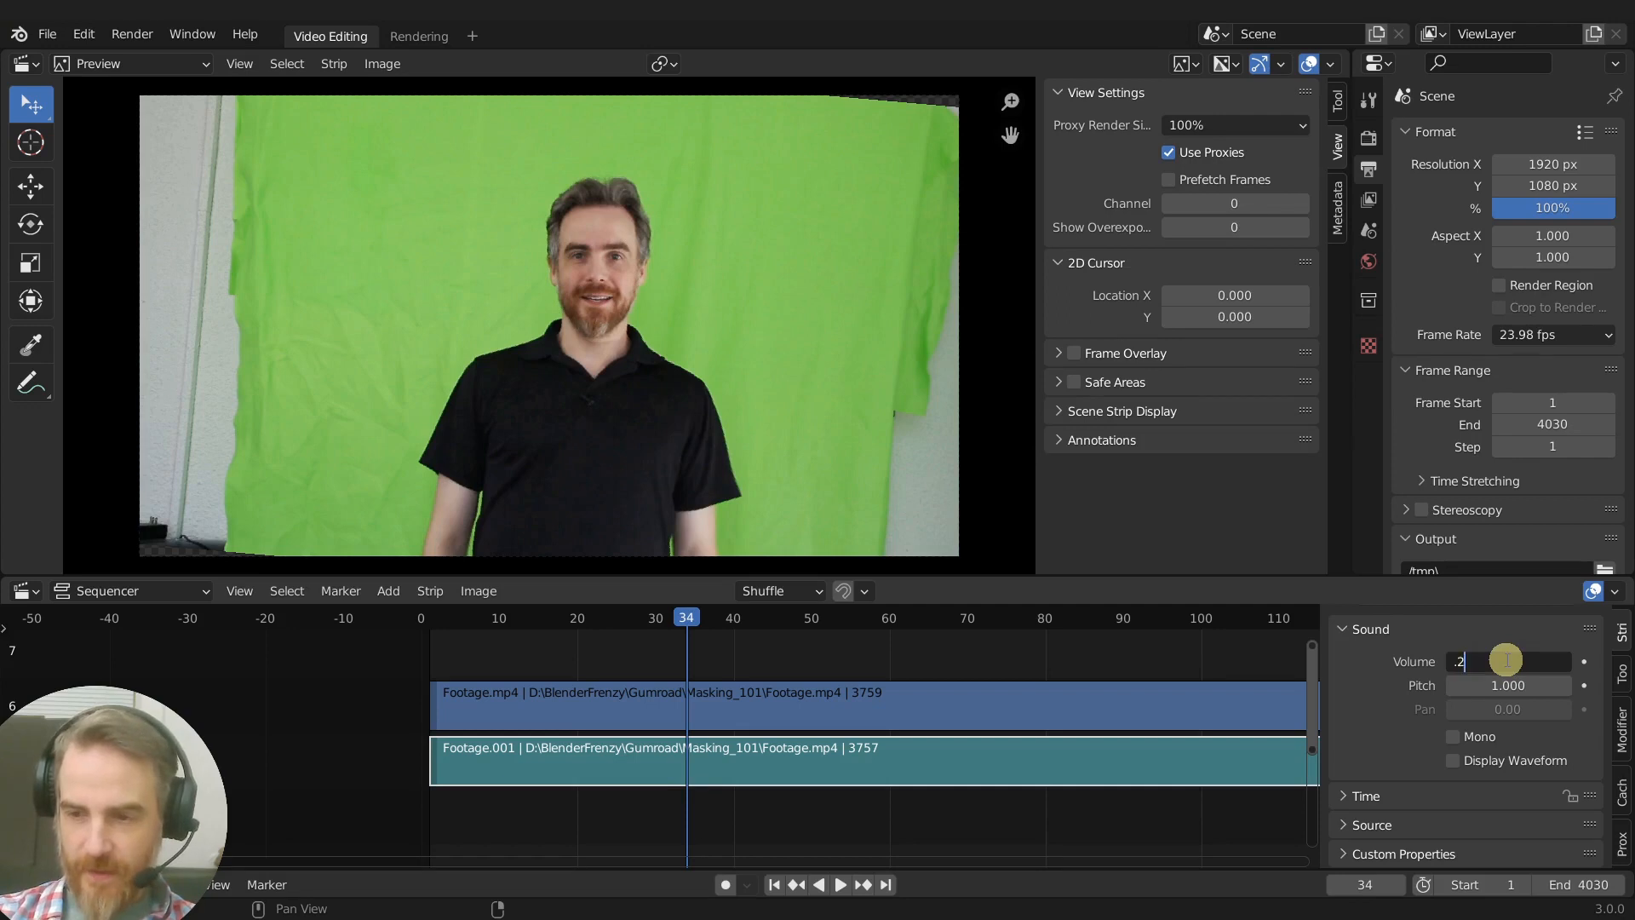
{"action": "key", "text": "Return"}
Move the playhead to frame 10 and try rotating the footage strip to about 137° in the preview
{"action": "left_click_drag", "start_coordinate": [624, 619], "coordinate": [504, 621]}
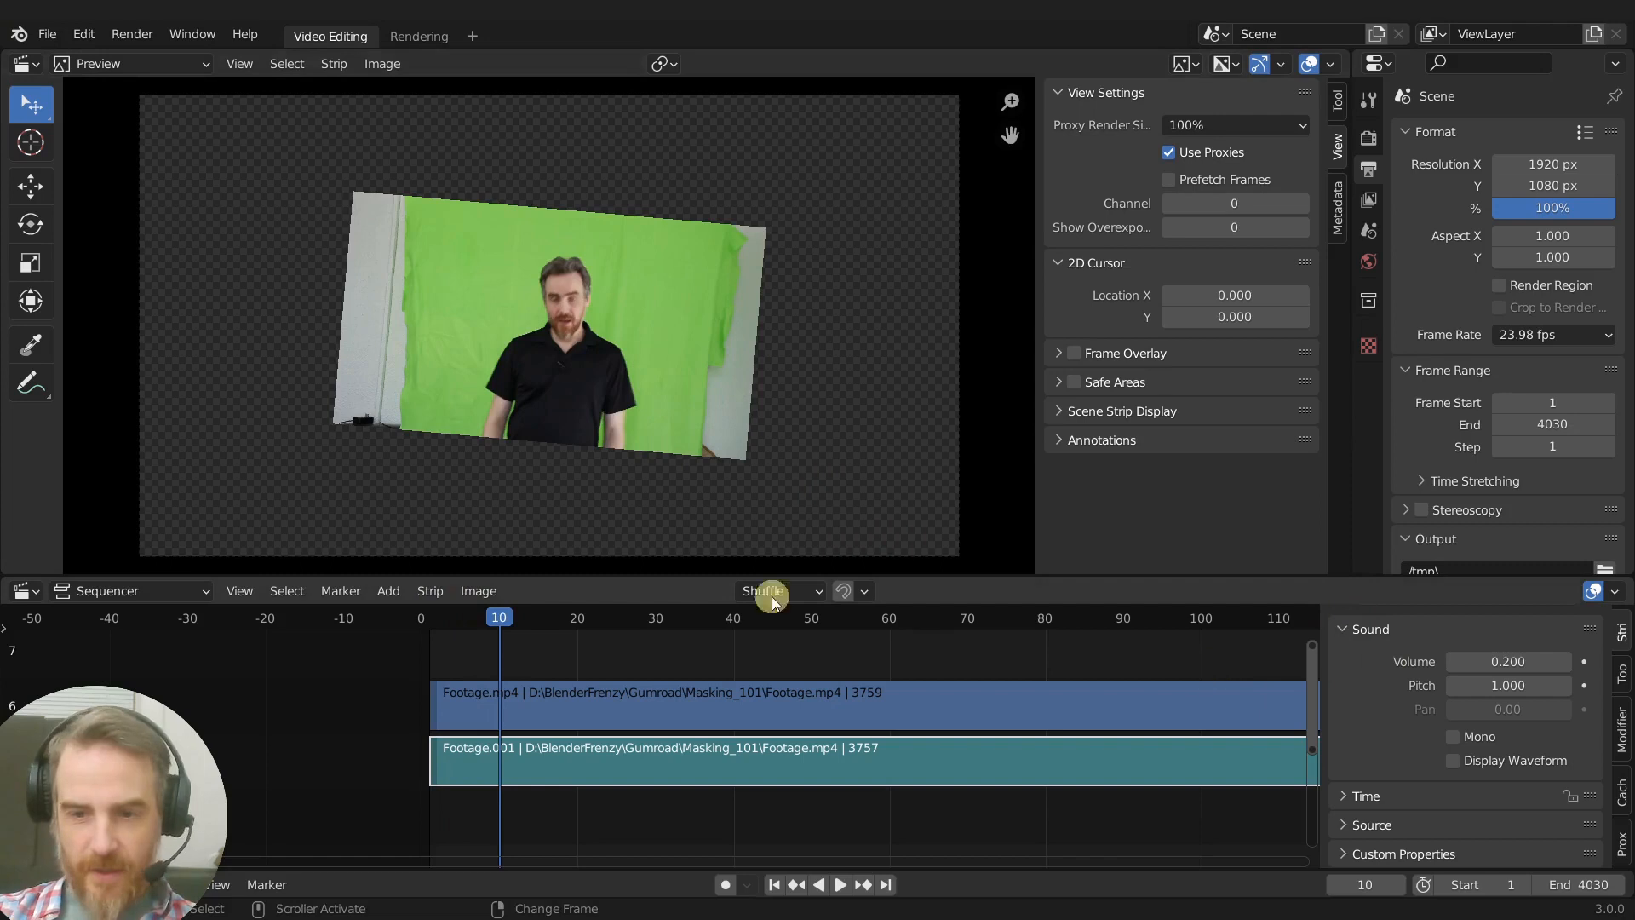
{"action": "left_click", "coordinate": [666, 325]}
{"action": "key", "text": "r"}
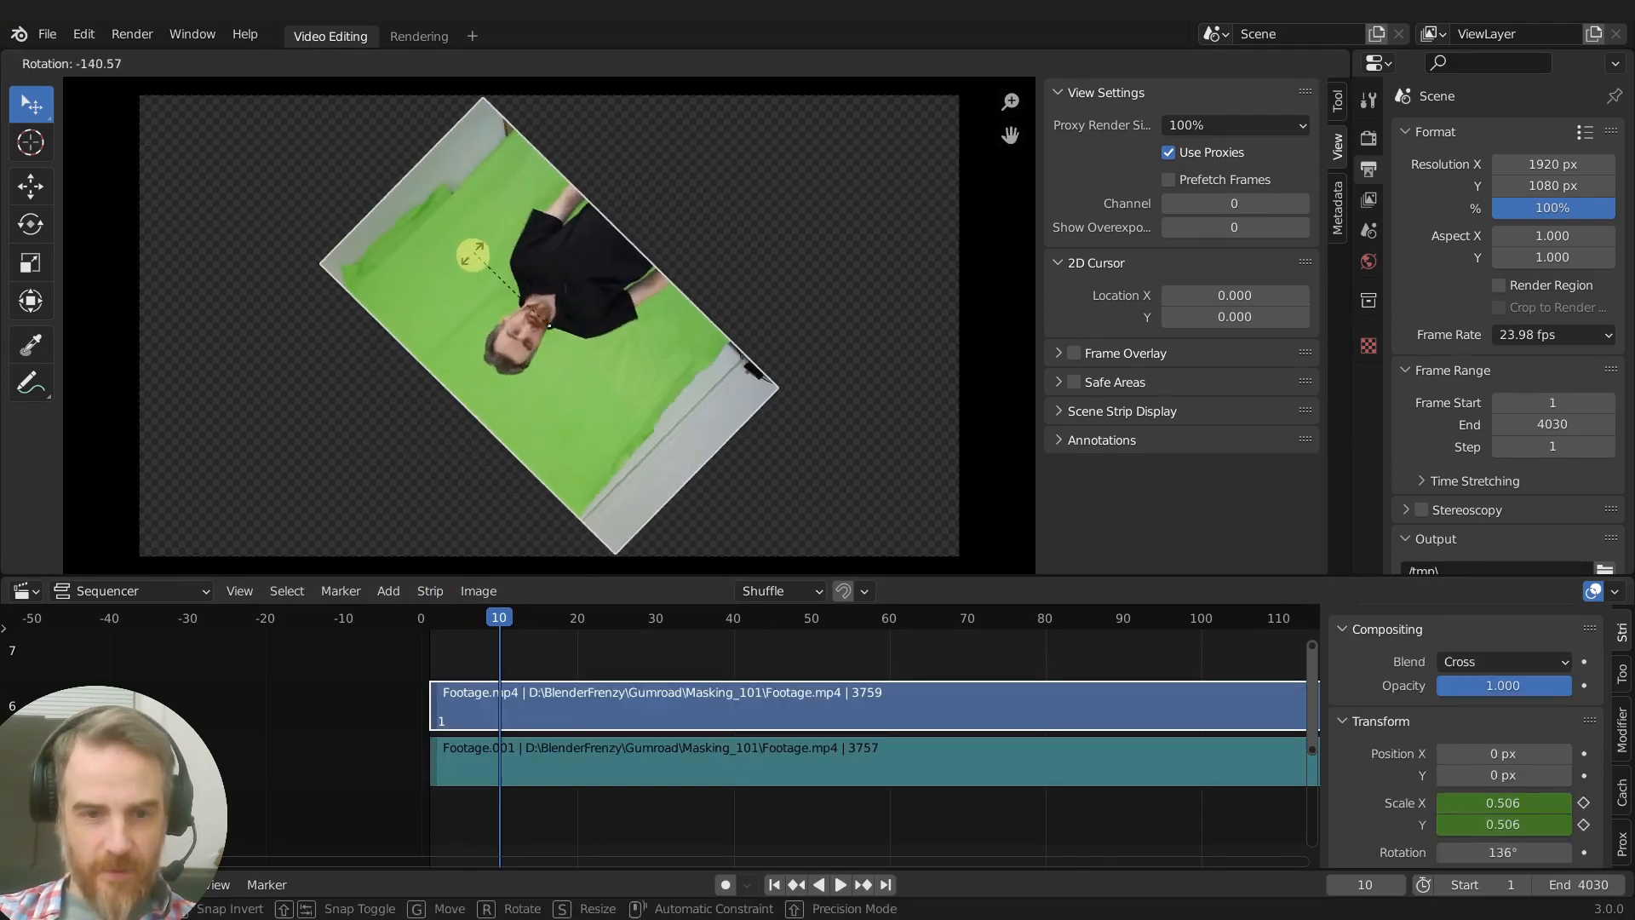
{"action": "left_click", "coordinate": [722, 807]}
Rotate the footage and keyframe its rotation on frame 1, then try rotating it to about 182° at frame 20
{"action": "left_click", "coordinate": [769, 884]}
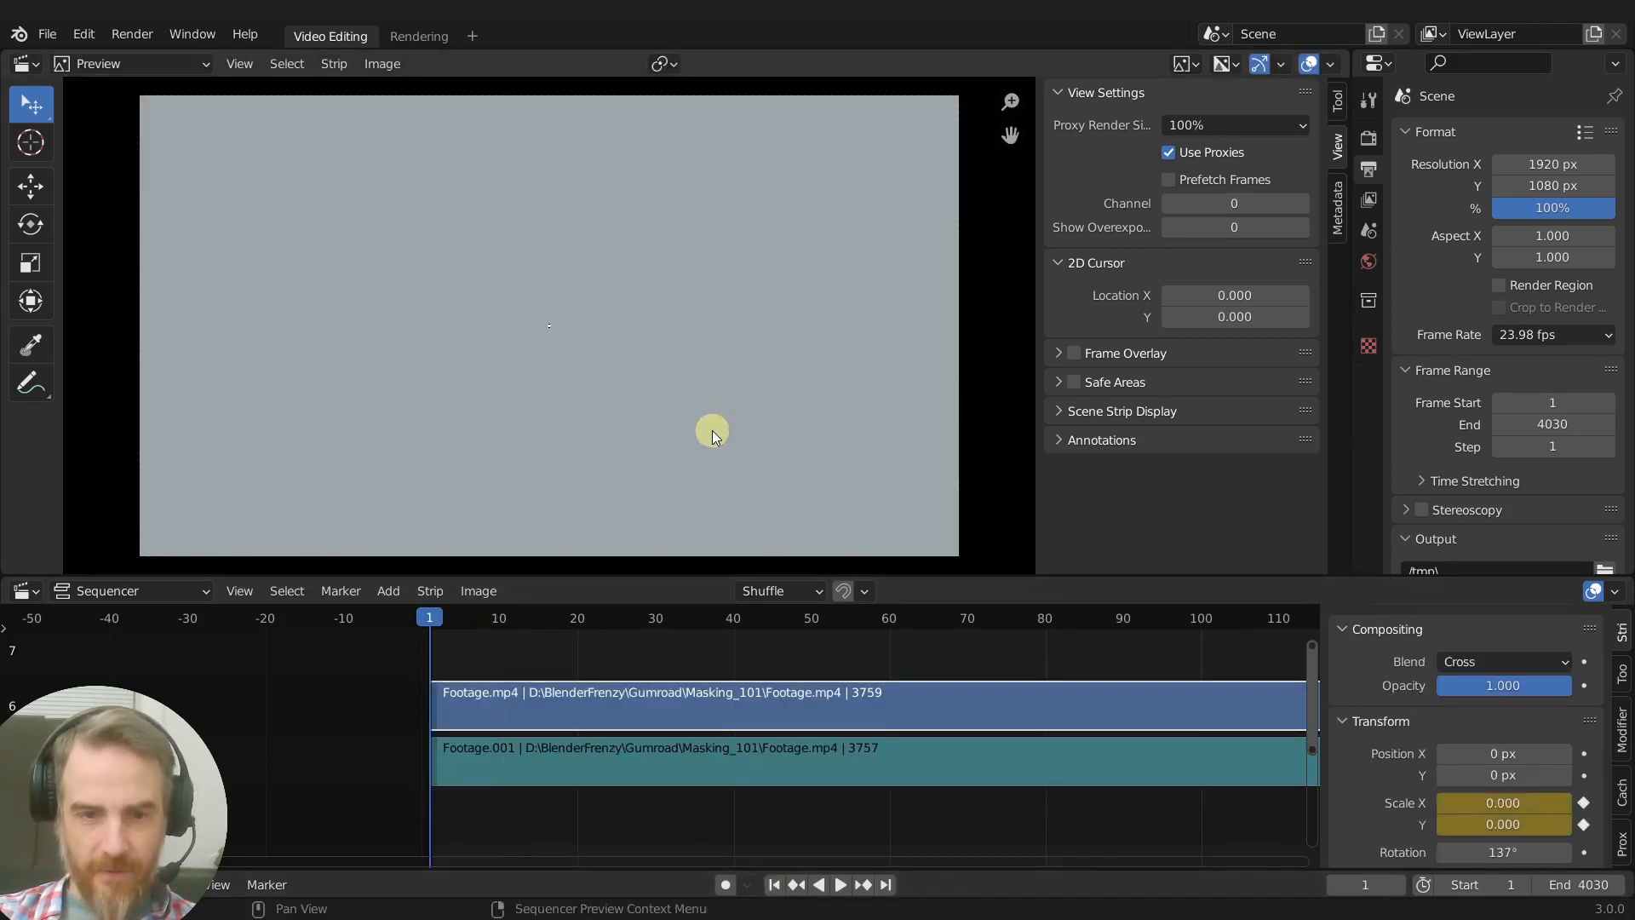
{"action": "key", "text": "r"}
{"action": "left_click", "coordinate": [767, 443]}
{"action": "key", "text": "i"}
{"action": "scroll", "coordinate": [1503, 817], "scroll_direction": "down", "scroll_amount": 2}
{"action": "left_click", "coordinate": [863, 884]}
{"action": "key", "text": "r"}
{"action": "left_click", "coordinate": [631, 313]}
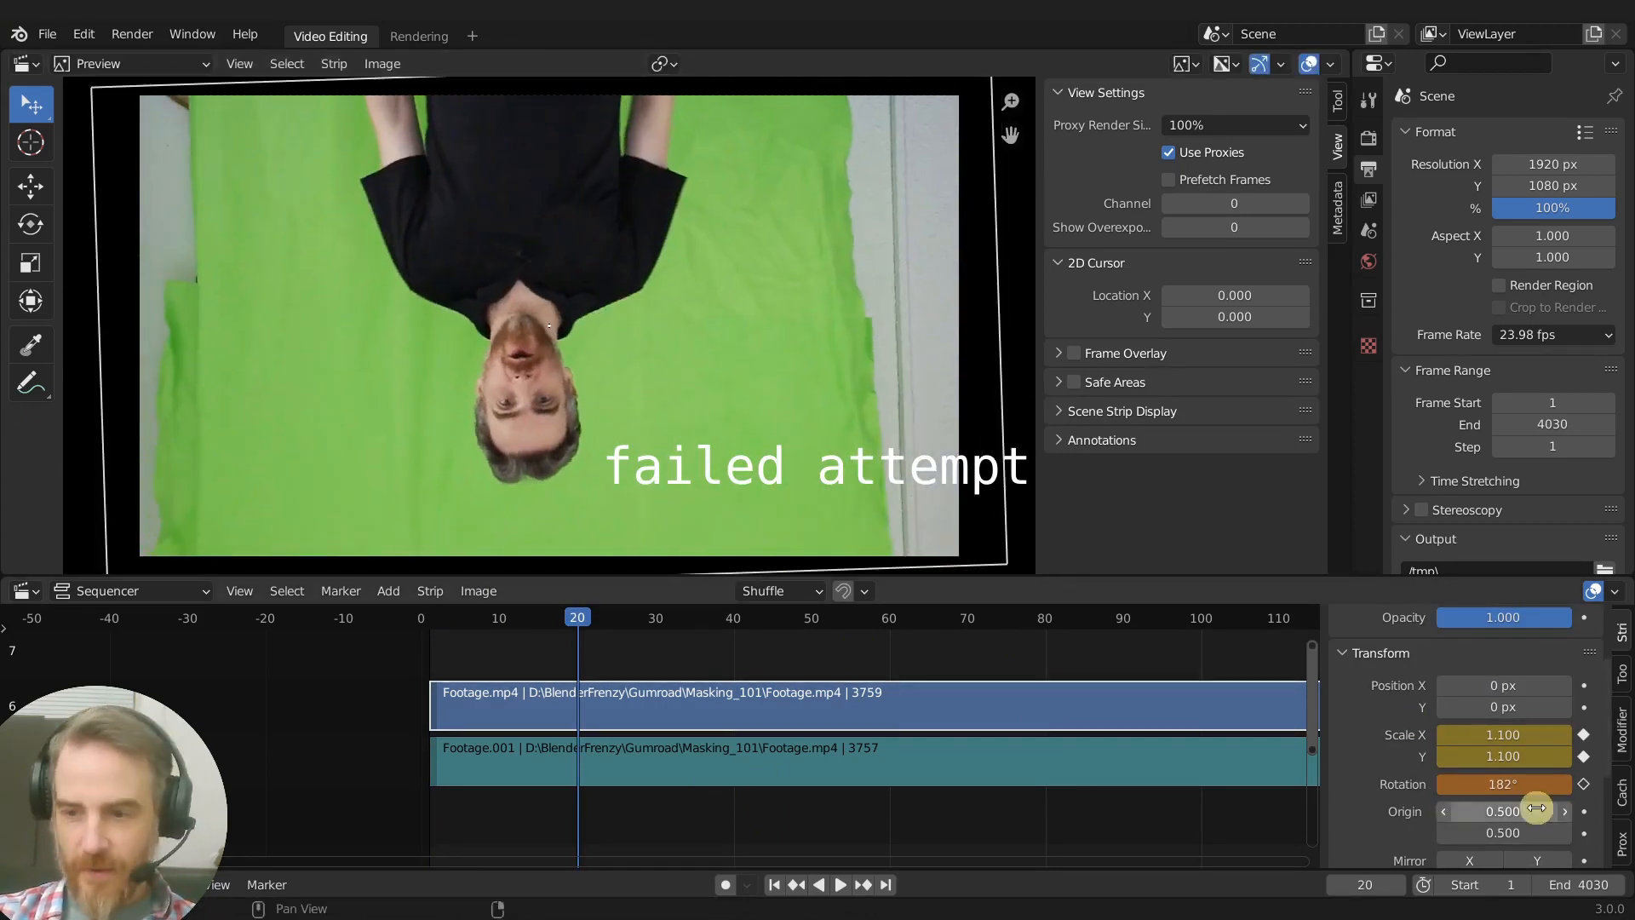
Clear the footage's scale and rotation keyframes and reset Rotation to 0° and Scale X and Y to 1
{"action": "left_click", "coordinate": [576, 611]}
{"action": "right_click", "coordinate": [1503, 734]}
{"action": "left_click", "coordinate": [1460, 643]}
{"action": "left_click", "coordinate": [1487, 782]}
{"action": "type", "text": "0"}
{"action": "key", "text": "Return"}
{"action": "left_click", "coordinate": [1502, 734]}
{"action": "type", "text": "1"}
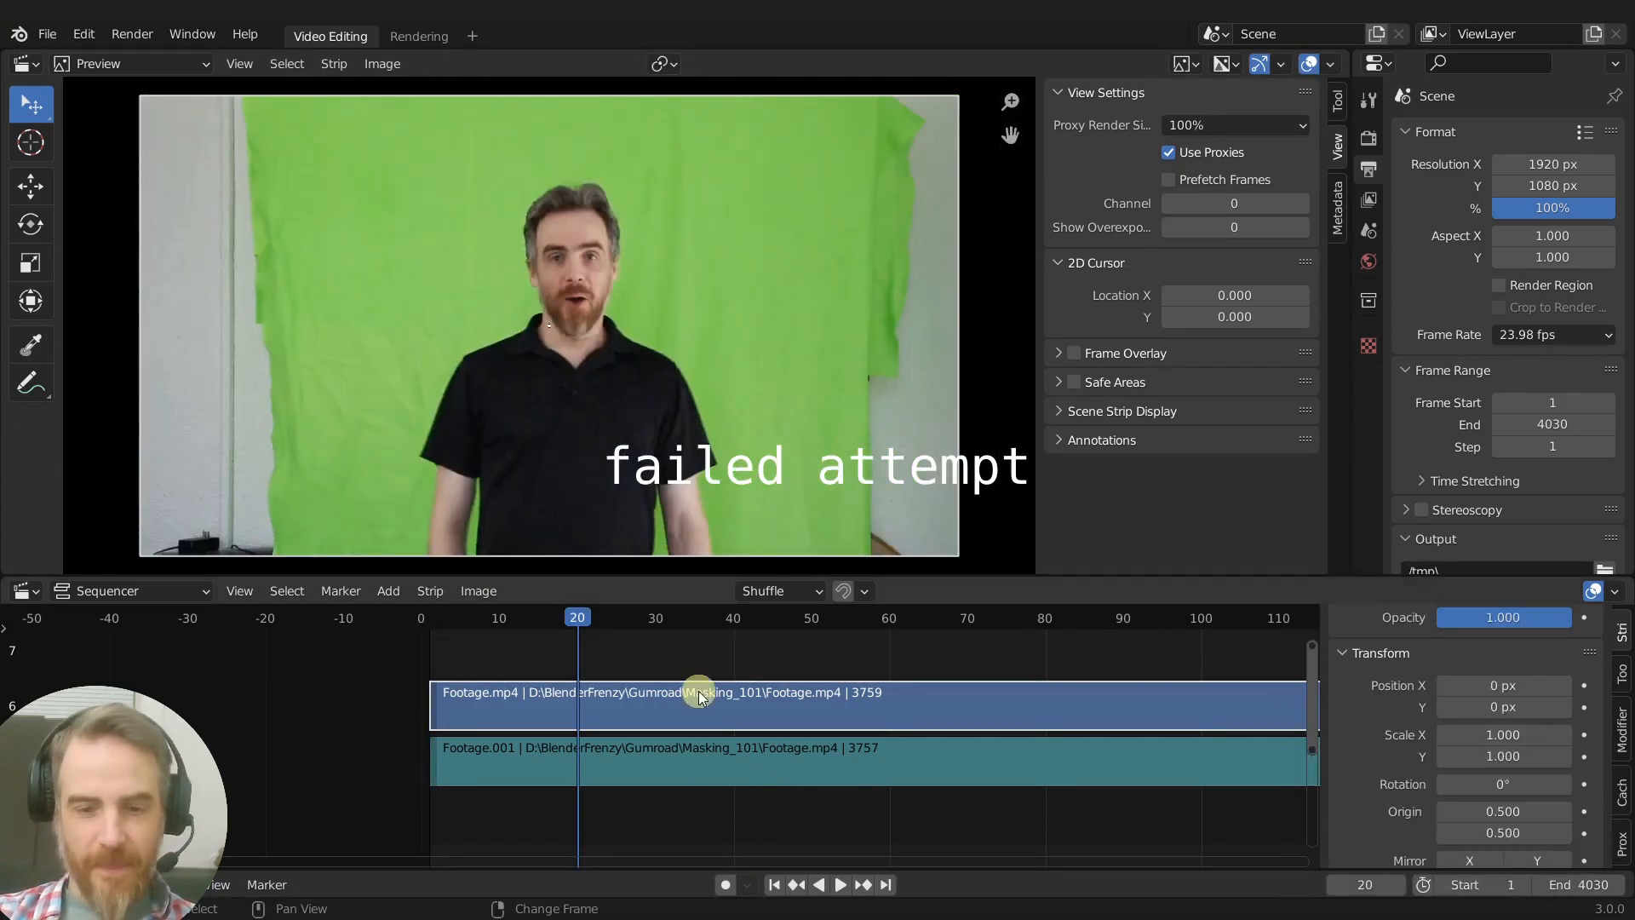
On frame 1, shrink the footage to a scale of about 0.007, rotate it to about 181° and keyframe both
{"action": "left_click", "coordinate": [773, 888]}
{"action": "key", "text": "s"}
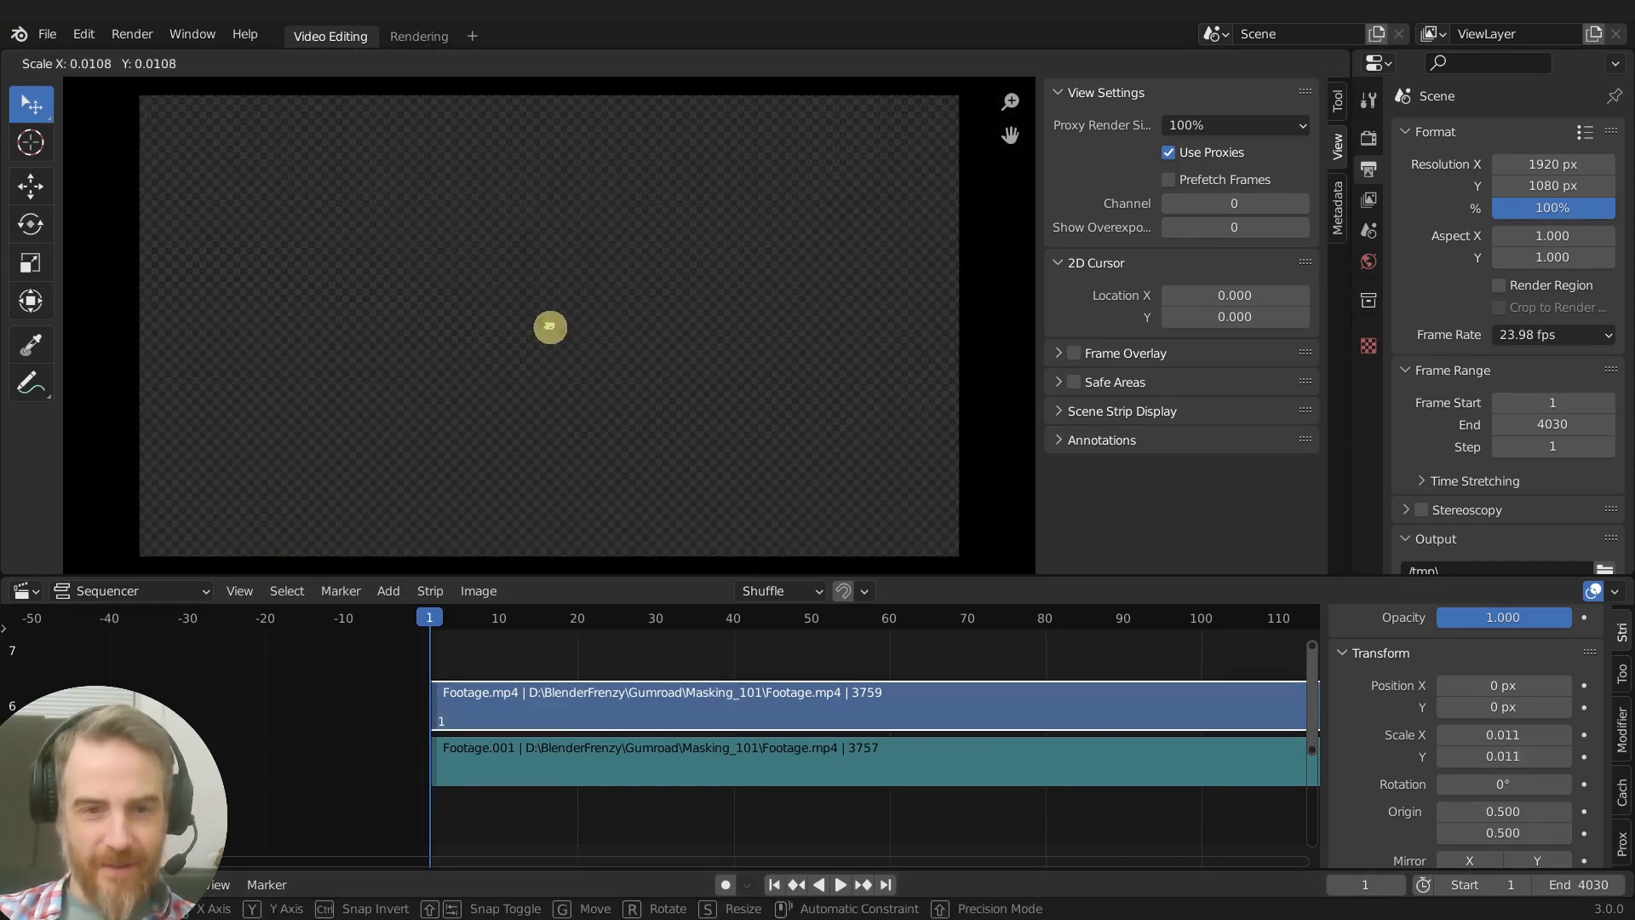
{"action": "left_click", "coordinate": [550, 327]}
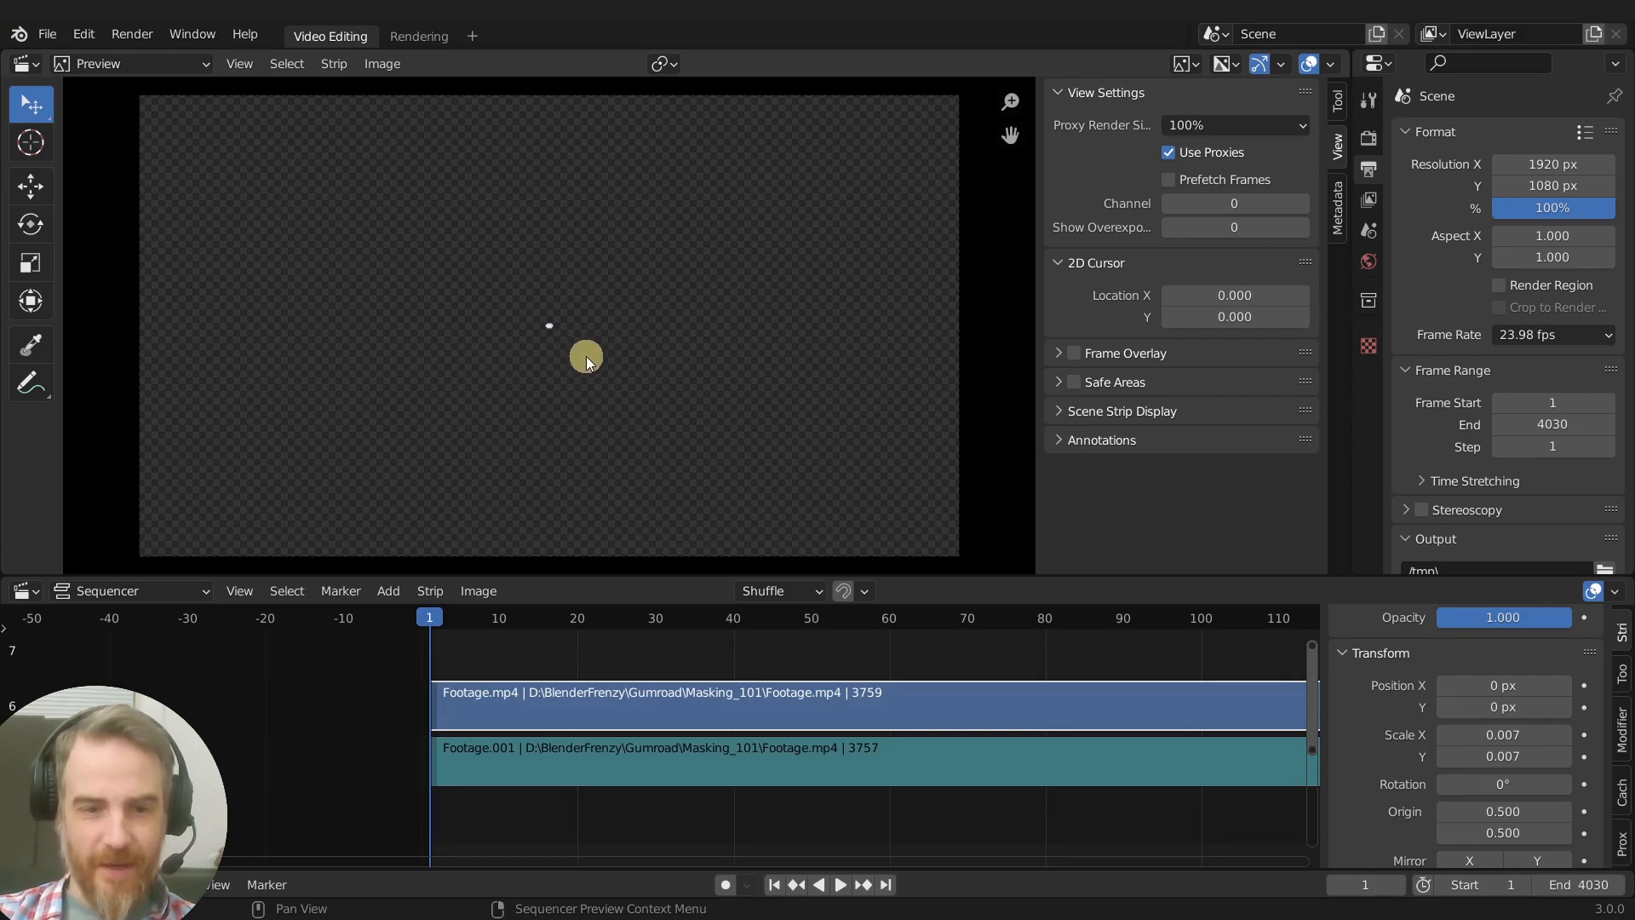
{"action": "key", "text": "r"}
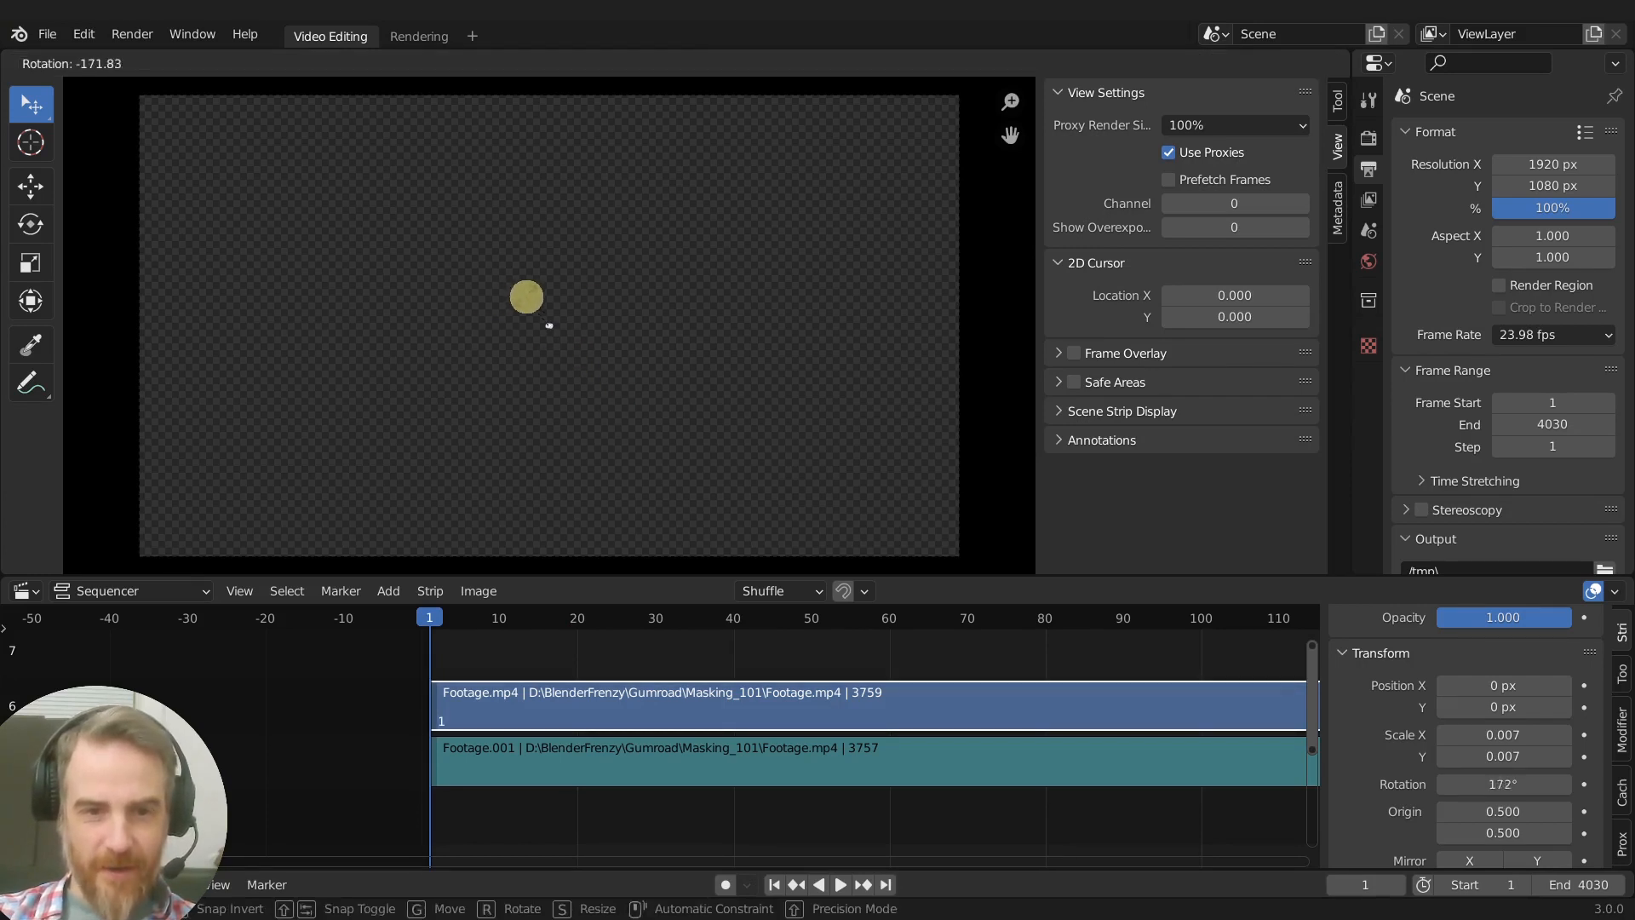
{"action": "left_click", "coordinate": [549, 326]}
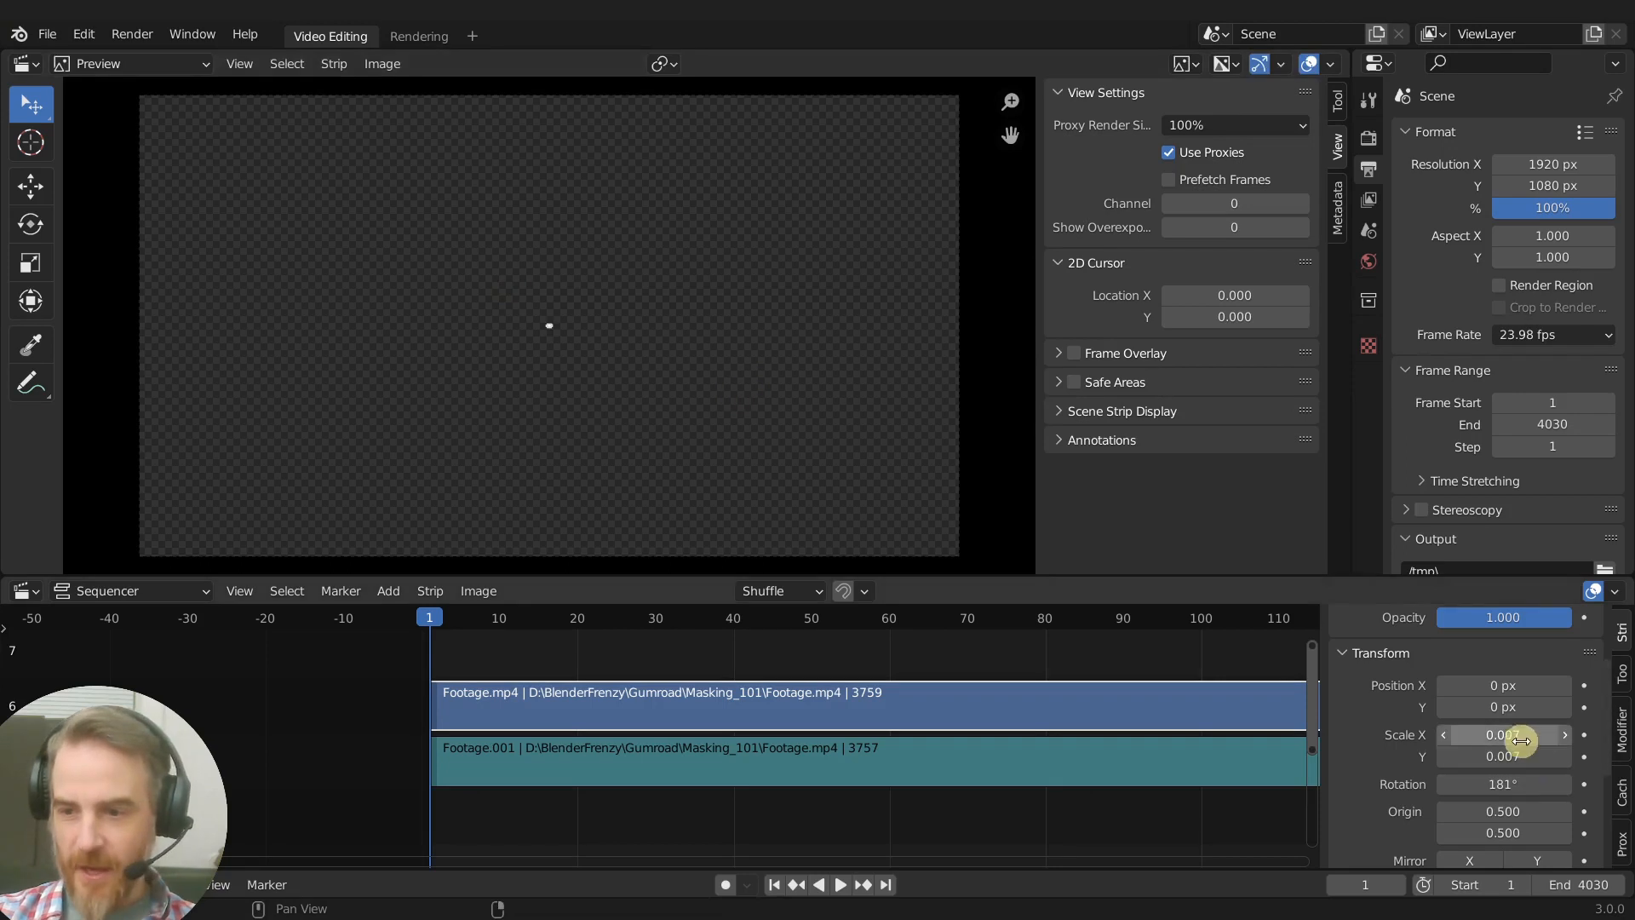
{"action": "key", "text": "i"}
{"action": "key", "text": "i"}
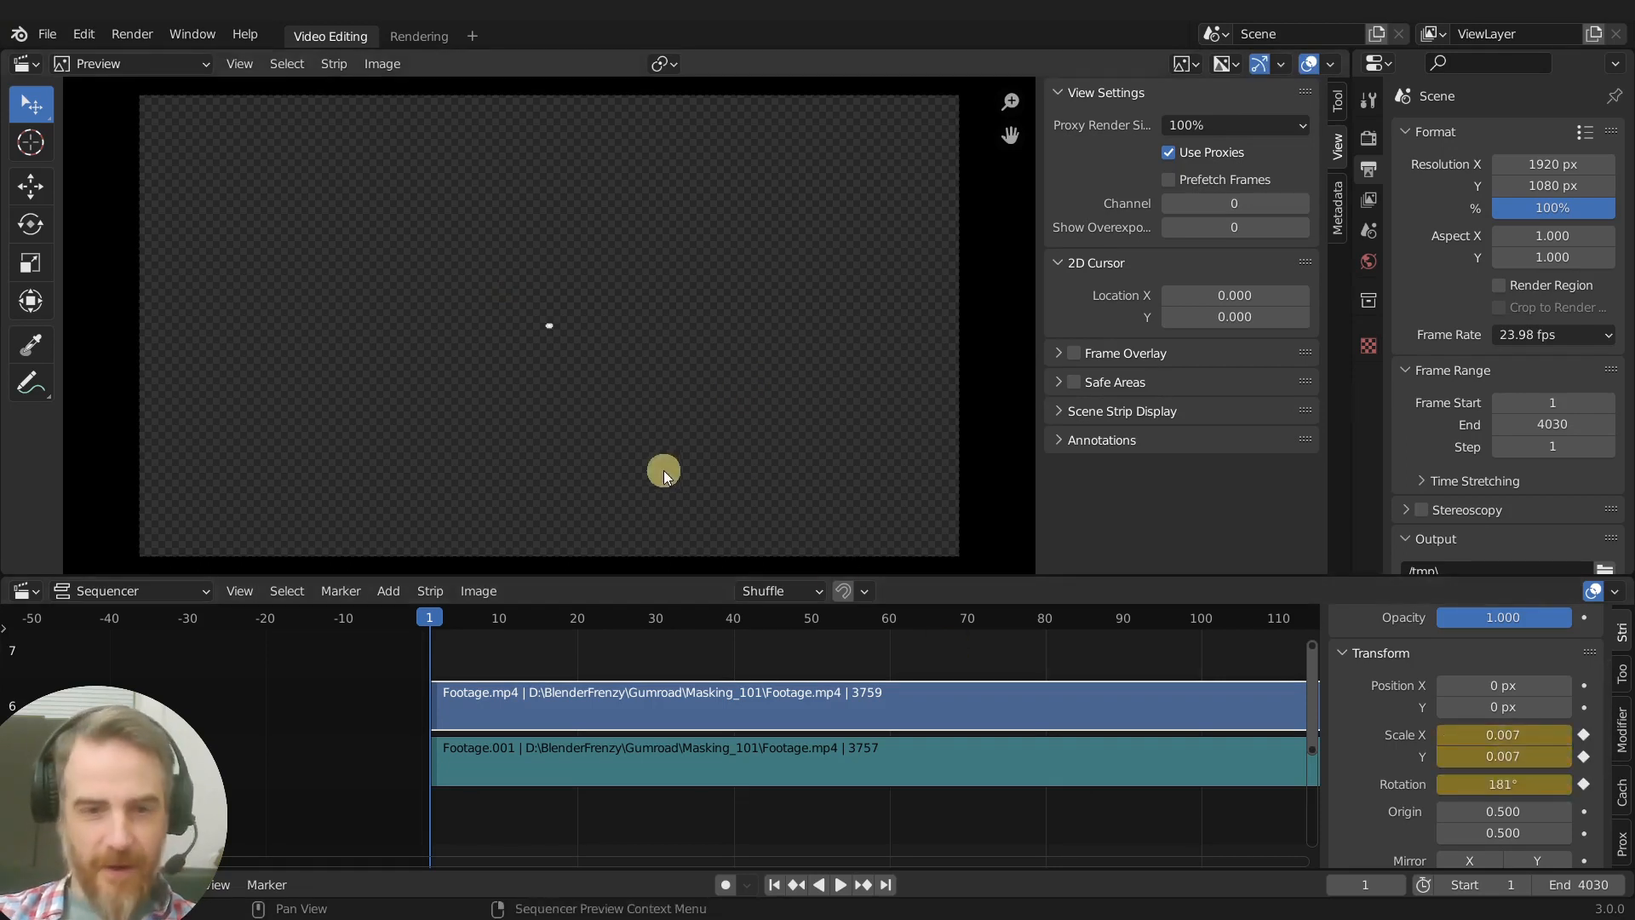
At frame 20, enlarge the footage to a scale of about 3.083, rotate it to about 2.74° and keyframe both
{"action": "left_click_drag", "start_coordinate": [570, 610], "coordinate": [581, 612]}
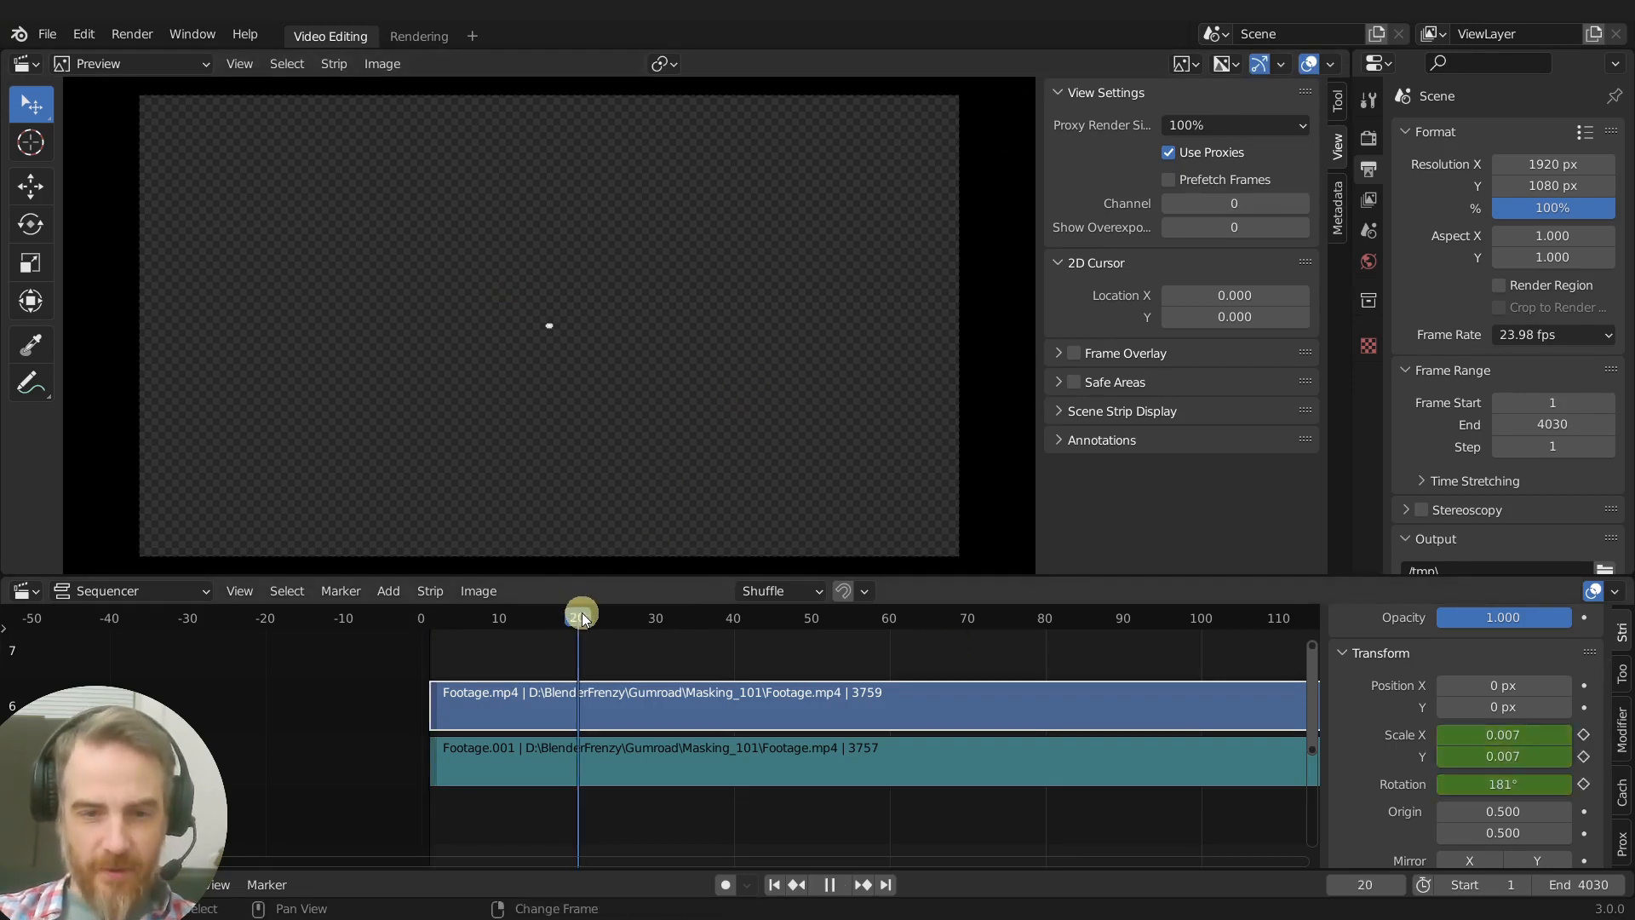
{"action": "key", "text": "s"}
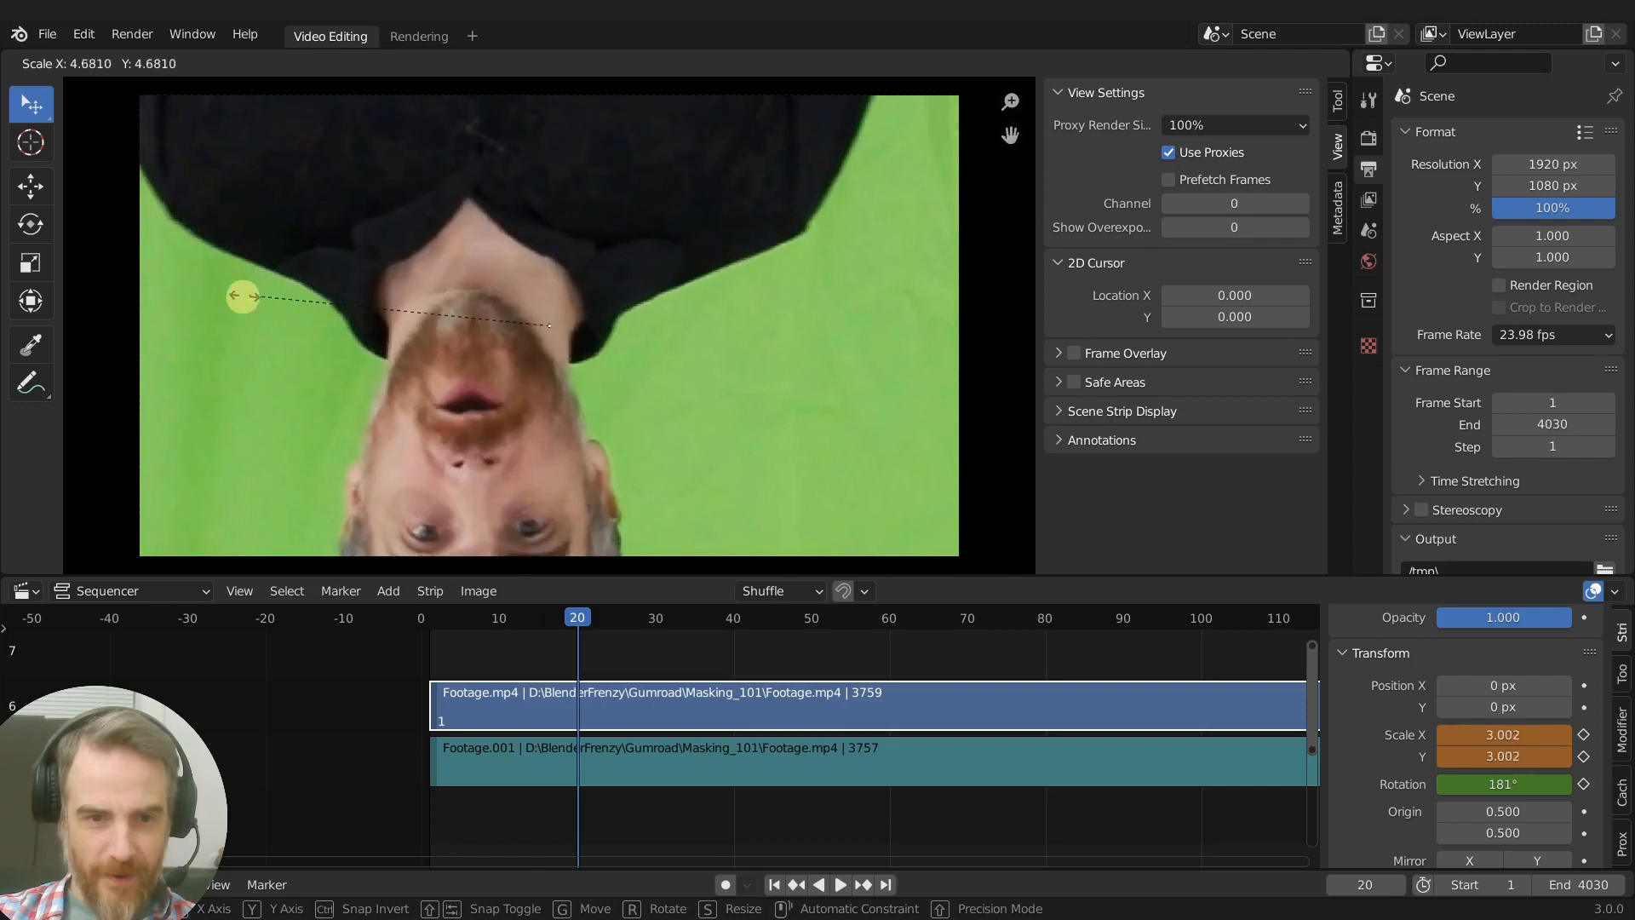
{"action": "left_click", "coordinate": [386, 327]}
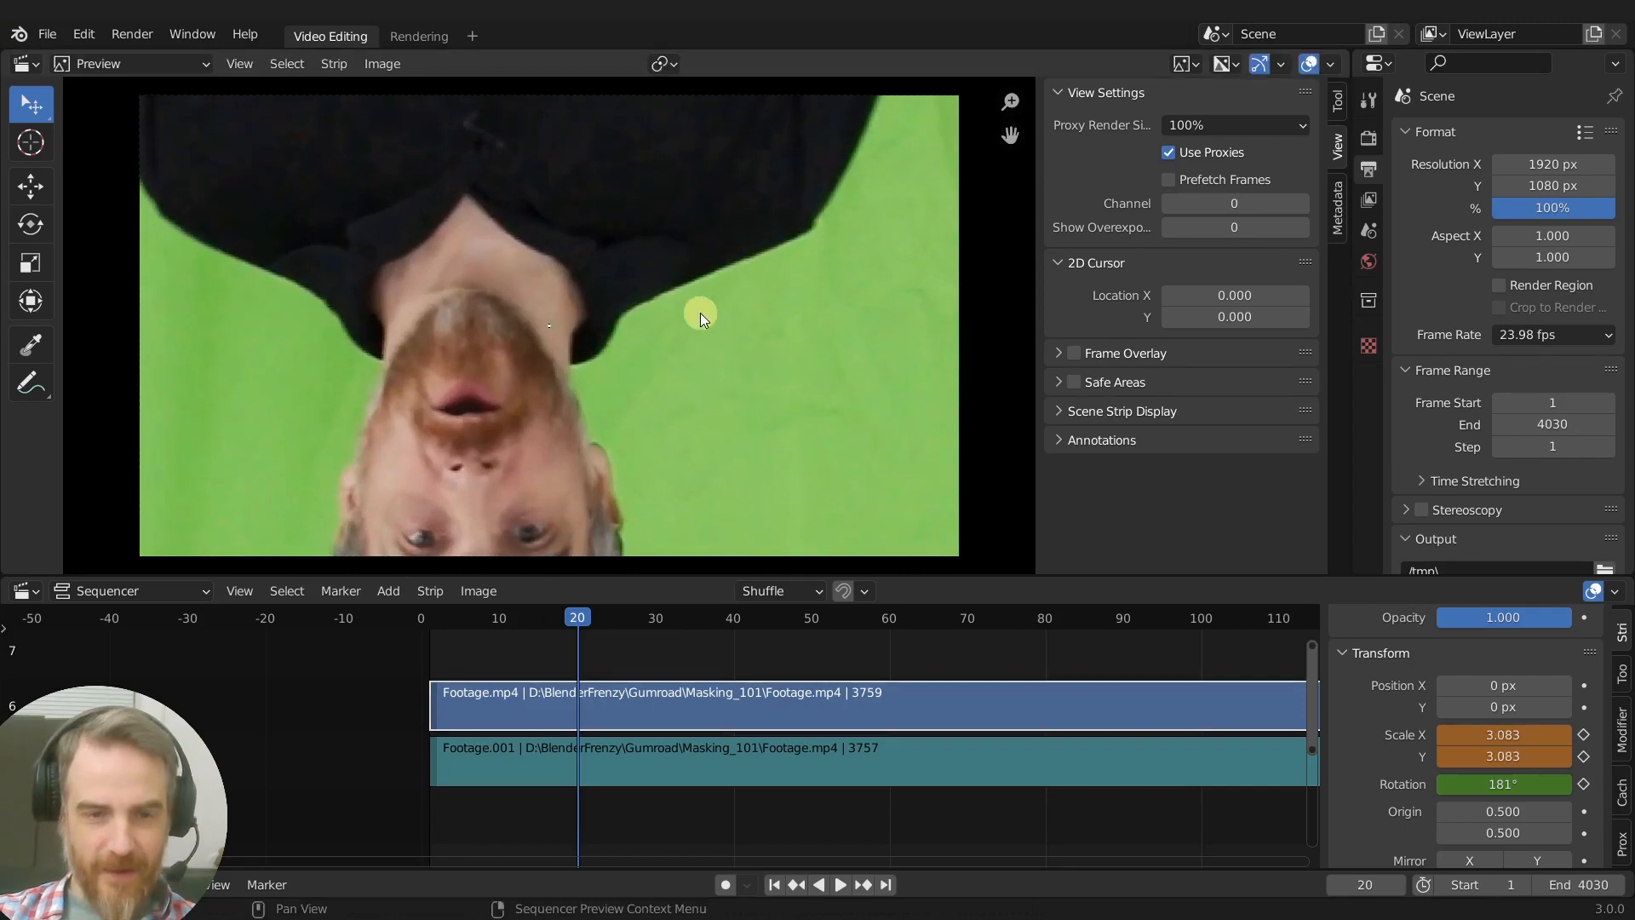
{"action": "key", "text": "r"}
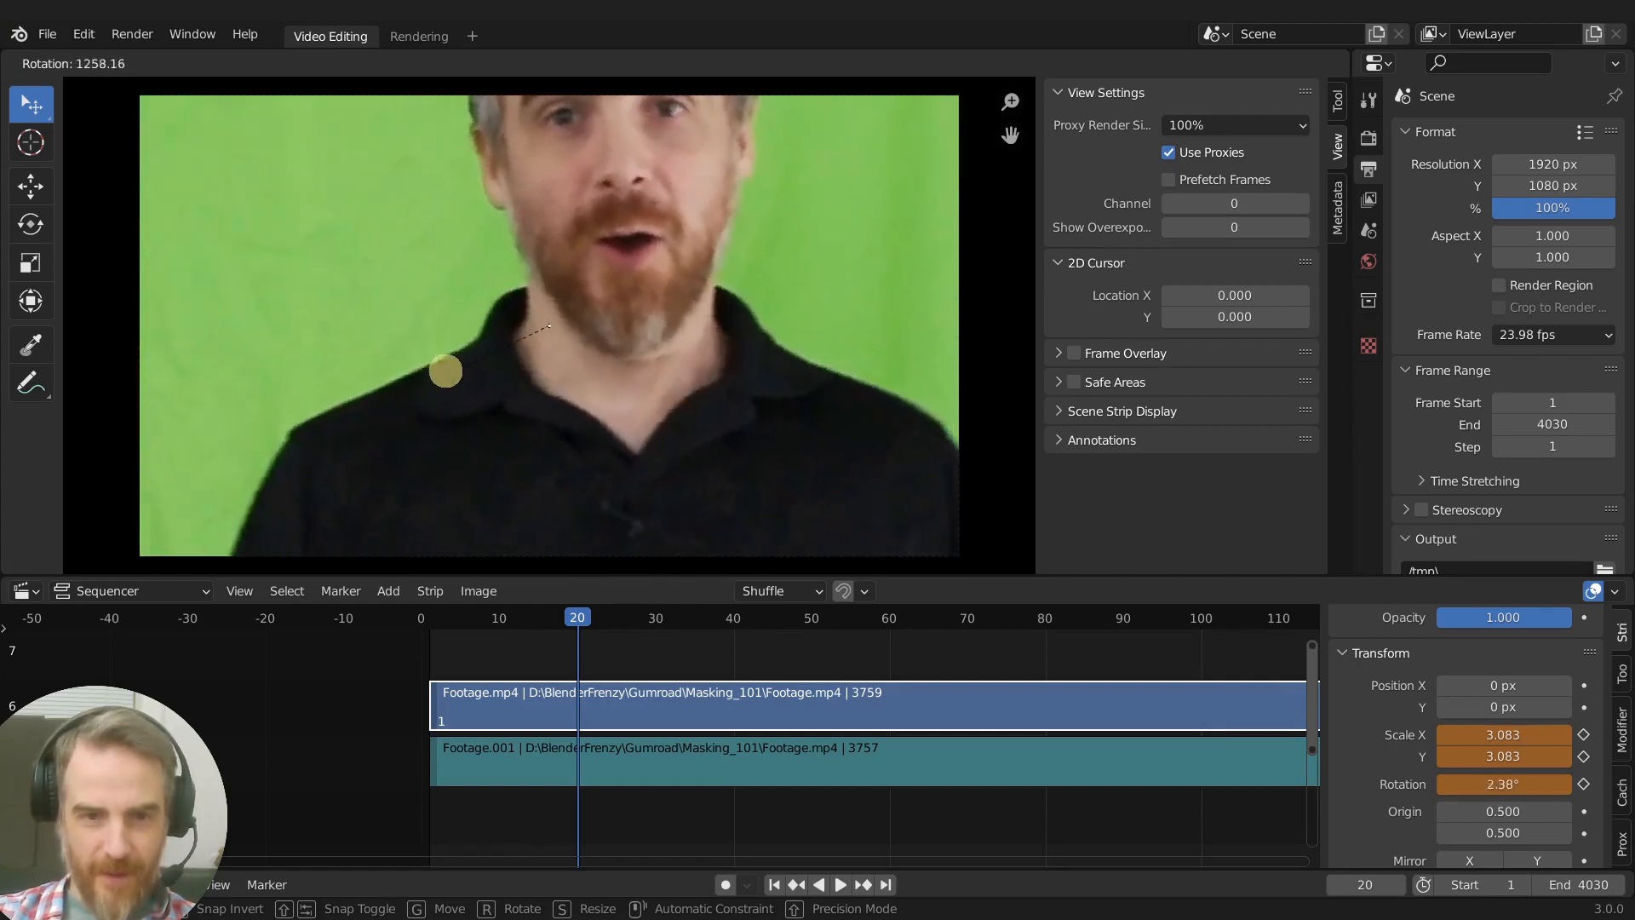
{"action": "left_click", "coordinate": [464, 372]}
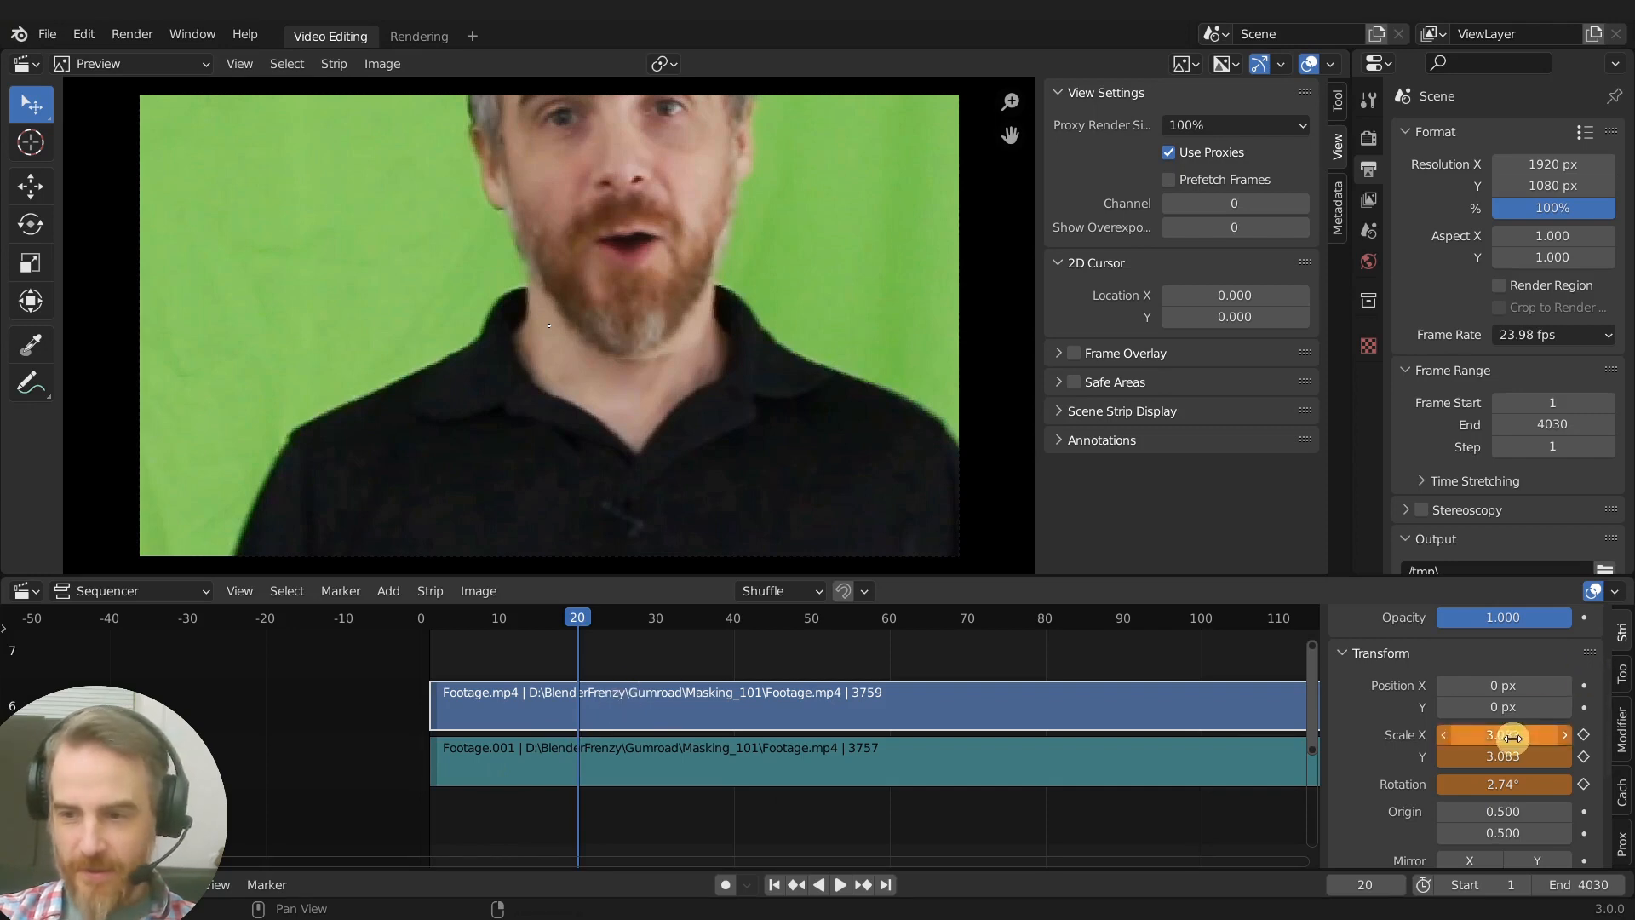
{"action": "key", "text": "i"}
{"action": "key", "text": "i"}
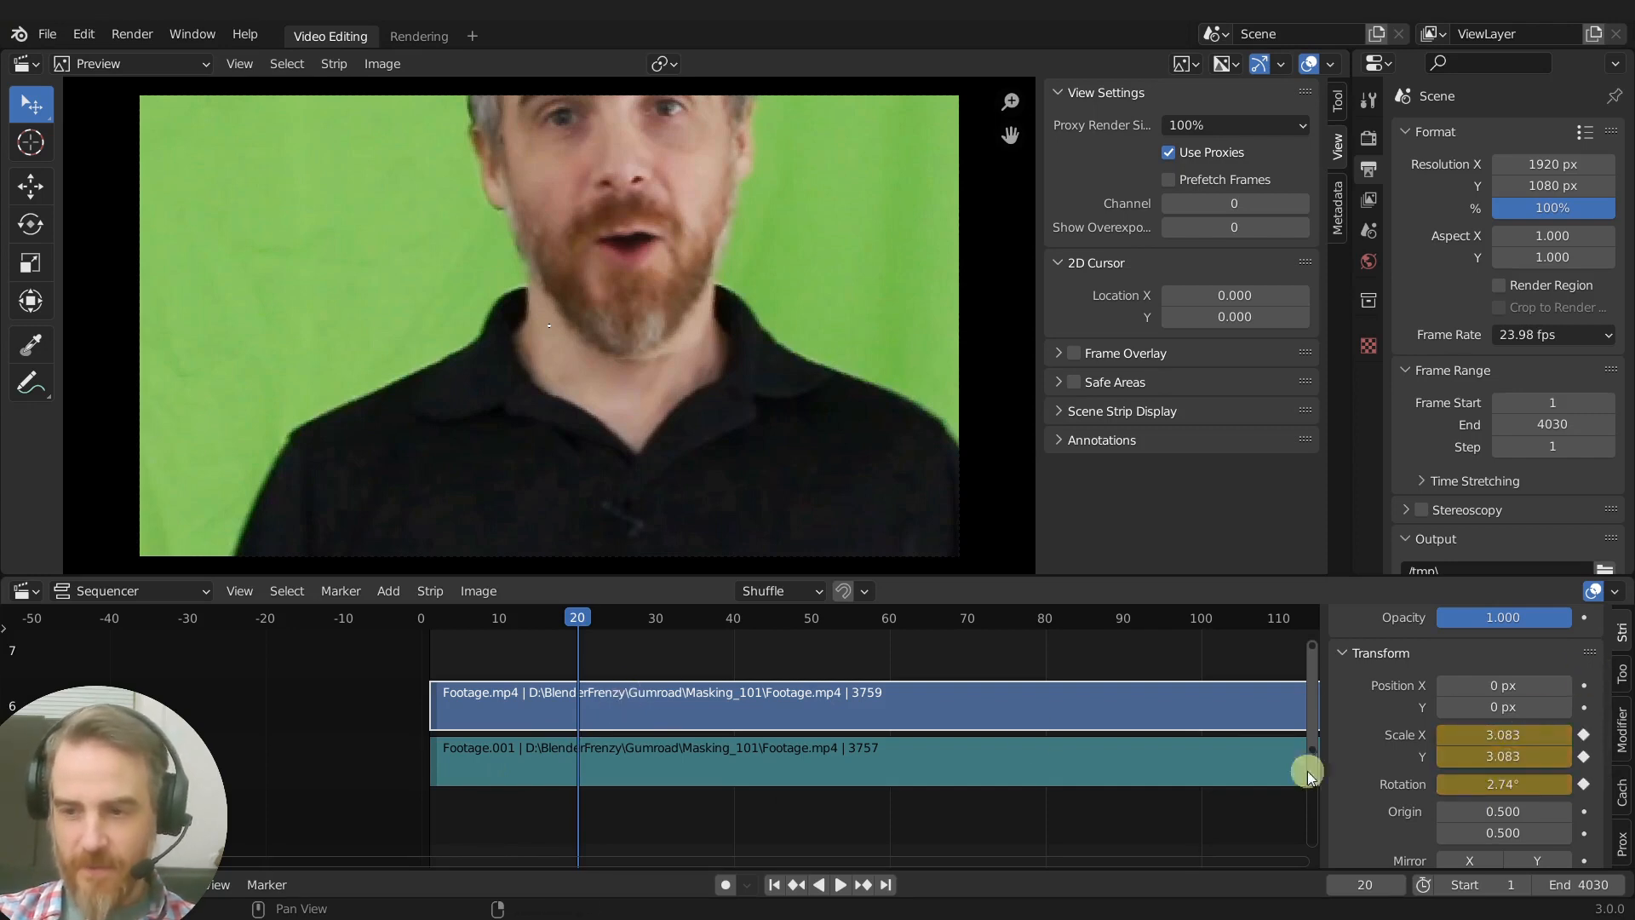
Play the footage's combined scale and rotation animation from frame 1
{"action": "left_click", "coordinate": [774, 884]}
{"action": "key", "text": "space"}
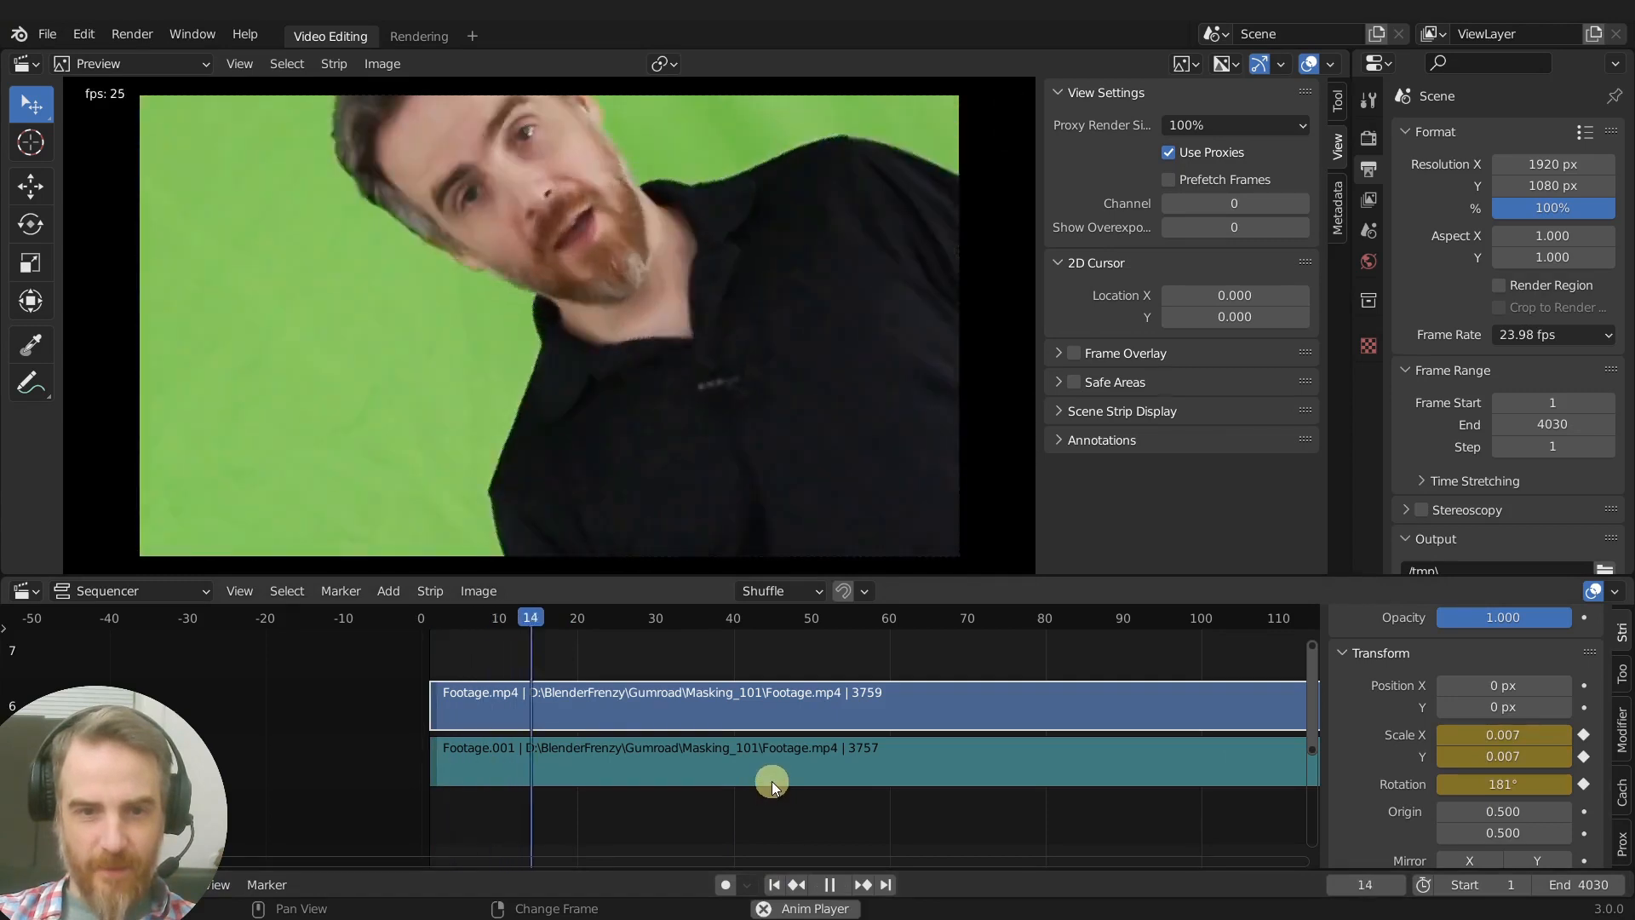
{"action": "key", "text": "space"}
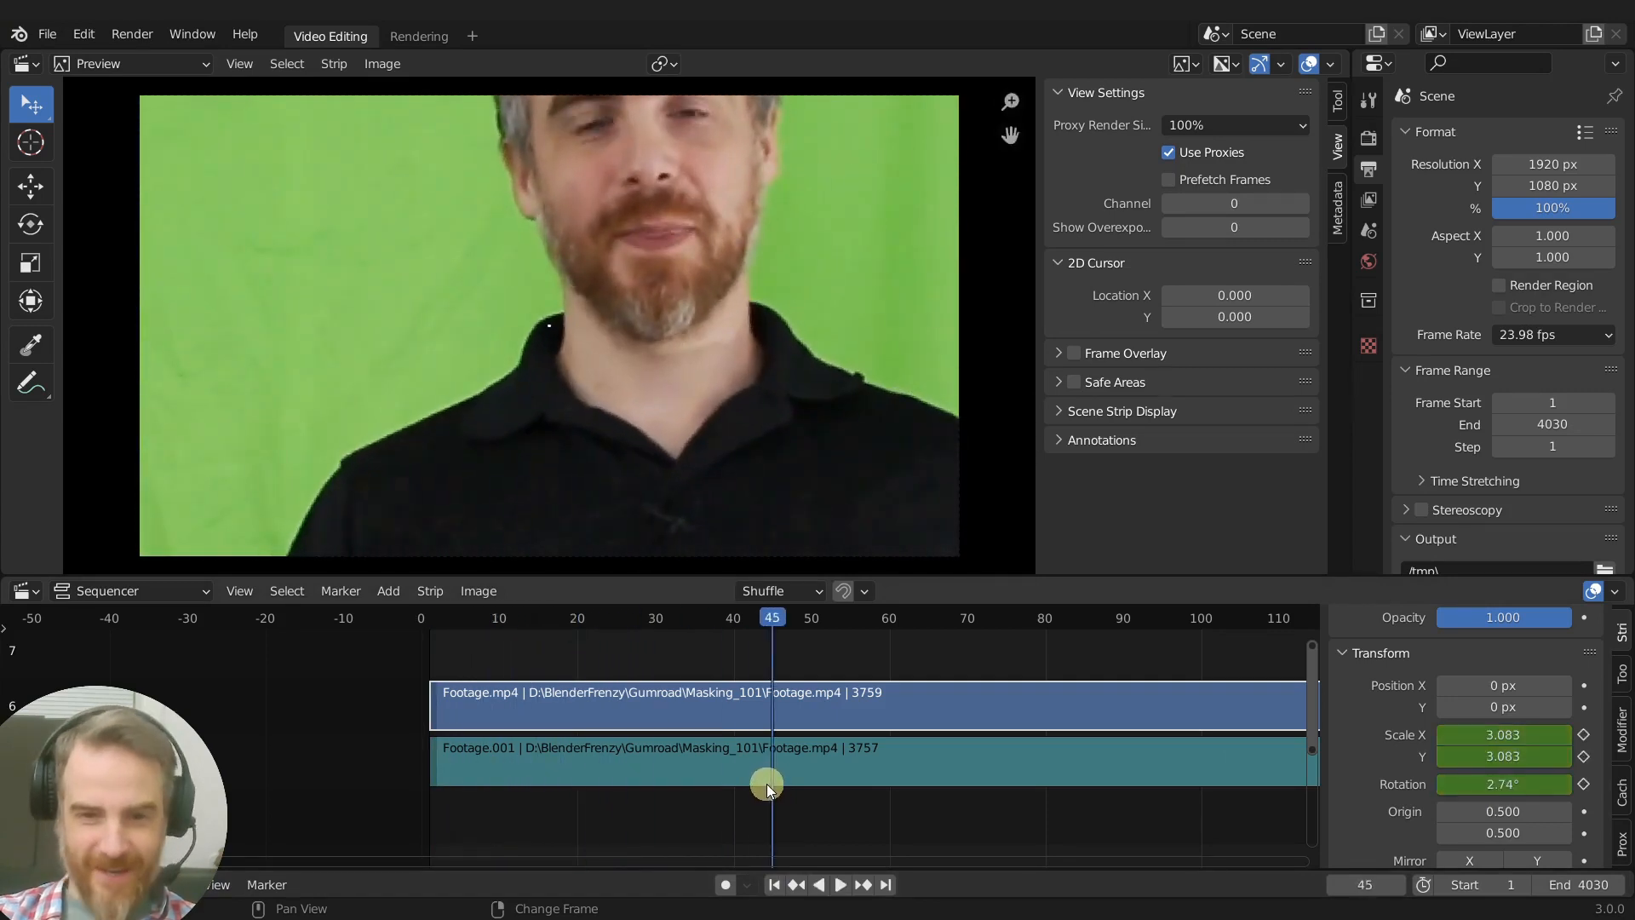
Try moving the unkeyframed footage to about X -149 px, Y -470 px at frame 20 to bring the whole face into view
{"action": "key", "text": "g"}
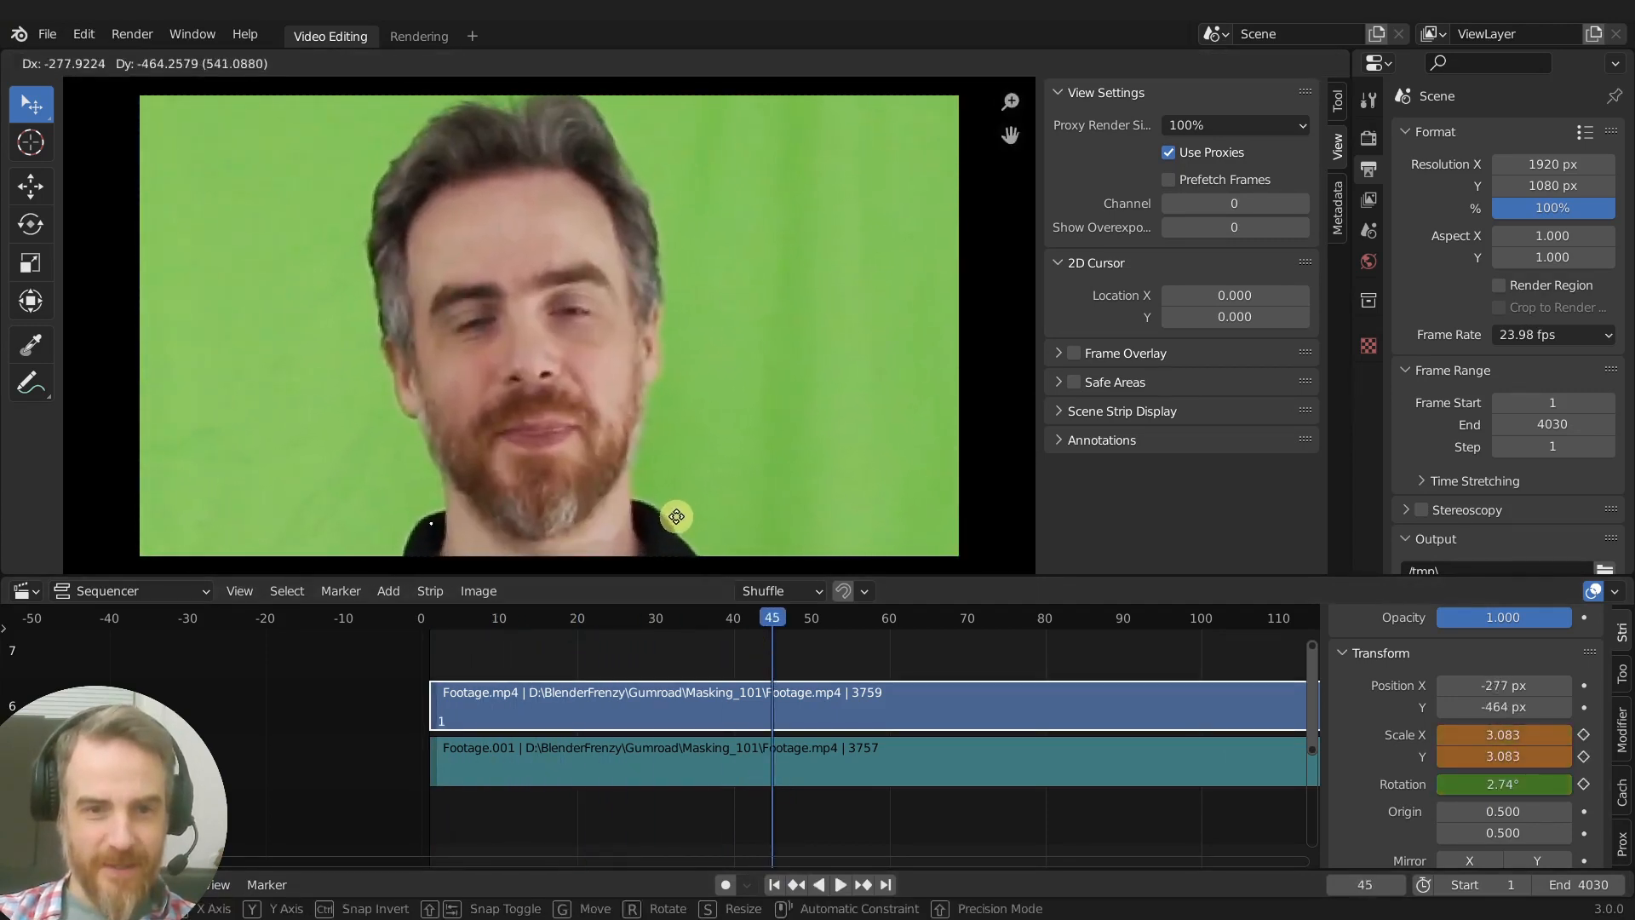
{"action": "left_click", "coordinate": [684, 515]}
{"action": "left_click_drag", "start_coordinate": [669, 618], "coordinate": [578, 610]}
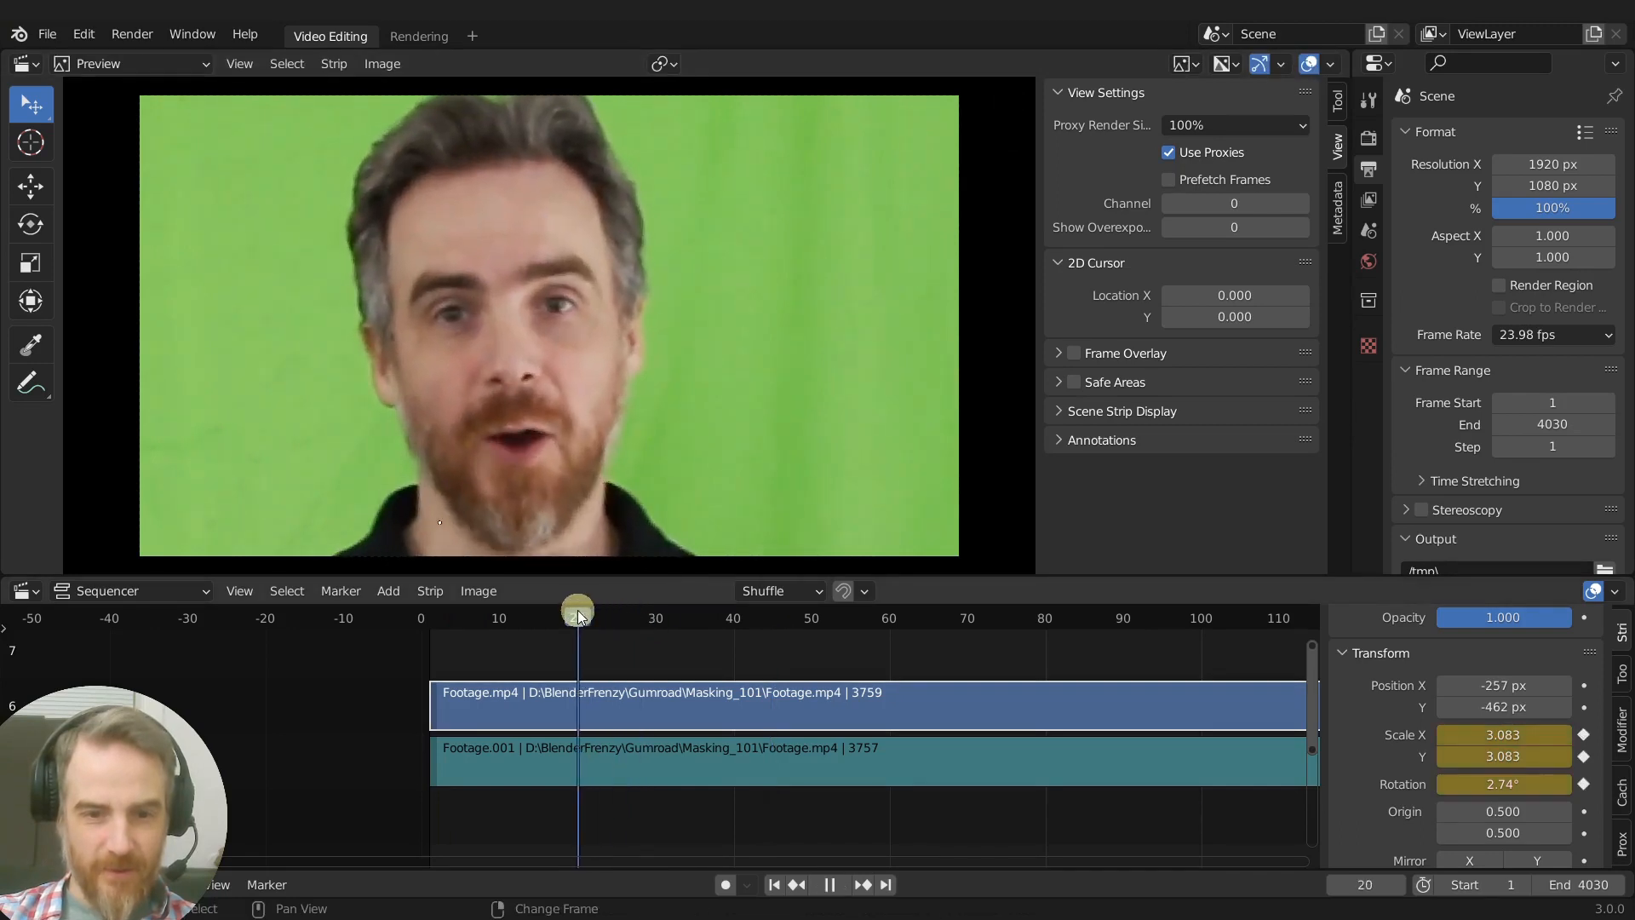
{"action": "key", "text": "g"}
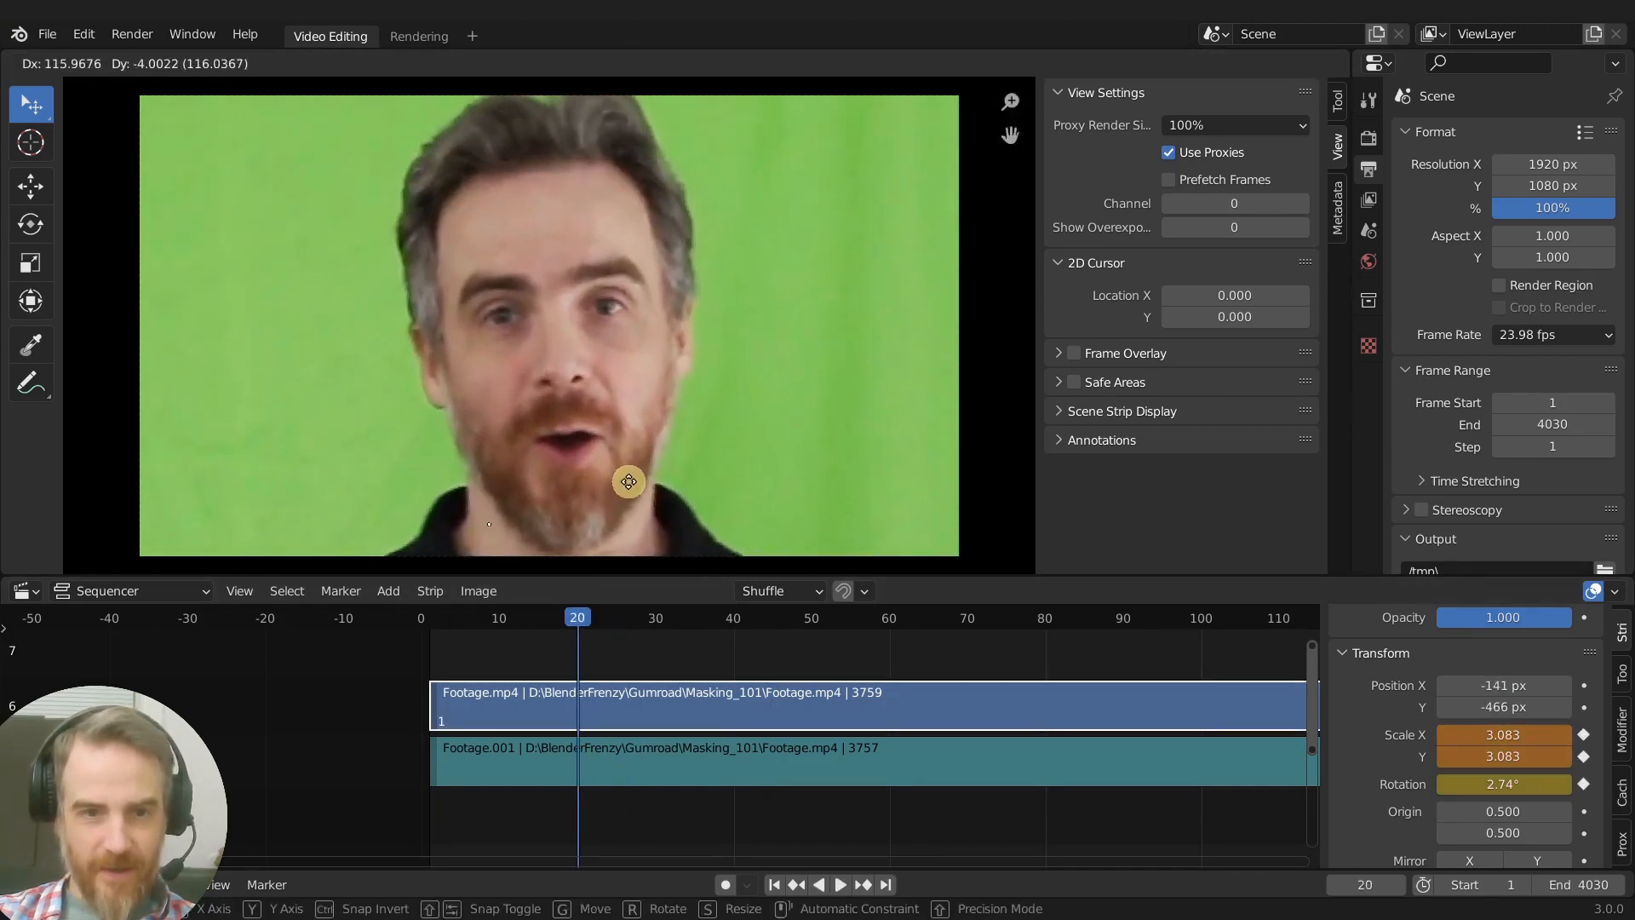
{"action": "left_click", "coordinate": [622, 476]}
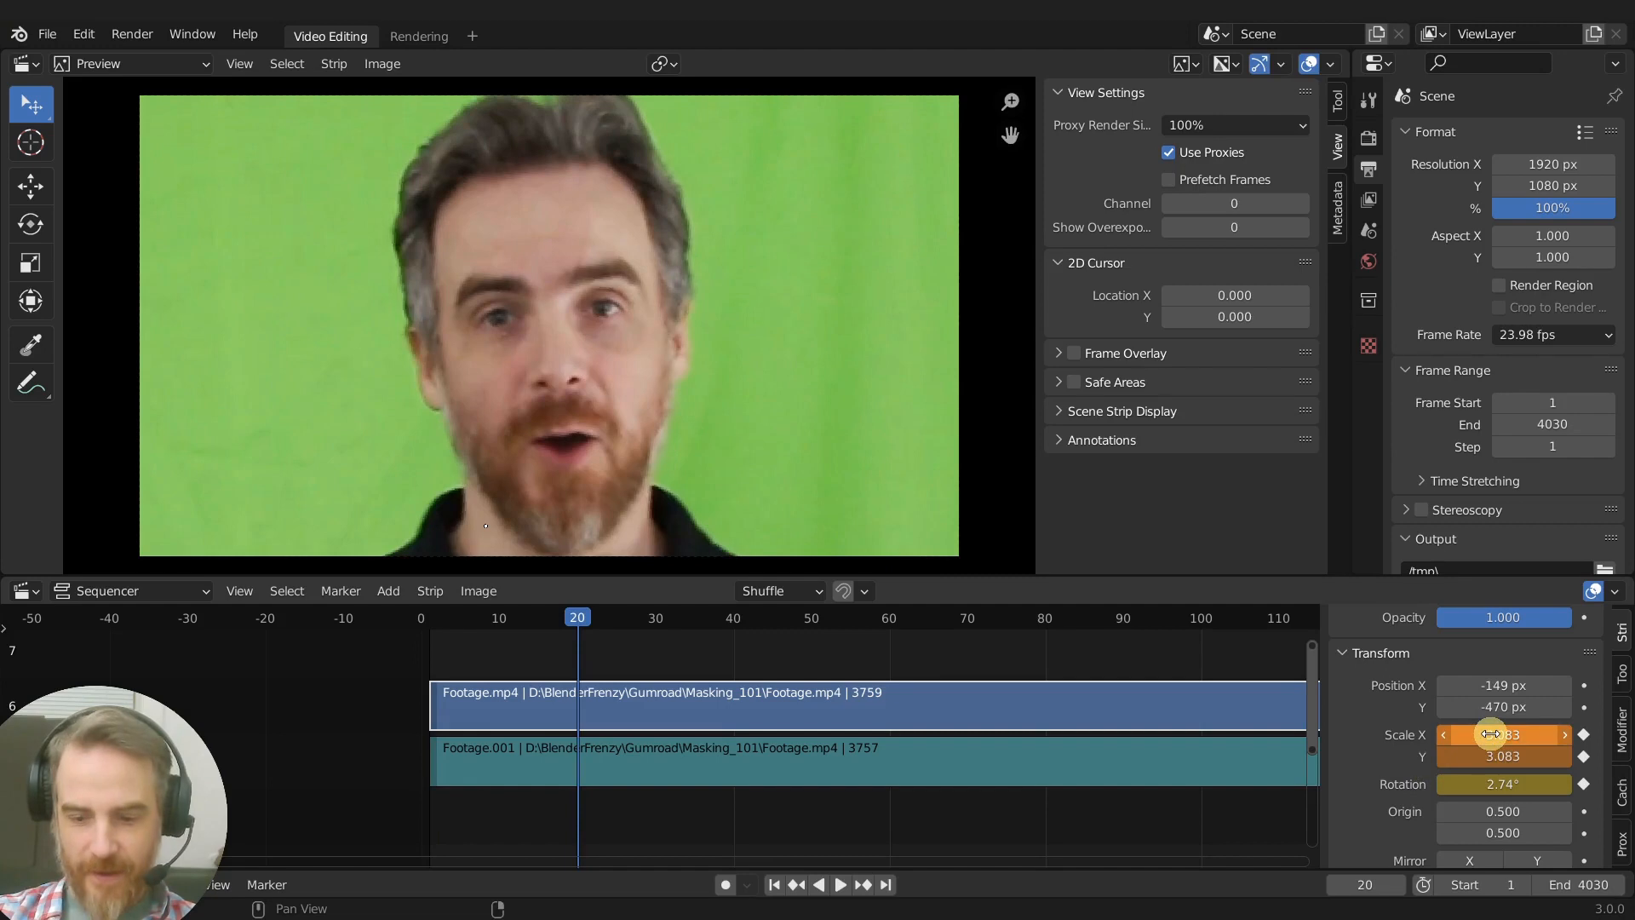
Play the animation from frame 1 to check how the footage moves without position keyframes
{"action": "left_click", "coordinate": [776, 885]}
{"action": "key", "text": "space"}
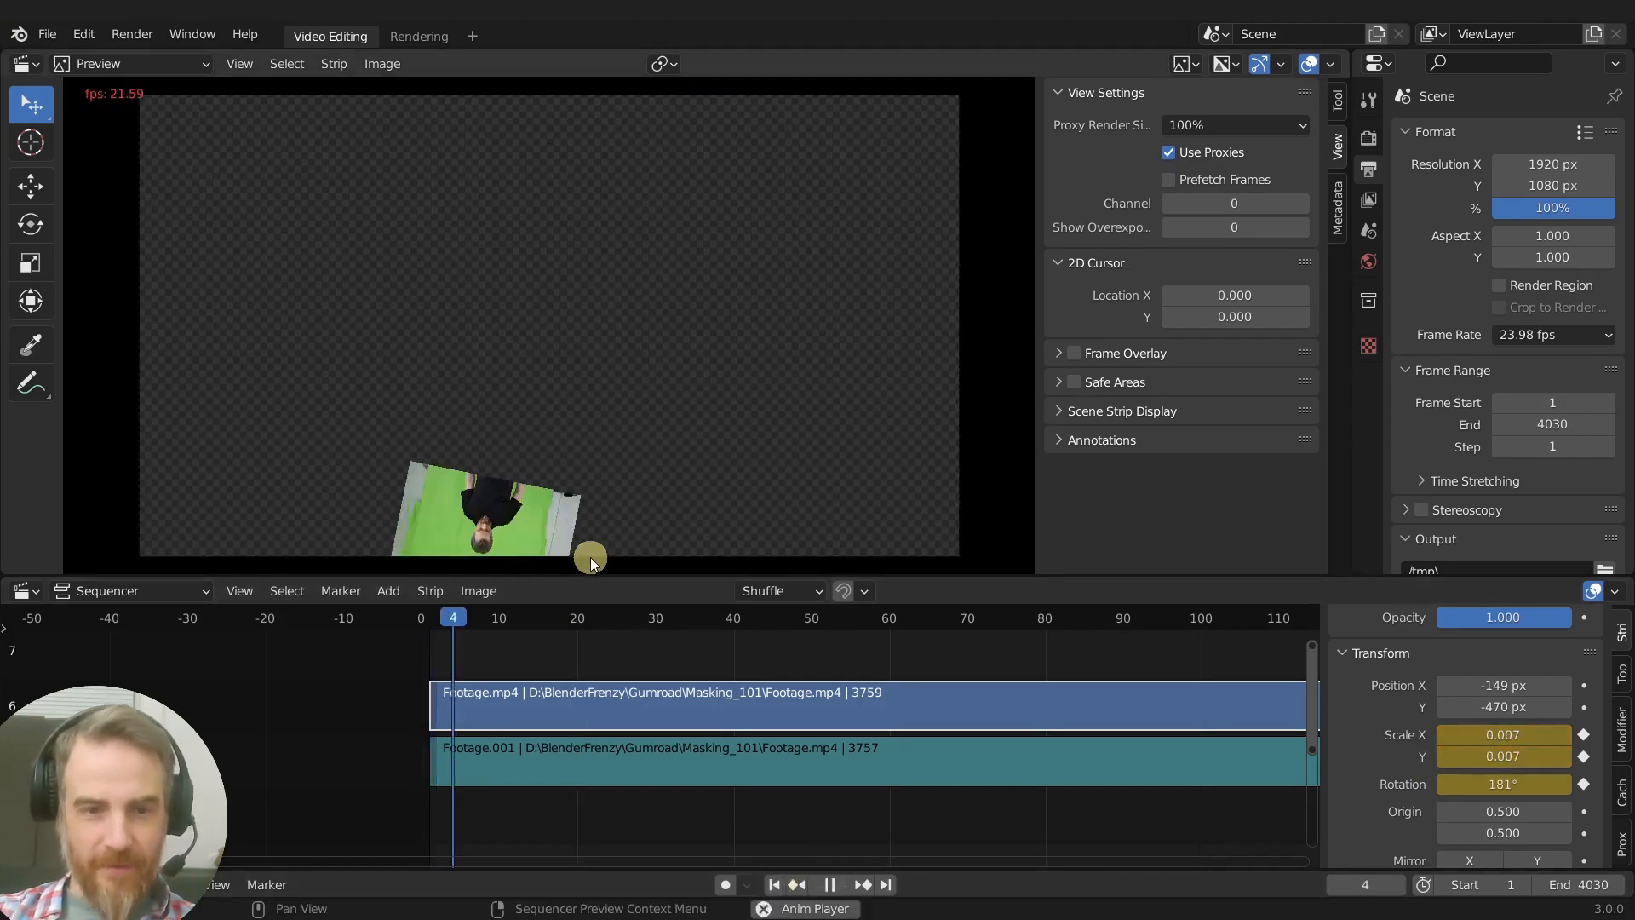
{"action": "key", "text": "space"}
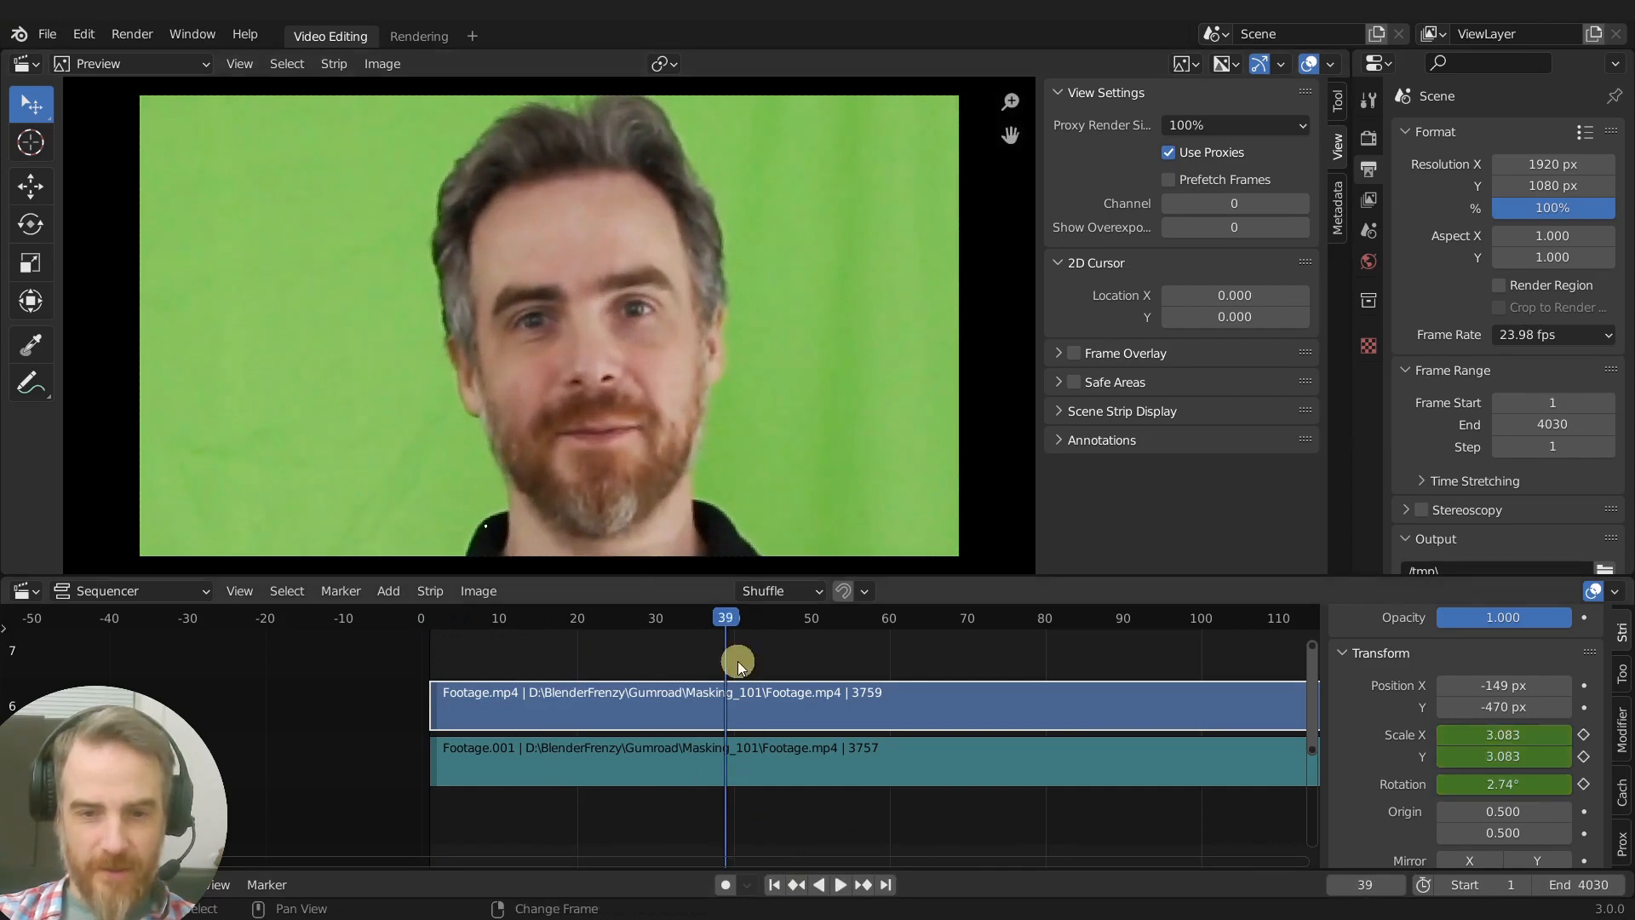
On frame 1, reset the footage's Position X and Y to 0 px and keyframe them
{"action": "left_click", "coordinate": [774, 886]}
{"action": "key", "text": "BackSpace"}
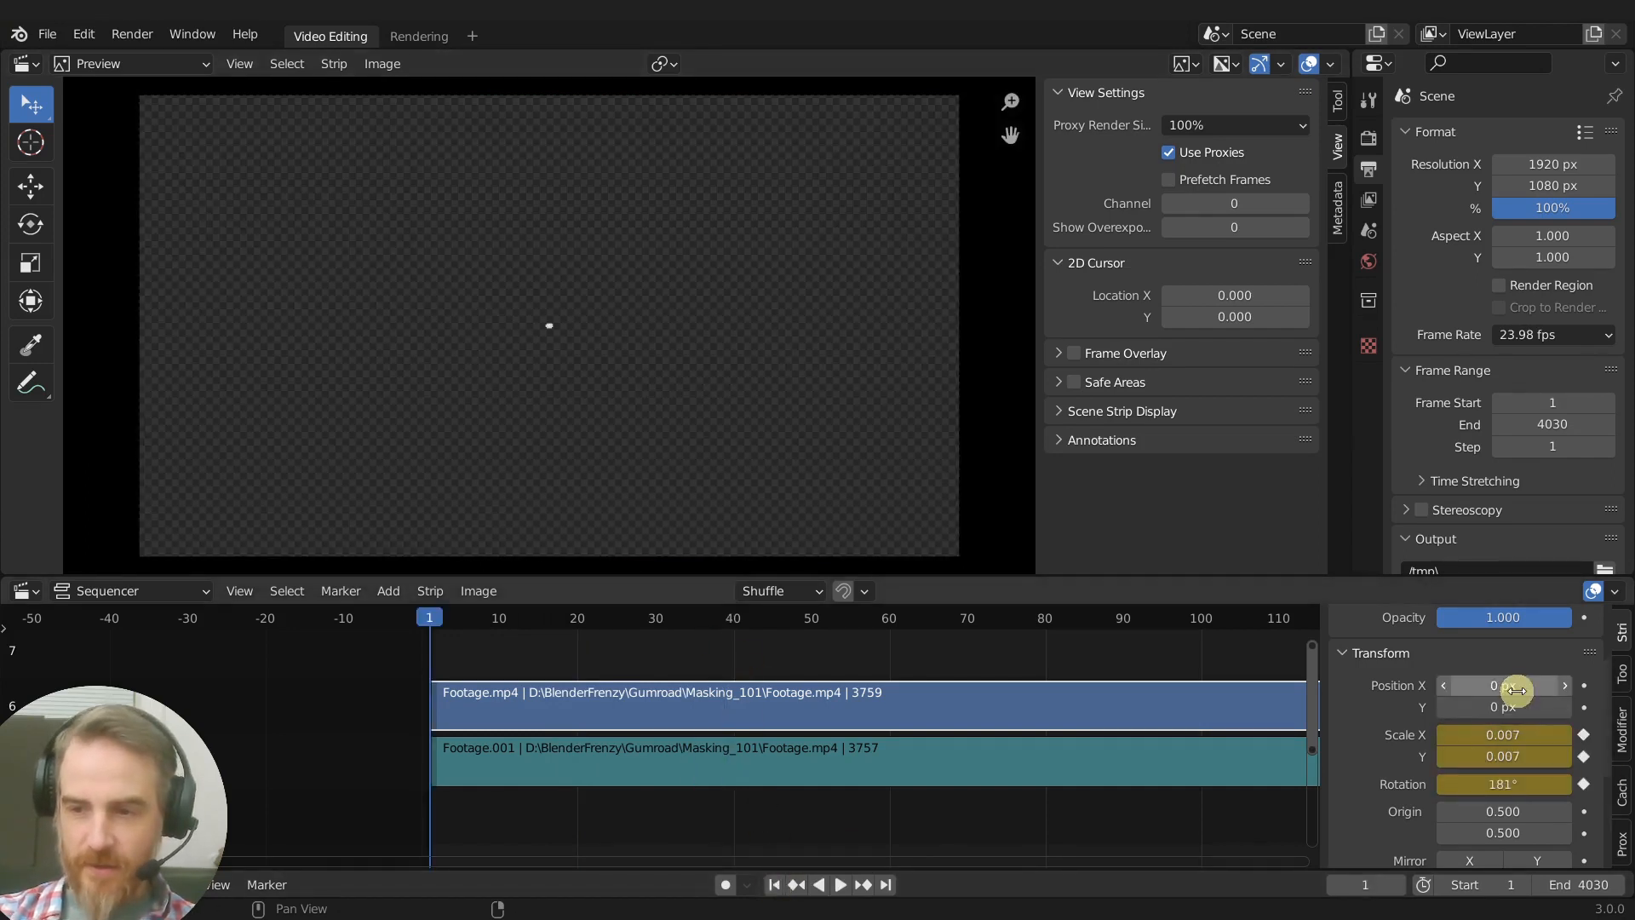
{"action": "key", "text": "i"}
{"action": "key", "text": "i"}
At frame 20, move the footage to about X -159 px, Y -478 px and keyframe its position and scale
{"action": "left_click", "coordinate": [577, 620]}
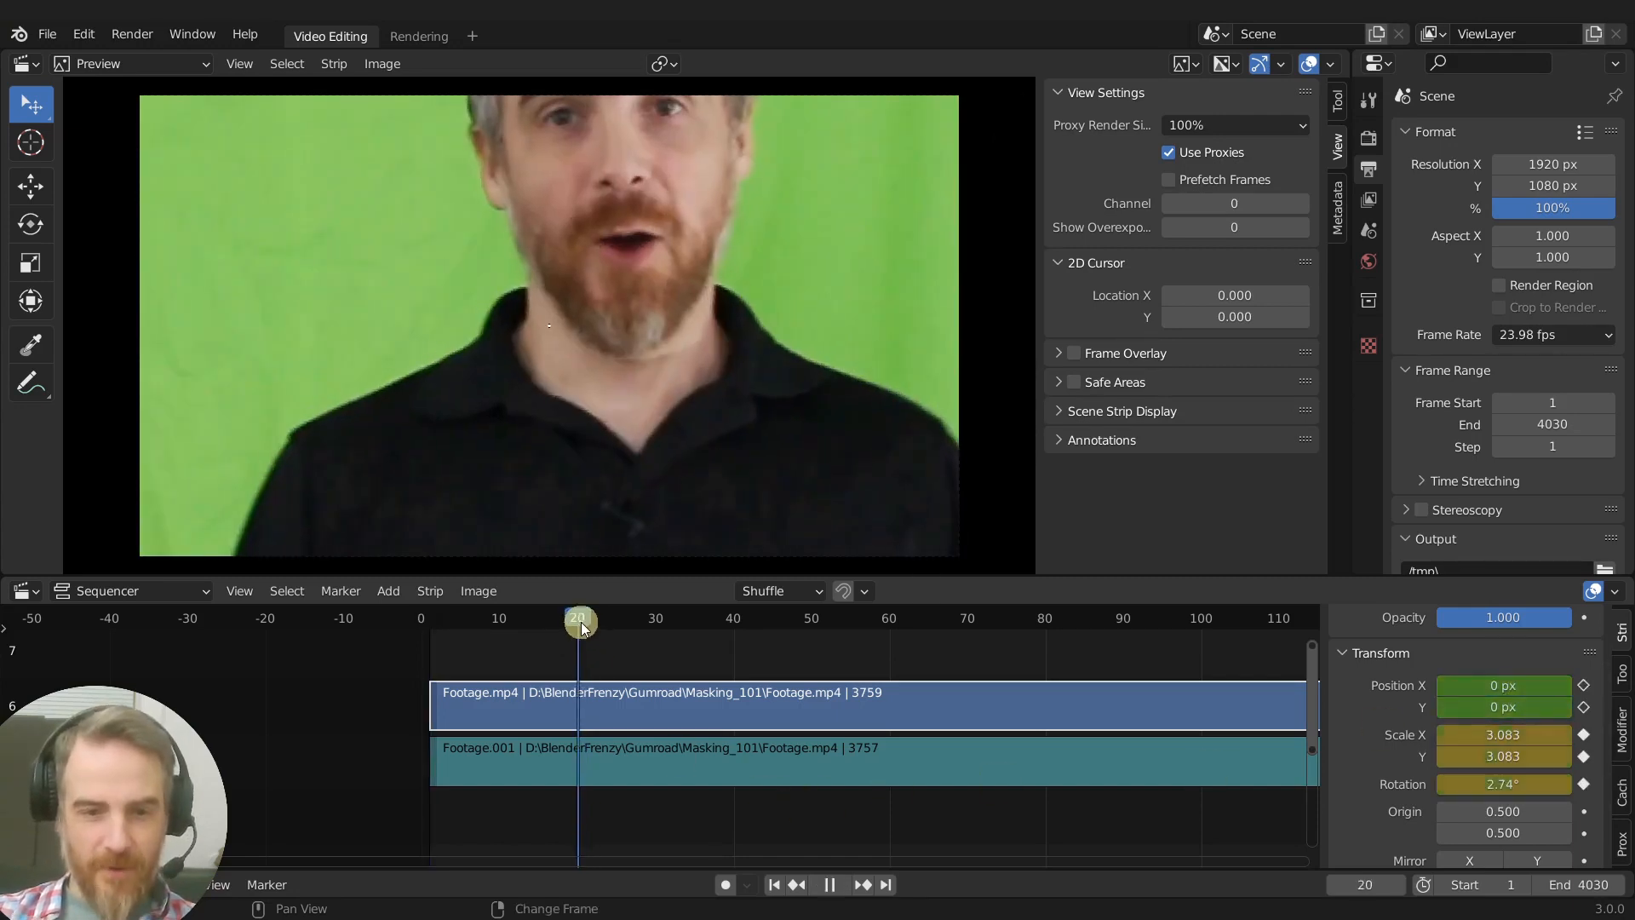
{"action": "left_click_drag", "start_coordinate": [796, 205], "coordinate": [733, 412]}
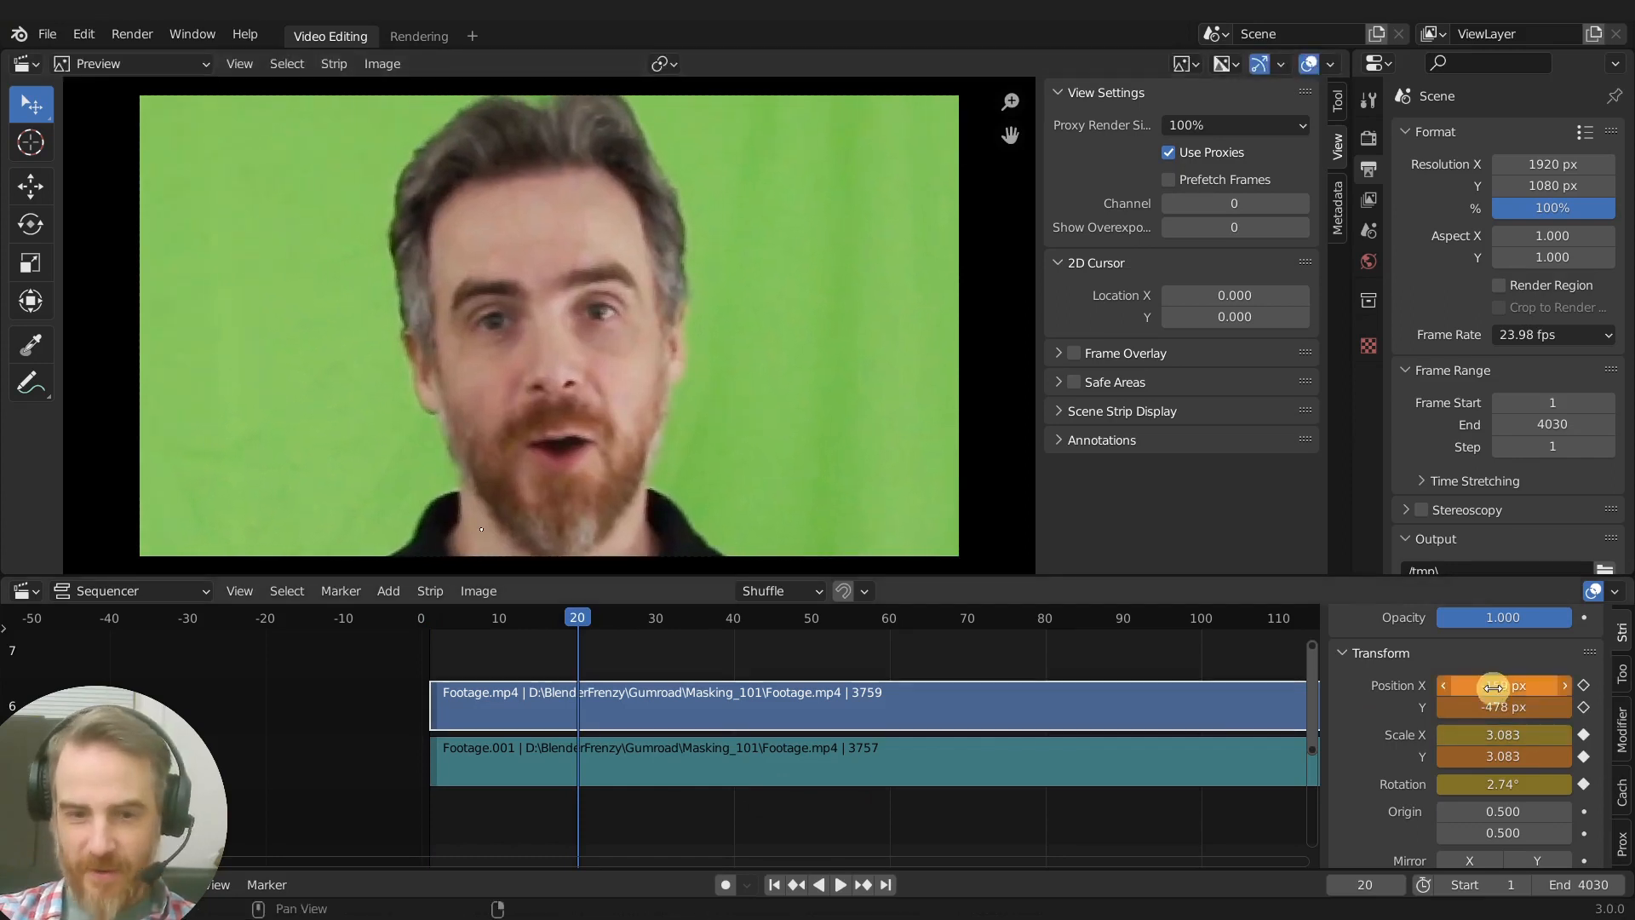
{"action": "key", "text": "i"}
{"action": "key", "text": "i"}
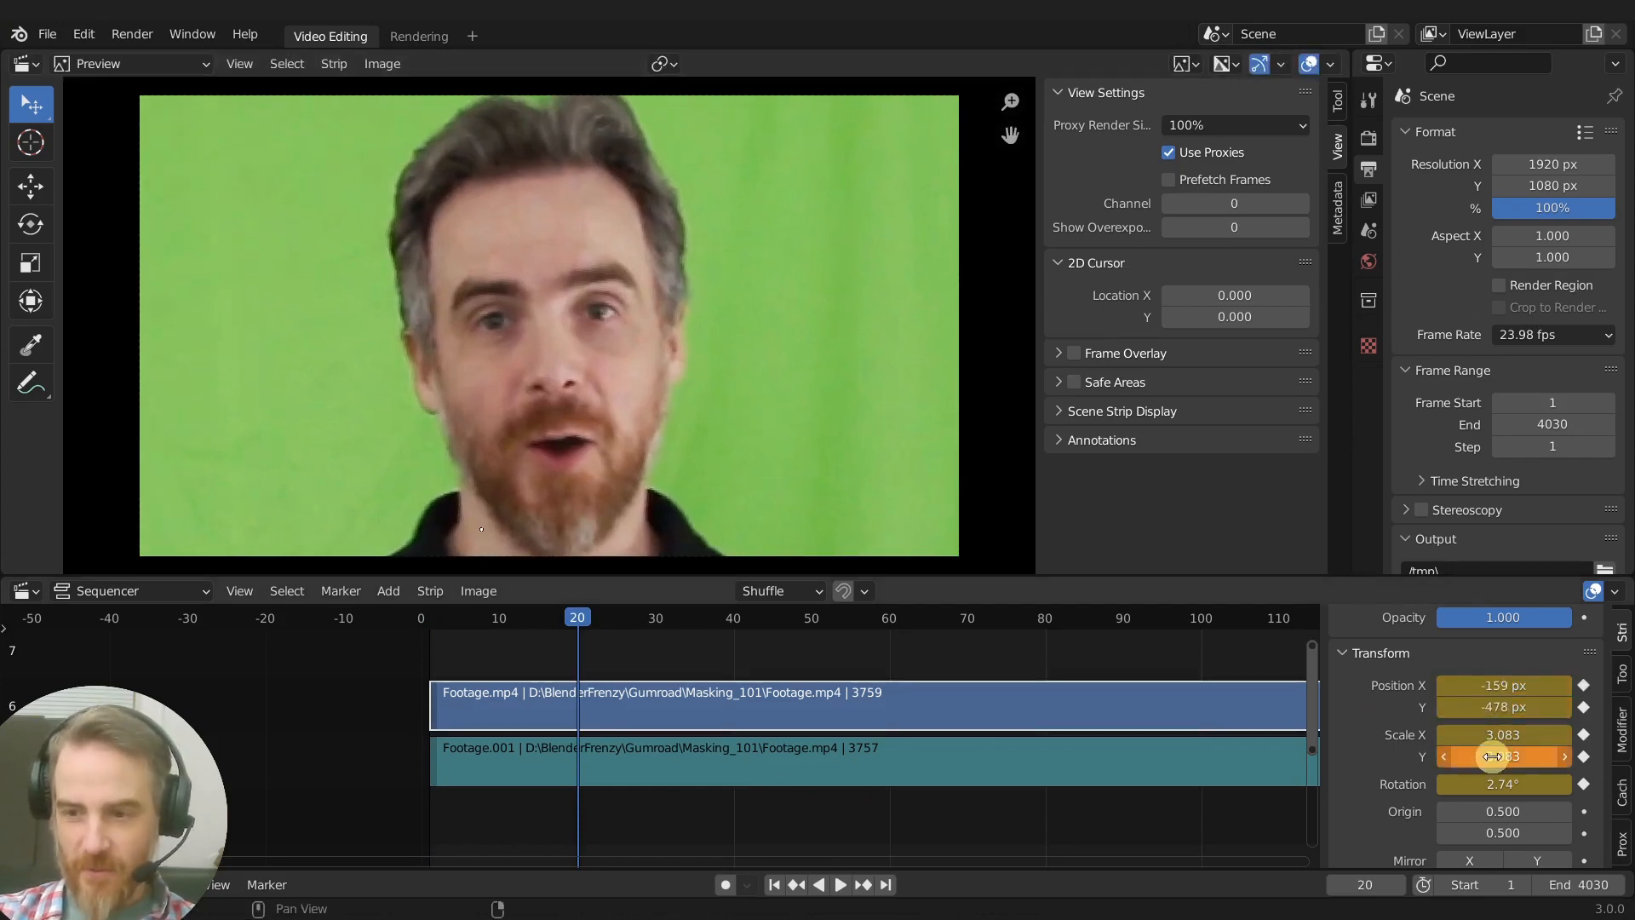
{"action": "key", "text": "i"}
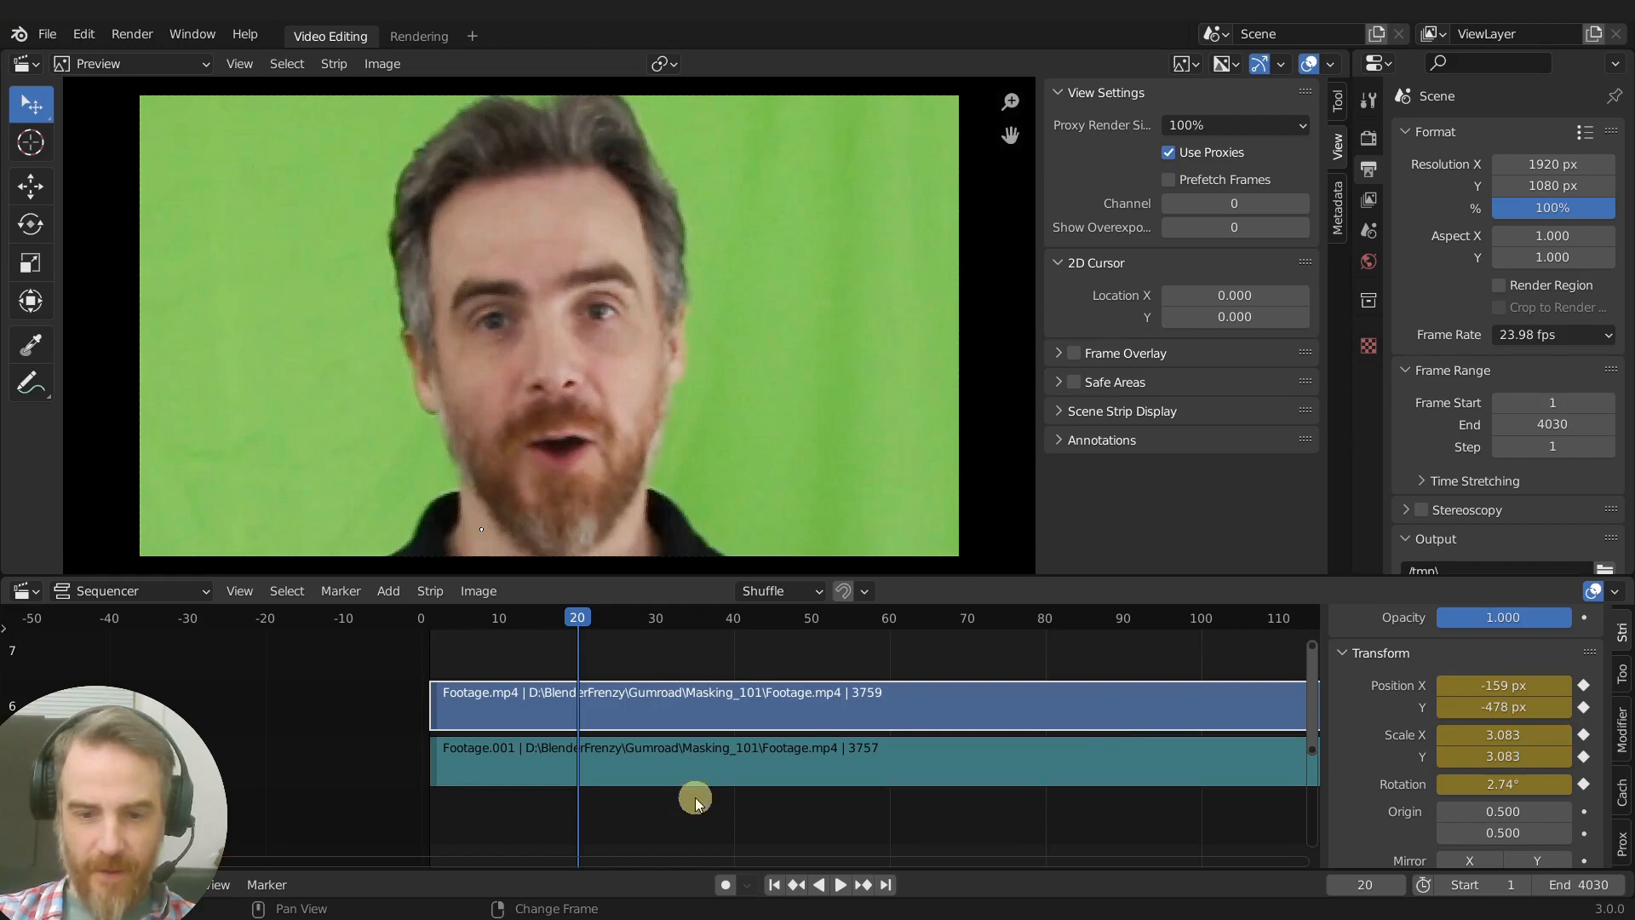
Play the full position, scale and rotation animation from frame 1
{"action": "left_click", "coordinate": [775, 885]}
{"action": "key", "text": "space"}
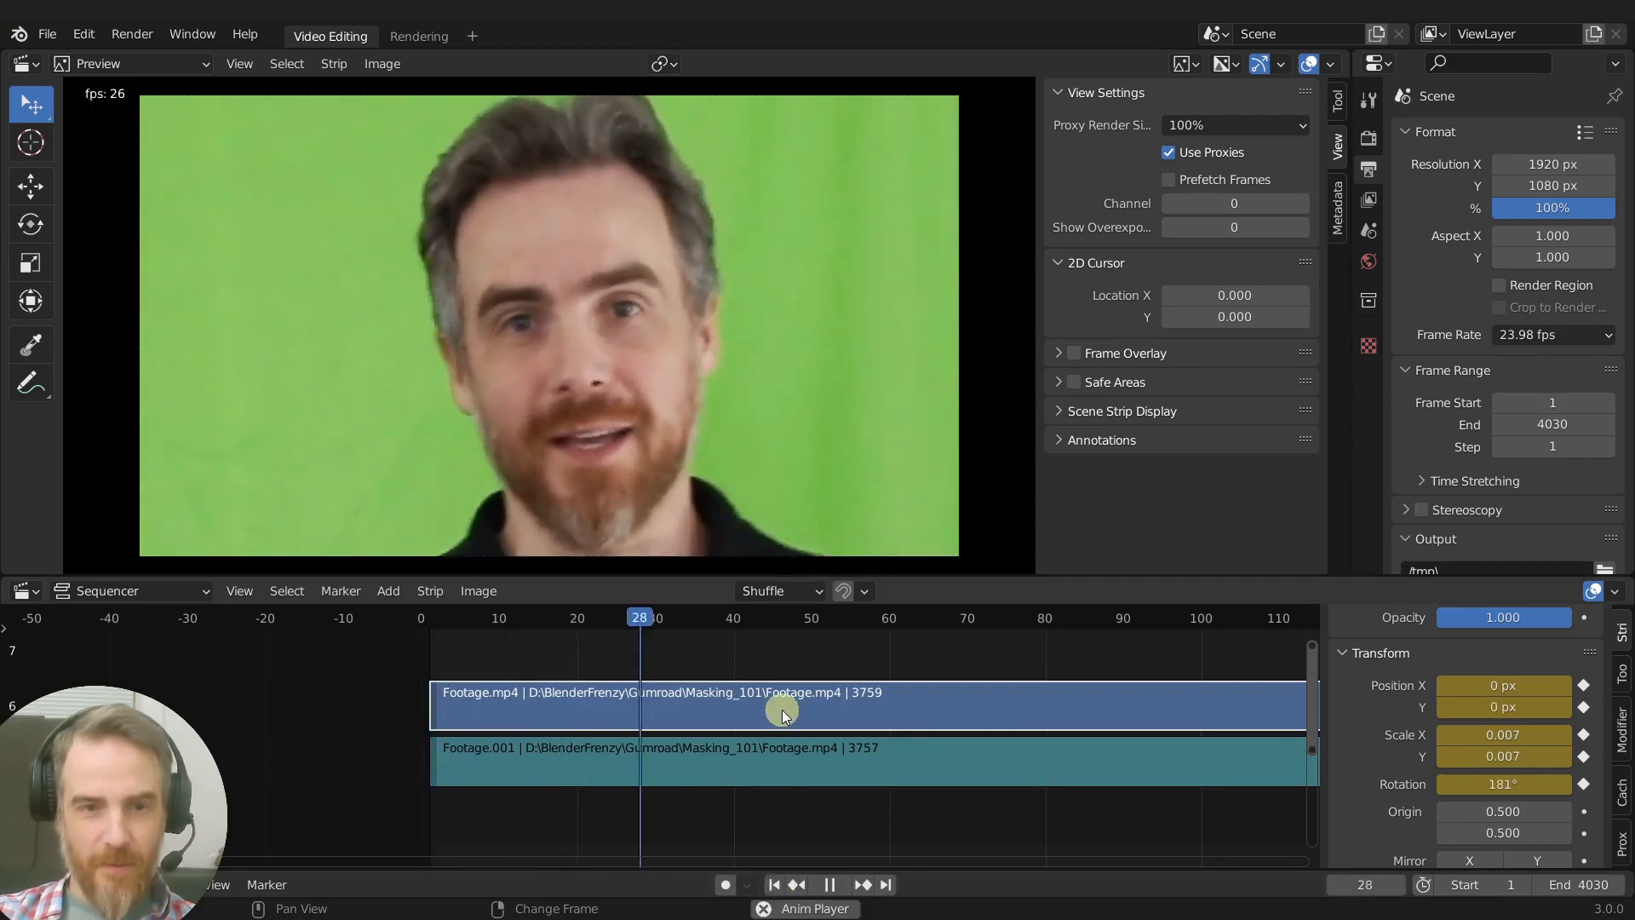
{"action": "key", "text": "space"}
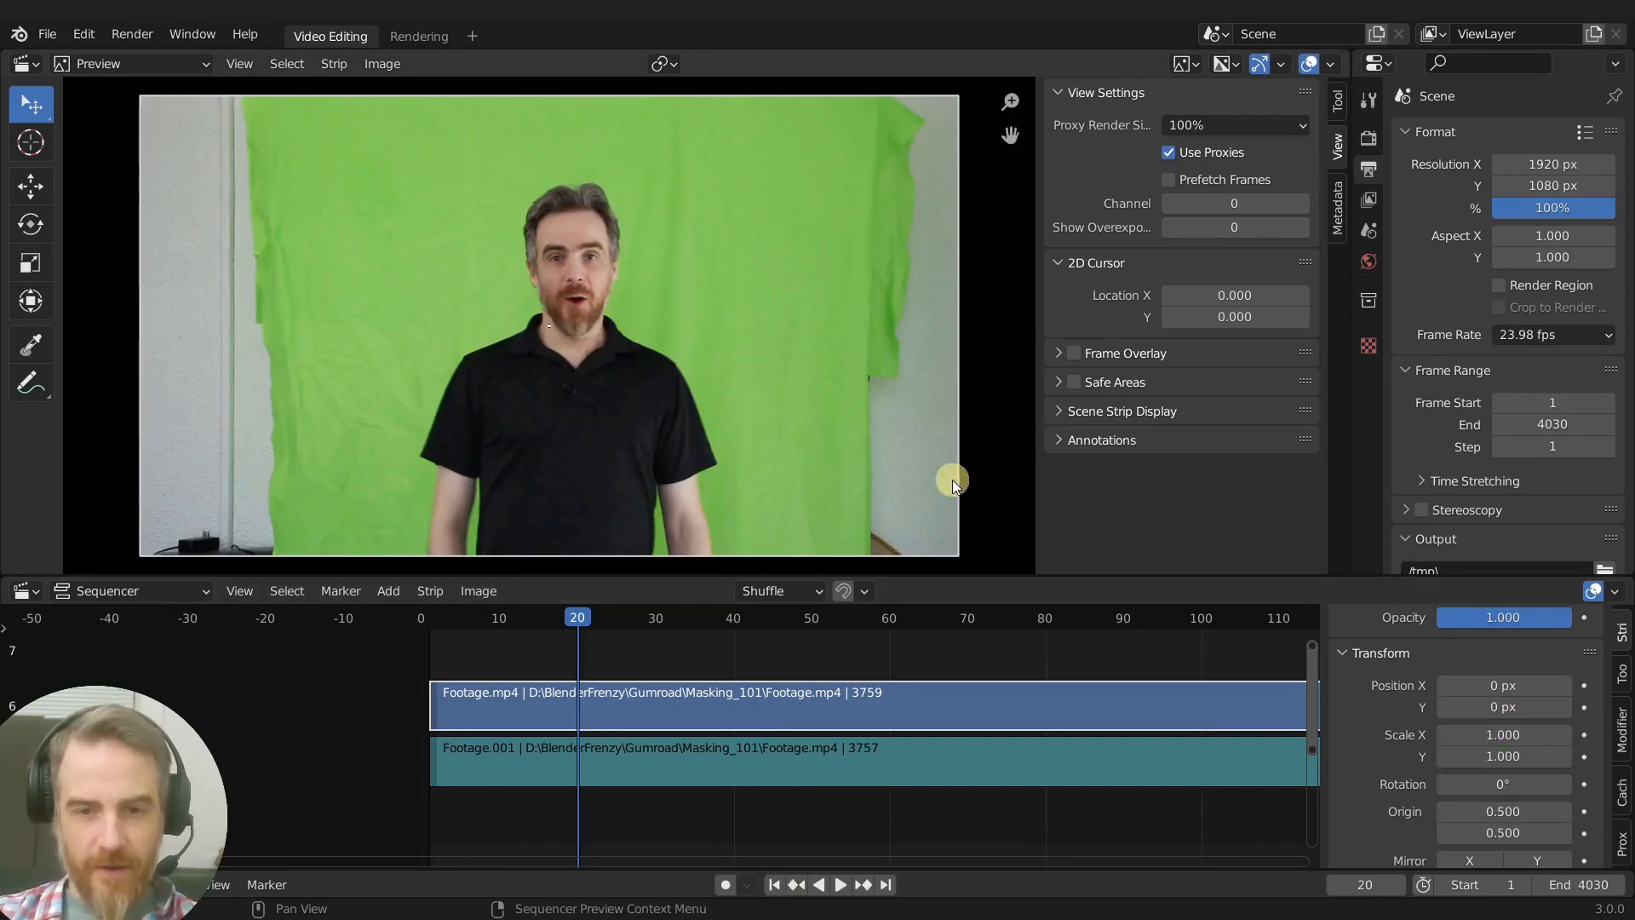
On frame 1, keyframe the footage's Position X and Y at 0 px and Scale X and Y at 1.000
{"action": "key", "text": "shift+Left"}
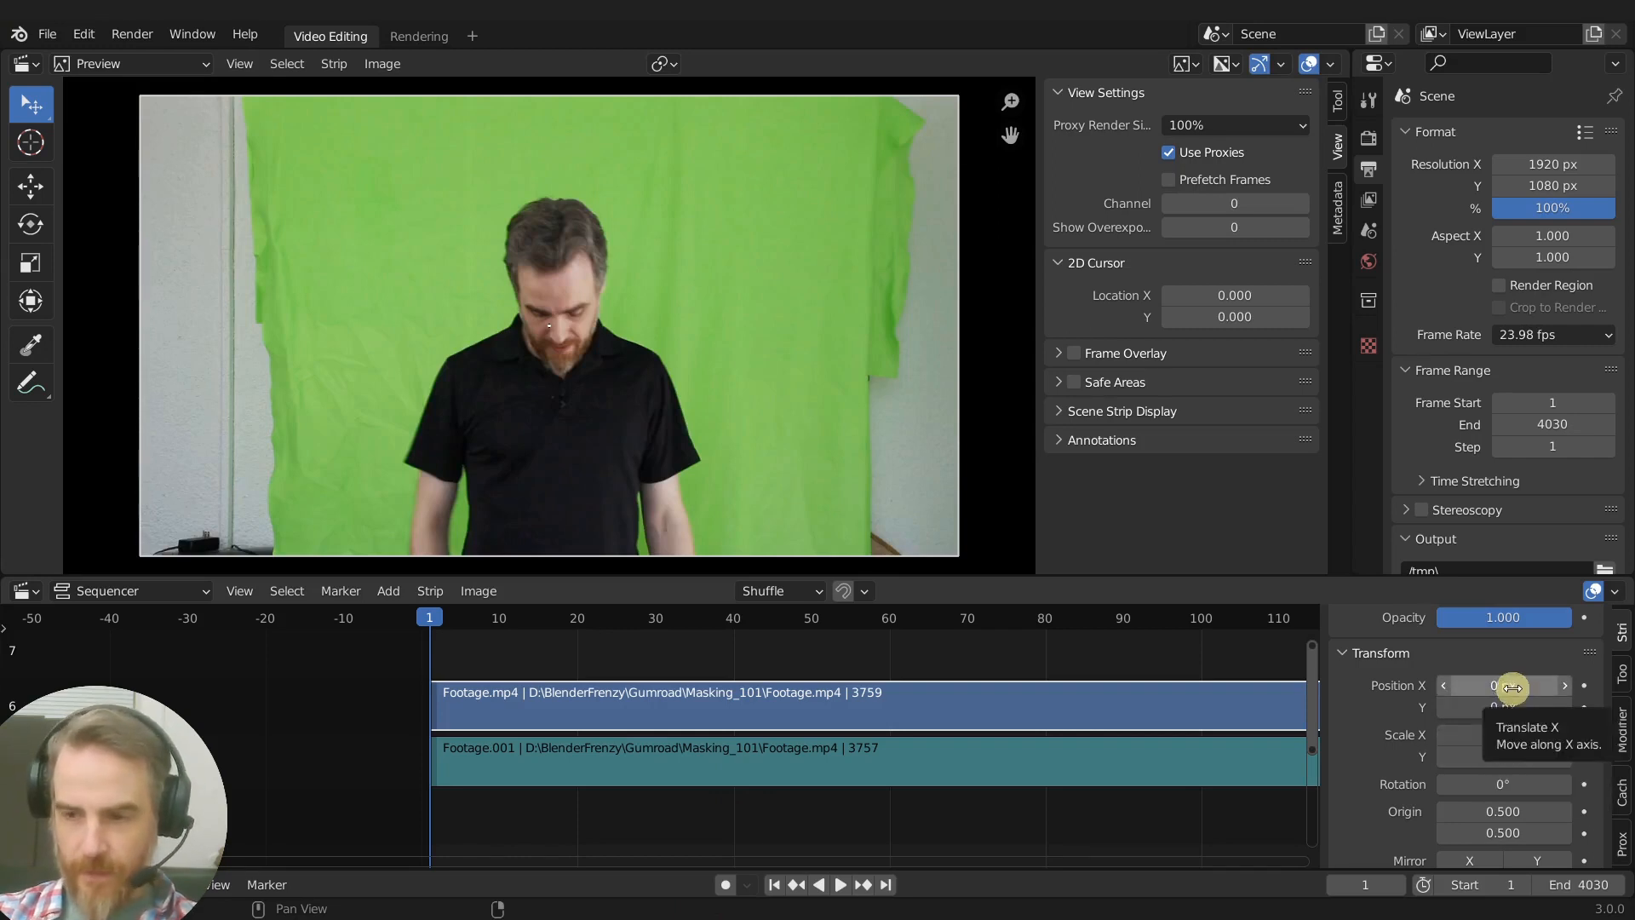
{"action": "key", "text": "i"}
{"action": "key", "text": "i"}
{"action": "key", "text": "i"}
{"action": "key", "text": "i"}
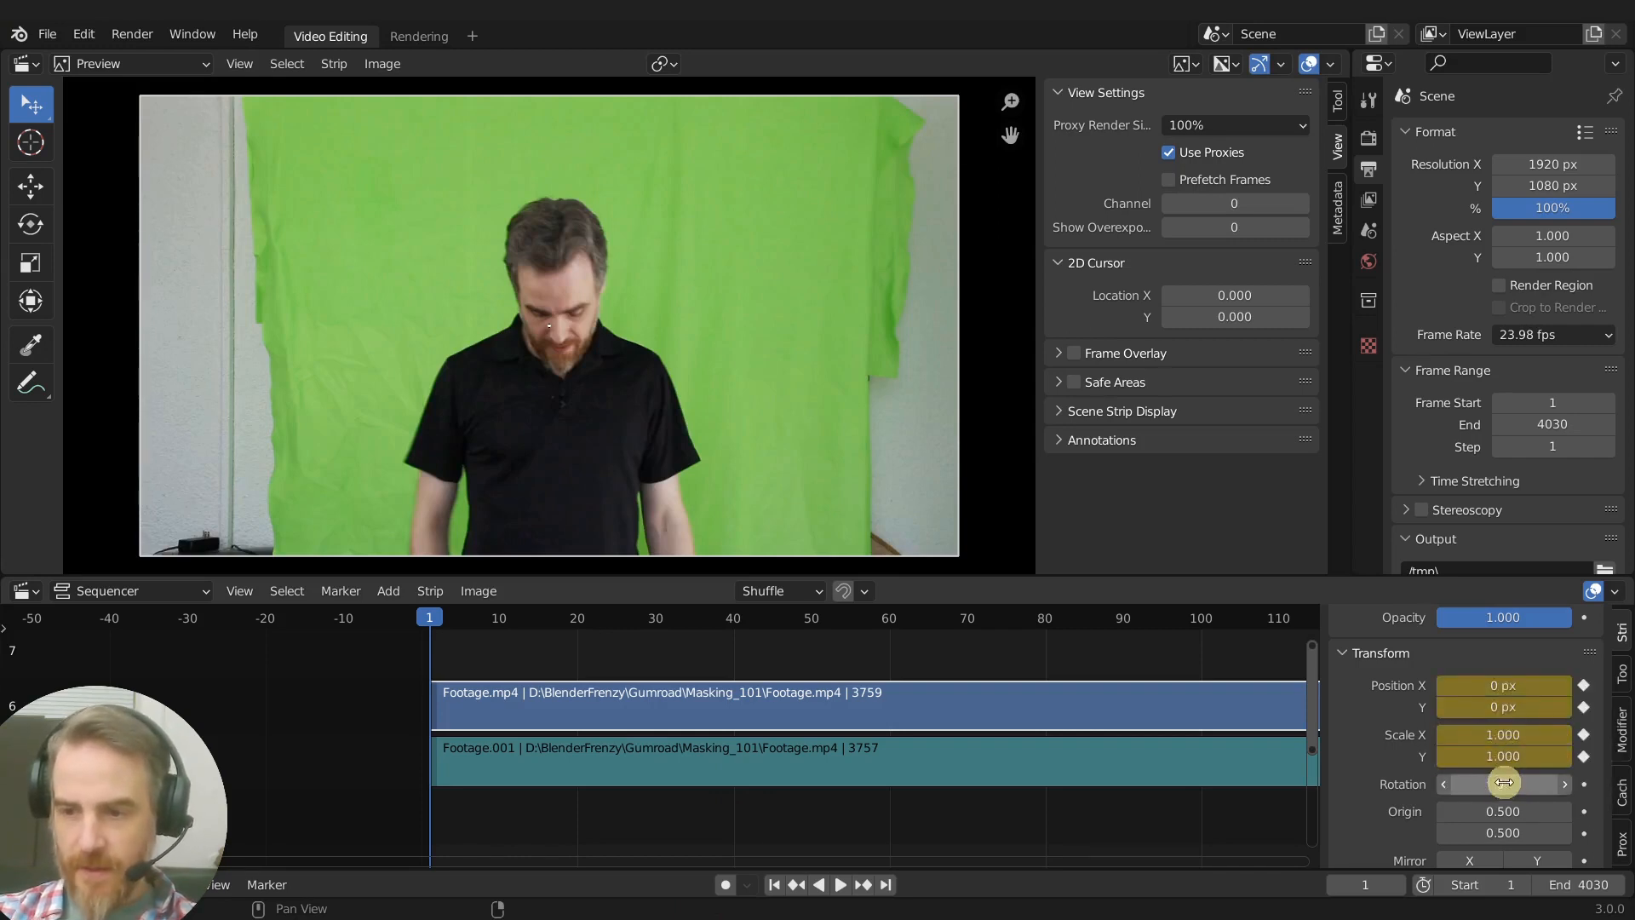
{"action": "key", "text": "i"}
{"action": "right_click", "coordinate": [1508, 780]}
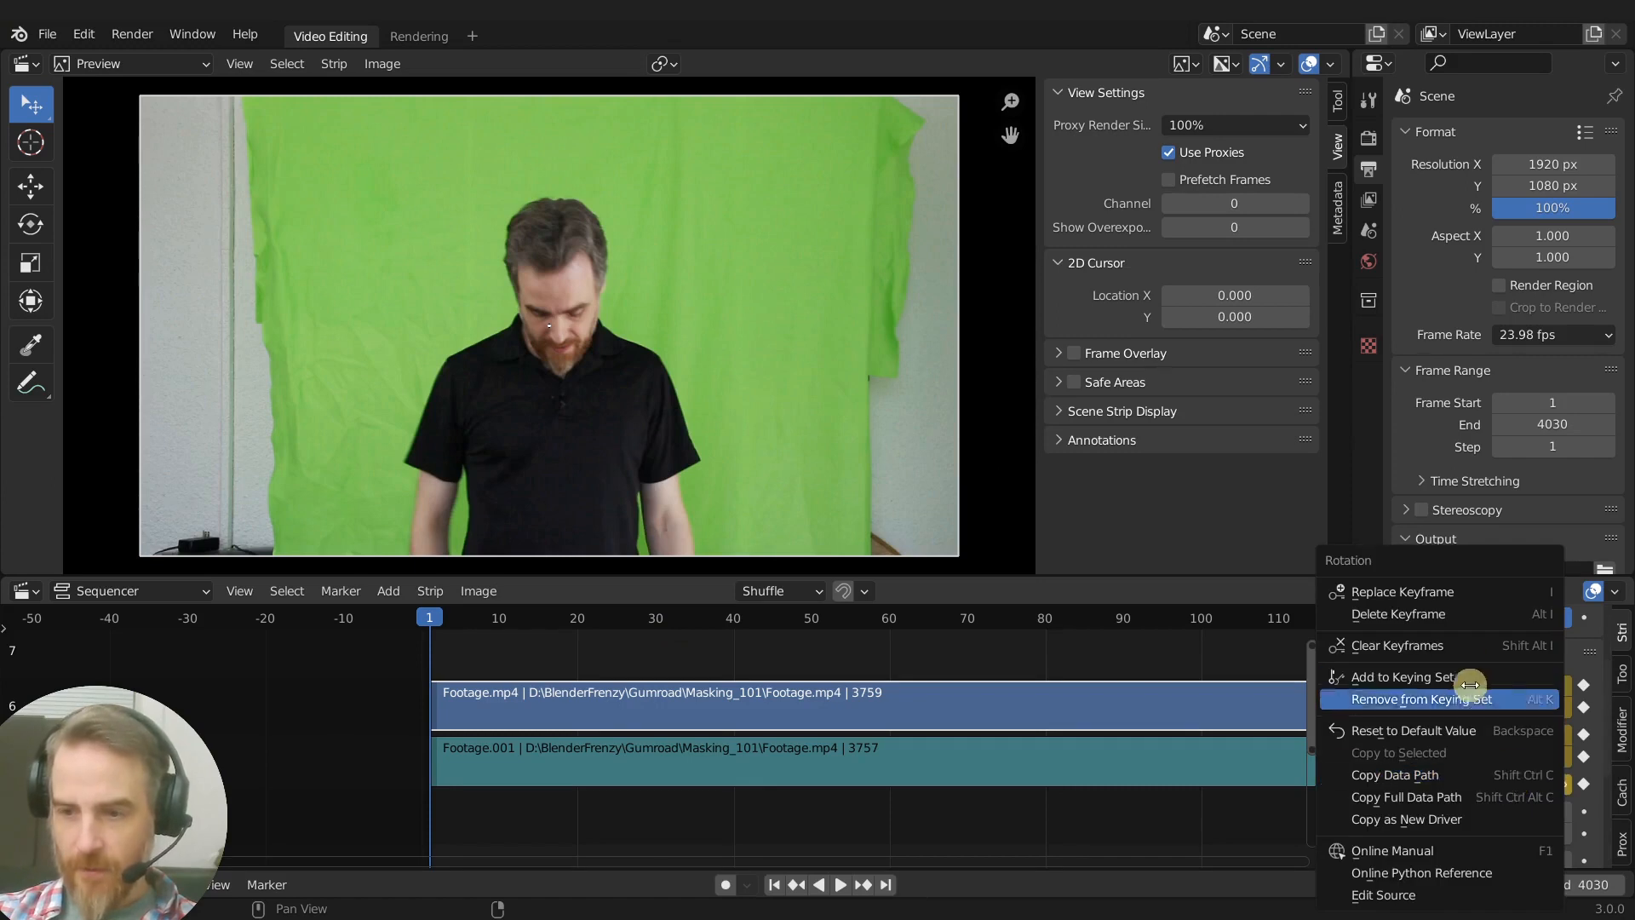
{"action": "left_click", "coordinate": [1453, 644]}
At frame 20, scale the footage down uniformly to about 0.229
{"action": "left_click", "coordinate": [579, 620]}
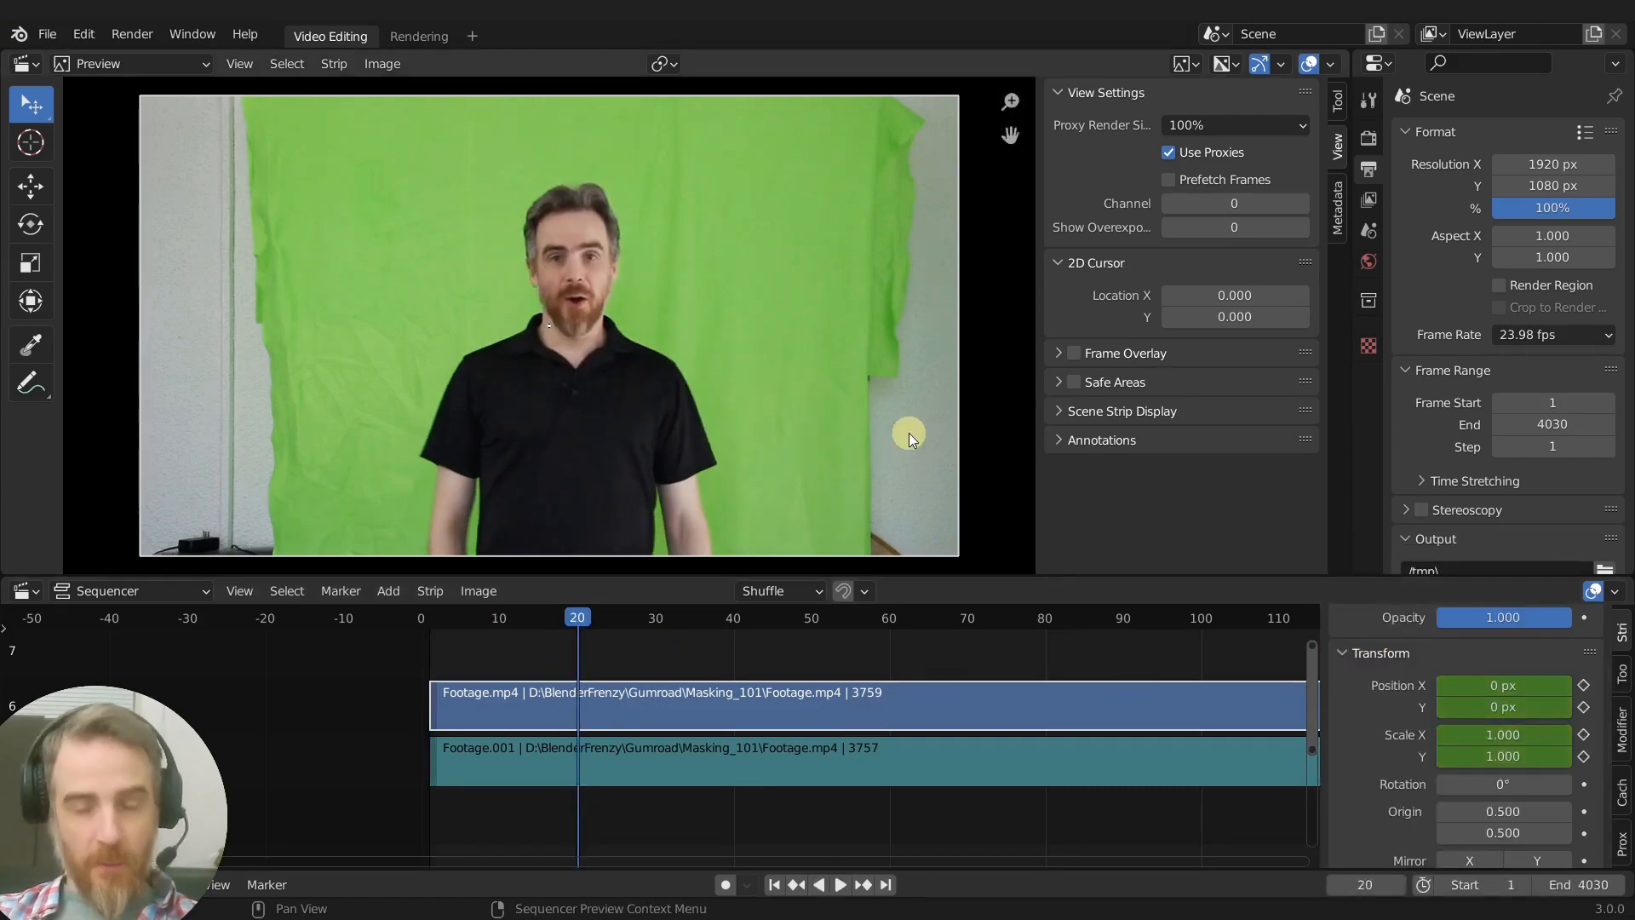
{"action": "key", "text": "s"}
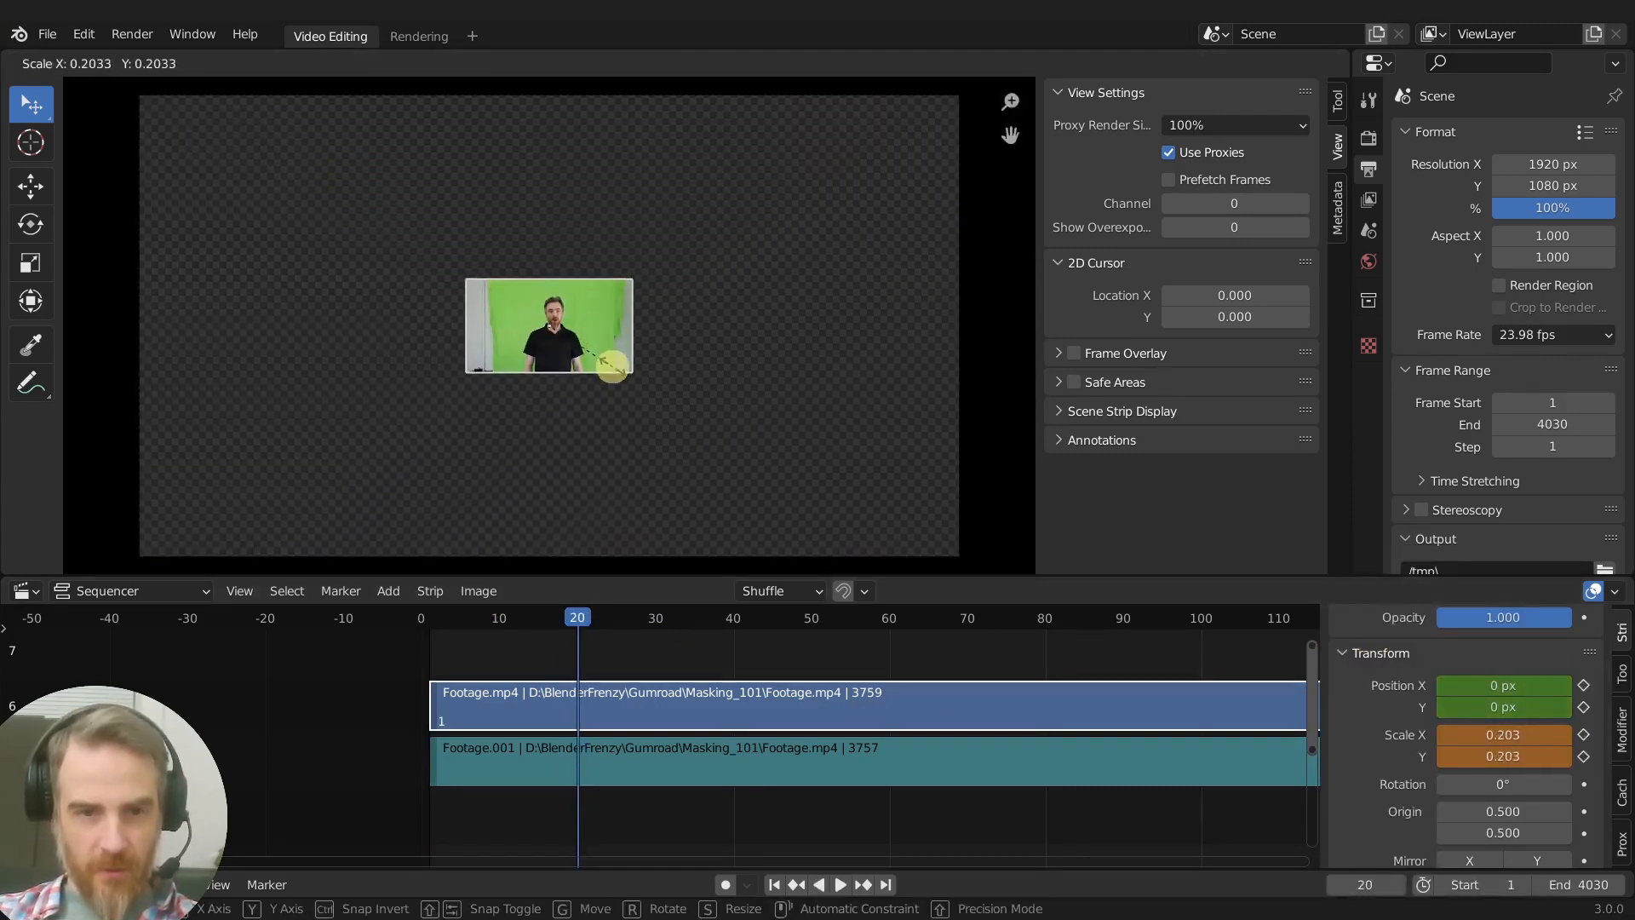
{"action": "left_click", "coordinate": [604, 359]}
{"action": "key", "text": "s"}
{"action": "left_click", "coordinate": [623, 366]}
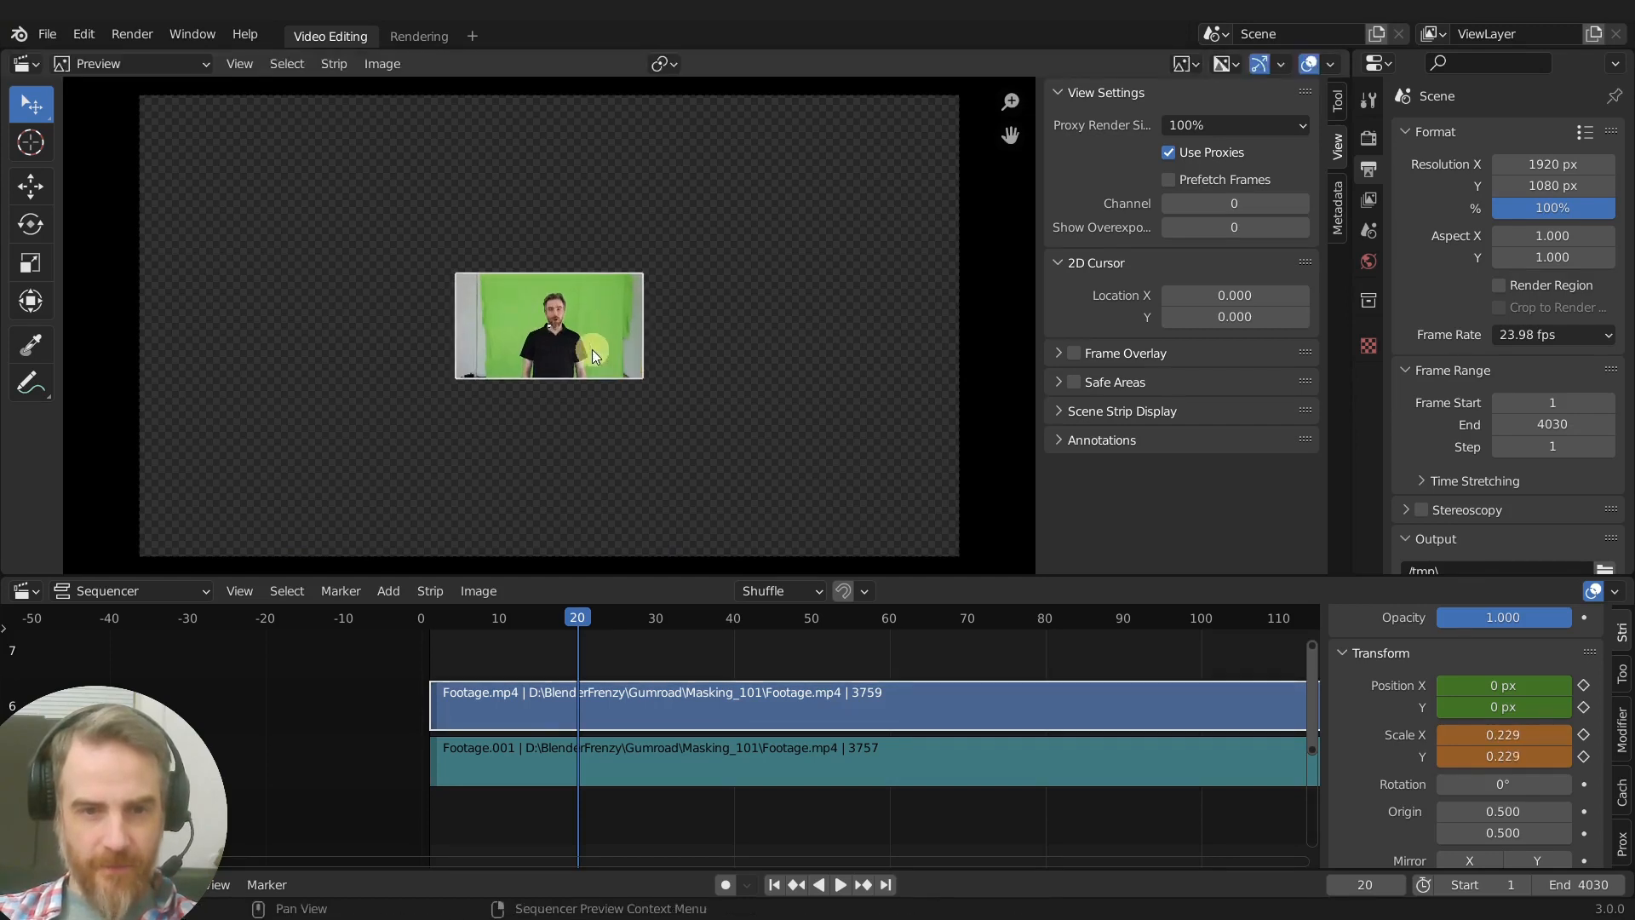
Move the footage to about X 691 px, Y -386 px, in the frame's lower-right corner, and keyframe its position and scale
{"action": "key", "text": "g"}
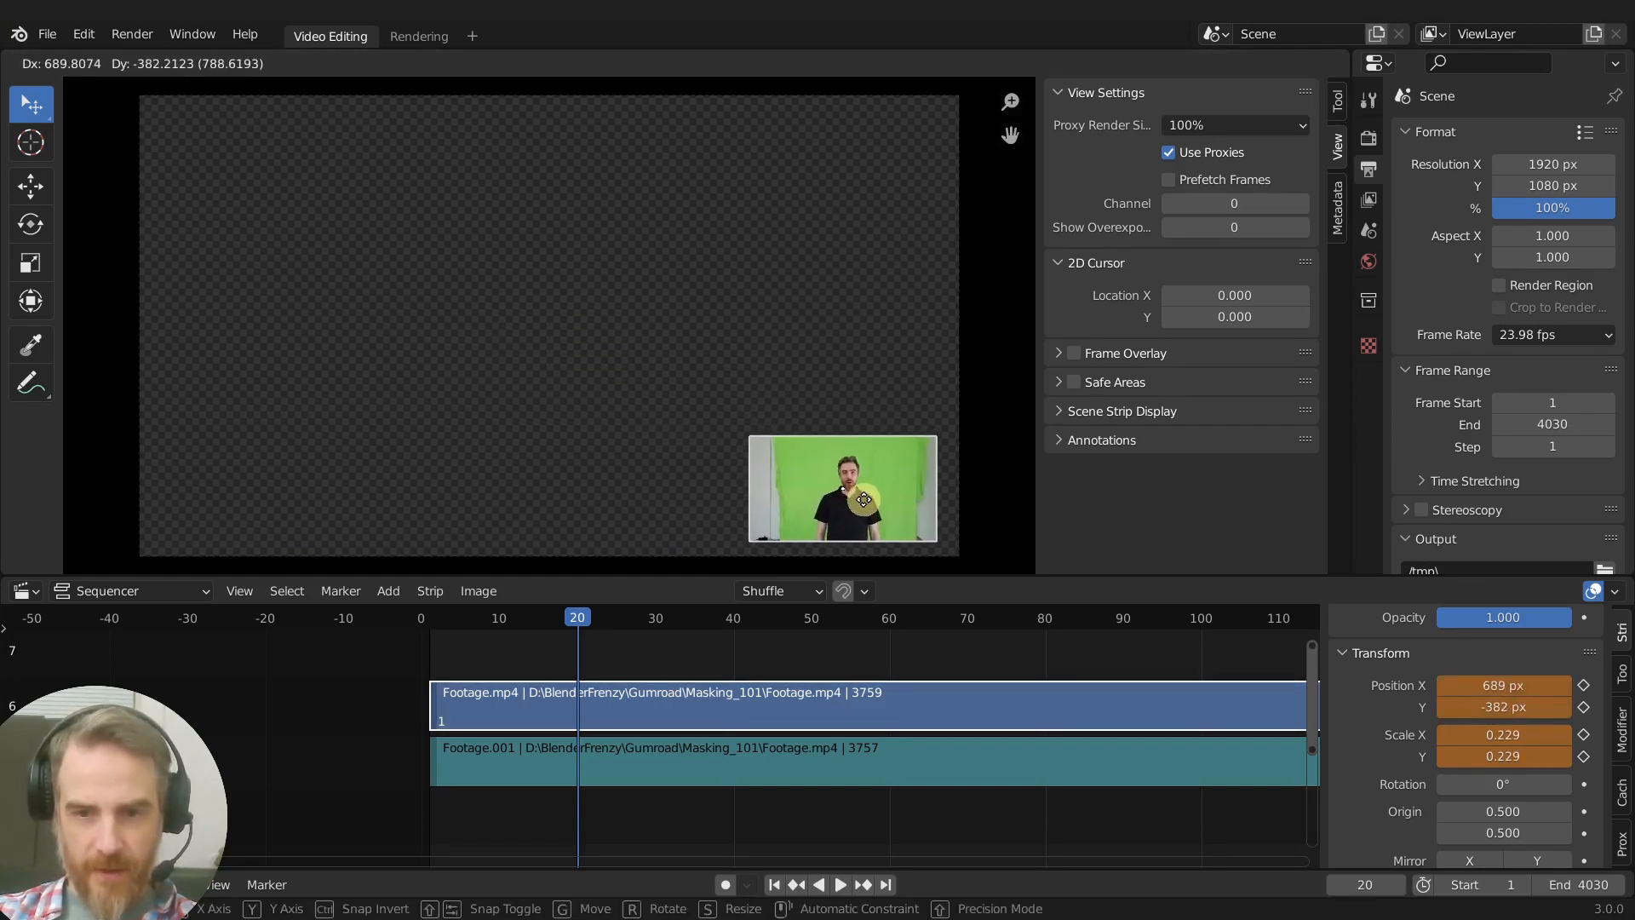
{"action": "left_click", "coordinate": [864, 502]}
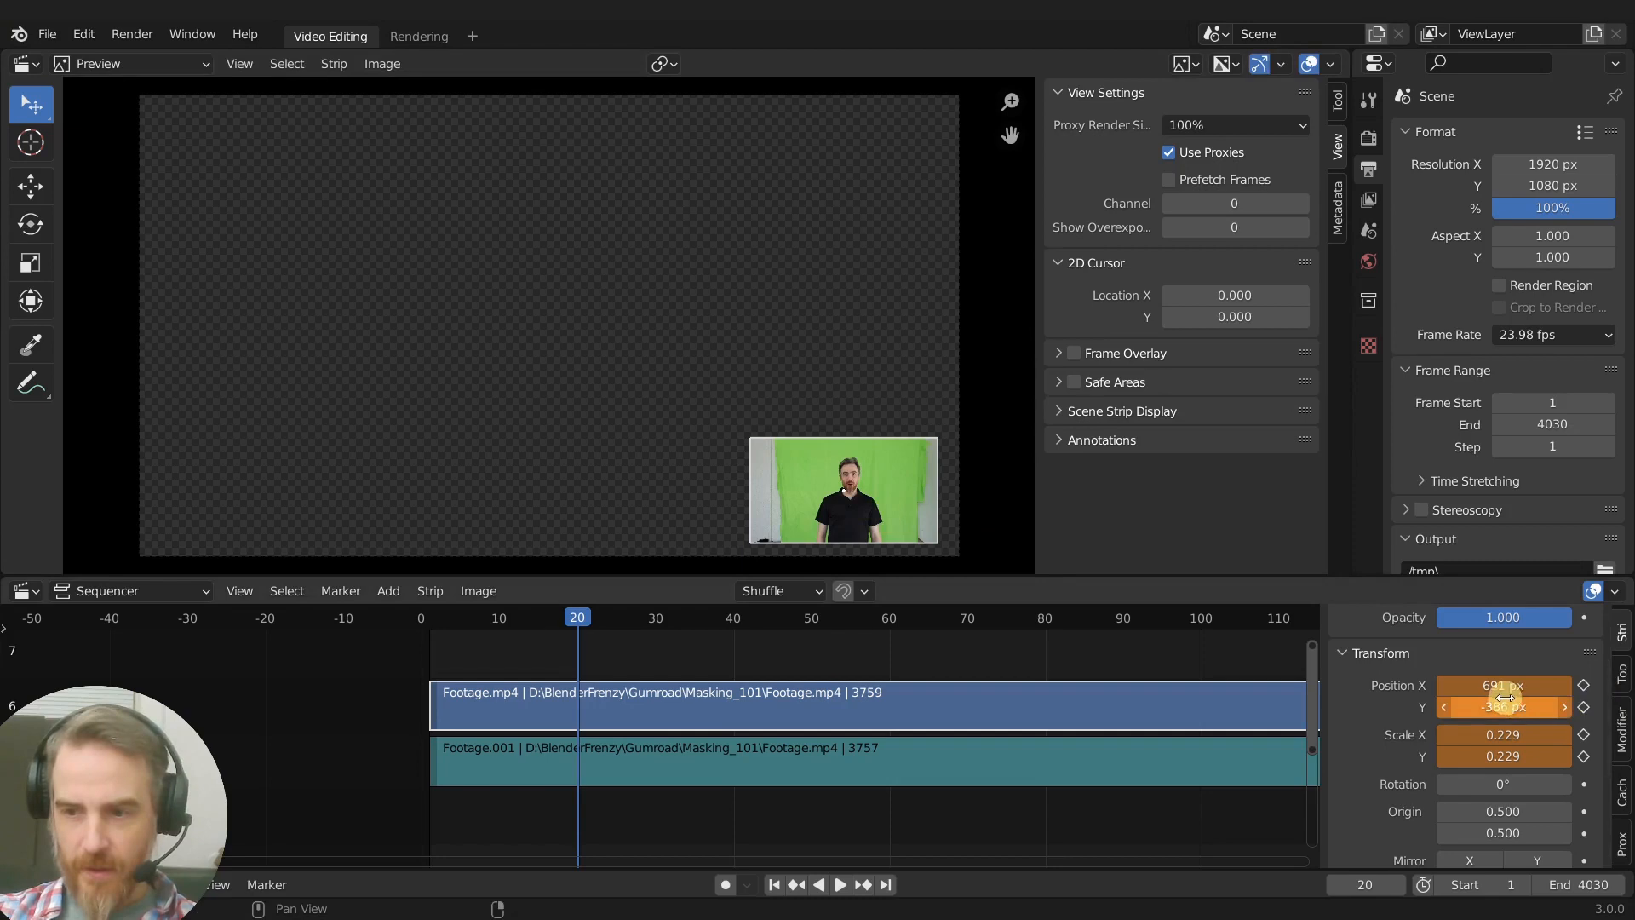
{"action": "key", "text": "i"}
{"action": "key", "text": "i"}
{"action": "key", "text": "i"}
{"action": "key", "text": "i"}
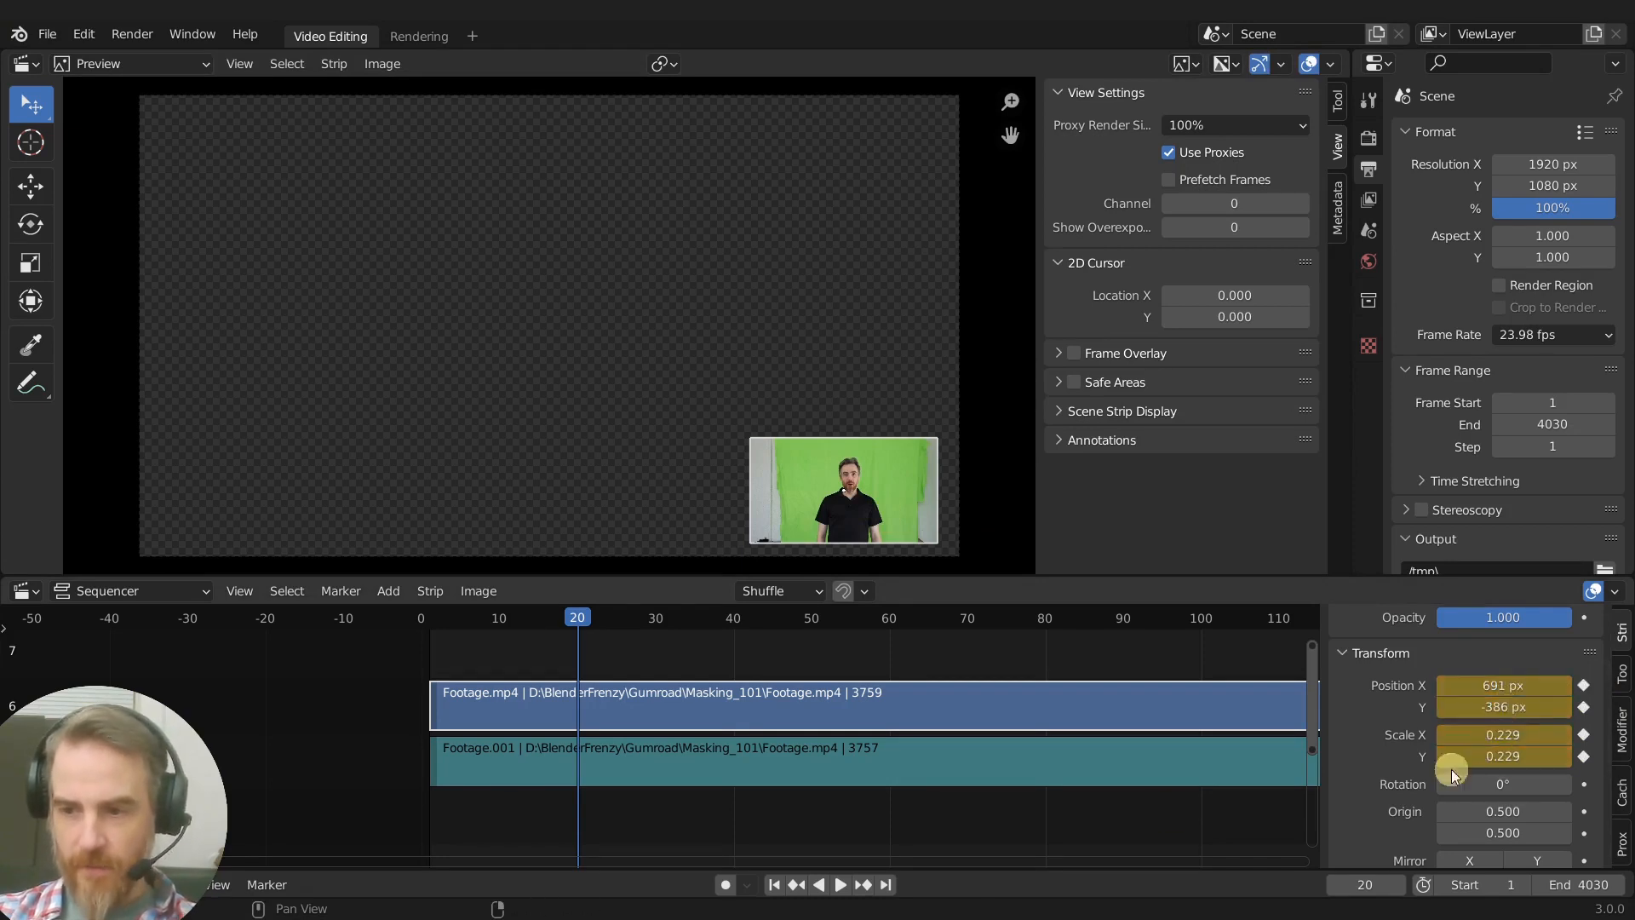
Play the shrink-to-corner animation from frame 1 and stop it once the footage has settled
{"action": "left_click", "coordinate": [774, 885]}
{"action": "left_click", "coordinate": [831, 885]}
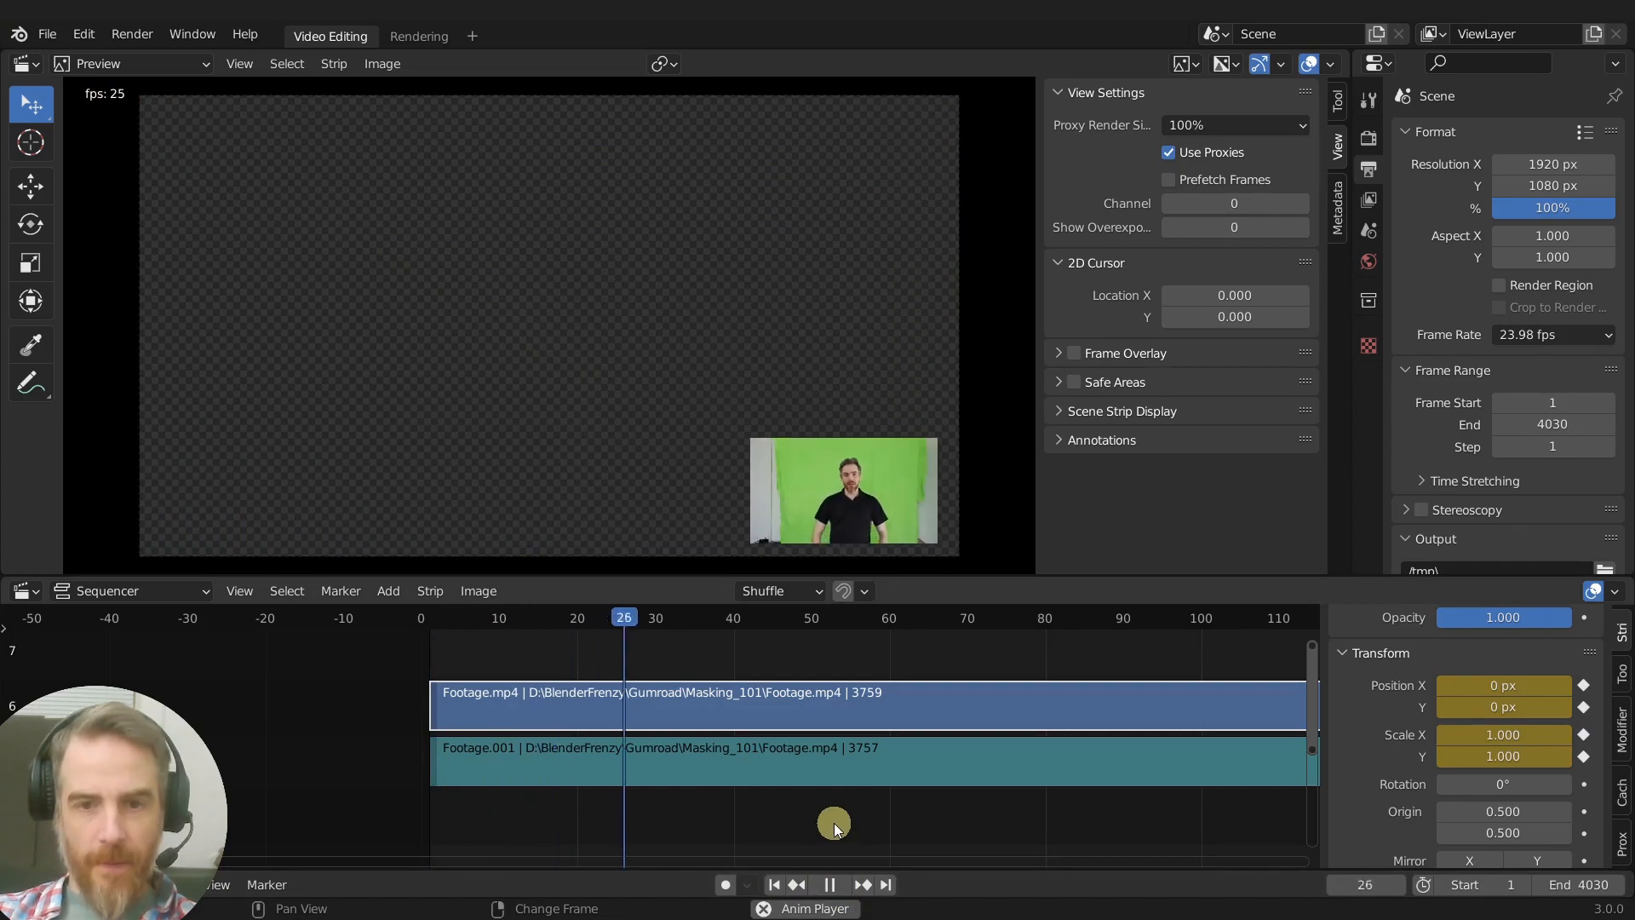
{"action": "key", "text": "space"}
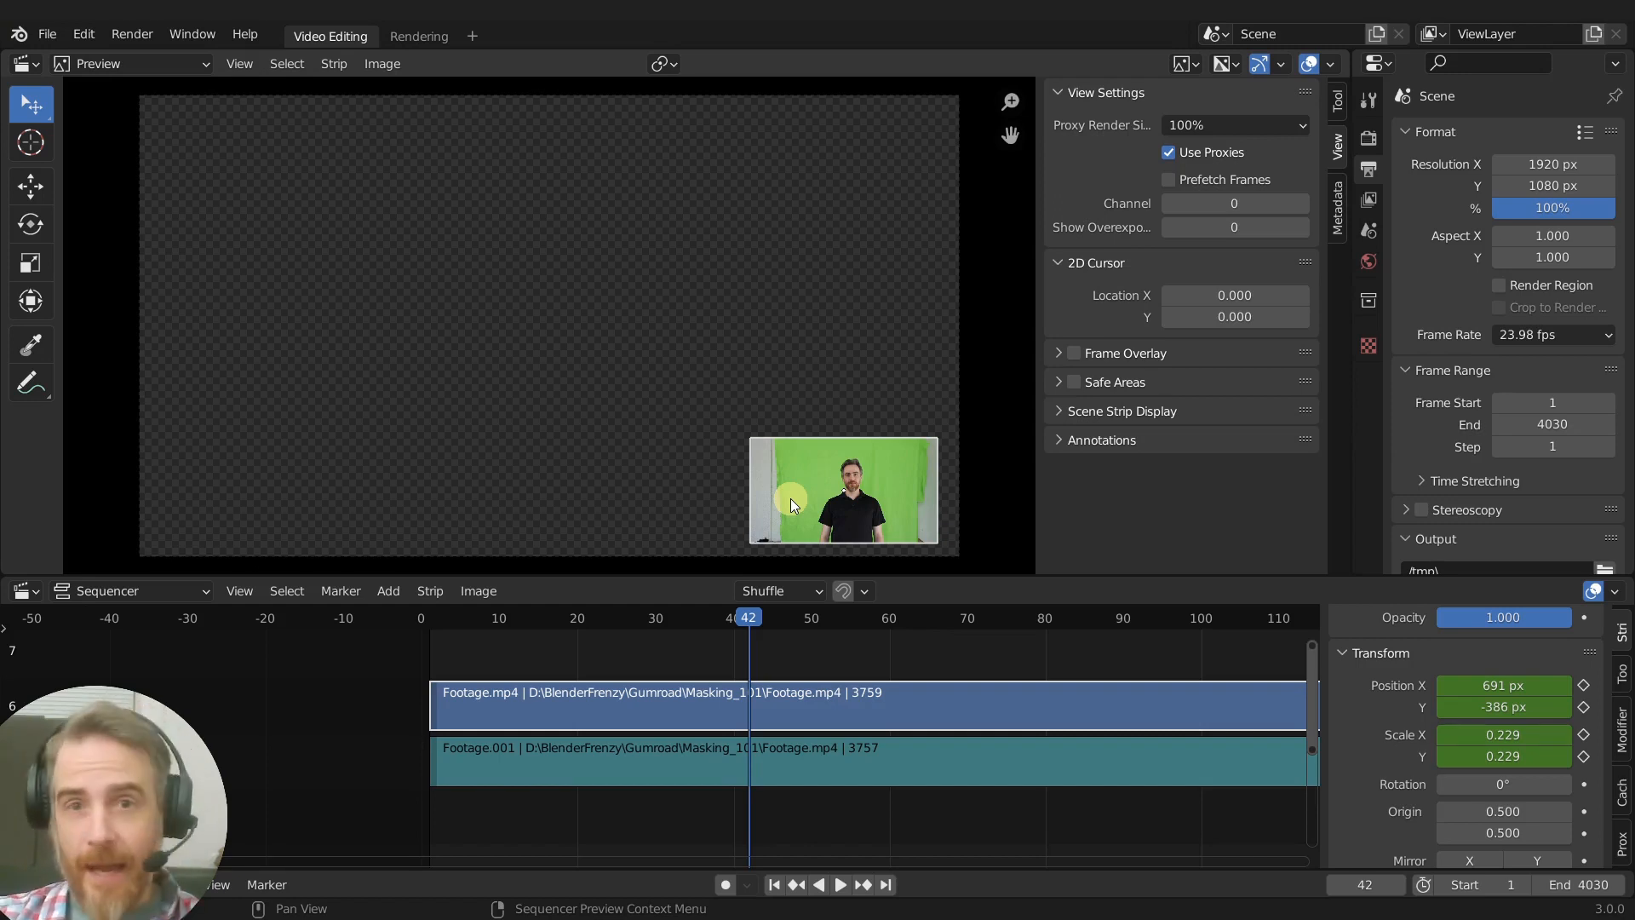
Filter the add-ons in the preferences to the Sequencer category and check the details of Power Sequencer
{"action": "left_click", "coordinate": [89, 36]}
{"action": "left_click", "coordinate": [148, 368]}
{"action": "left_click", "coordinate": [436, 131]}
{"action": "left_click", "coordinate": [420, 323]}
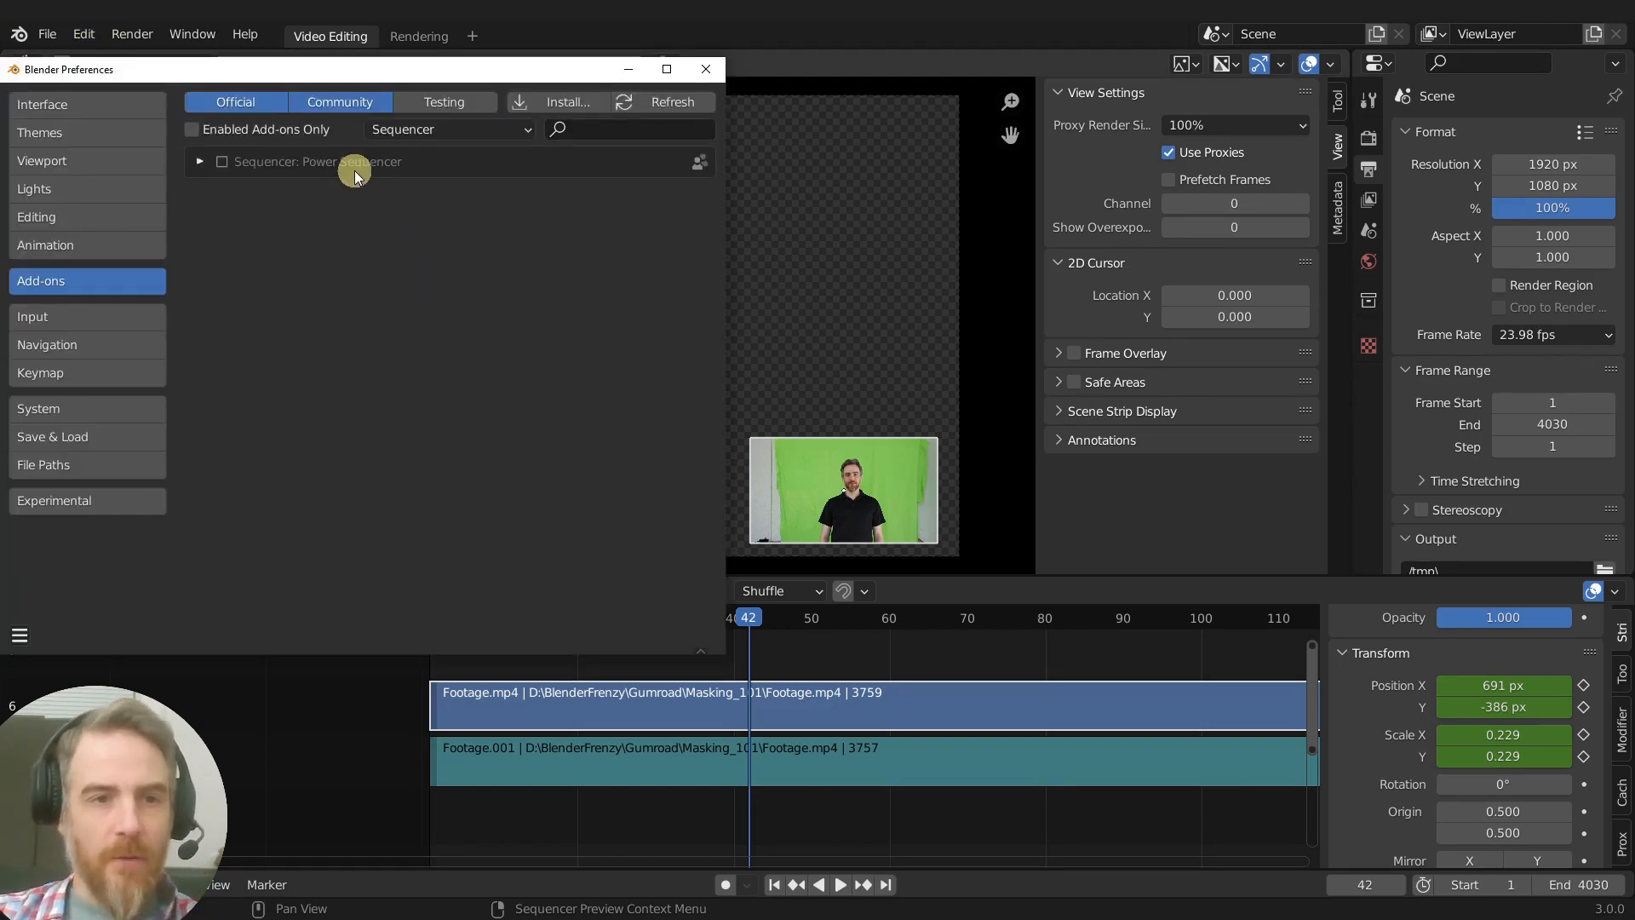
{"action": "left_click", "coordinate": [197, 161]}
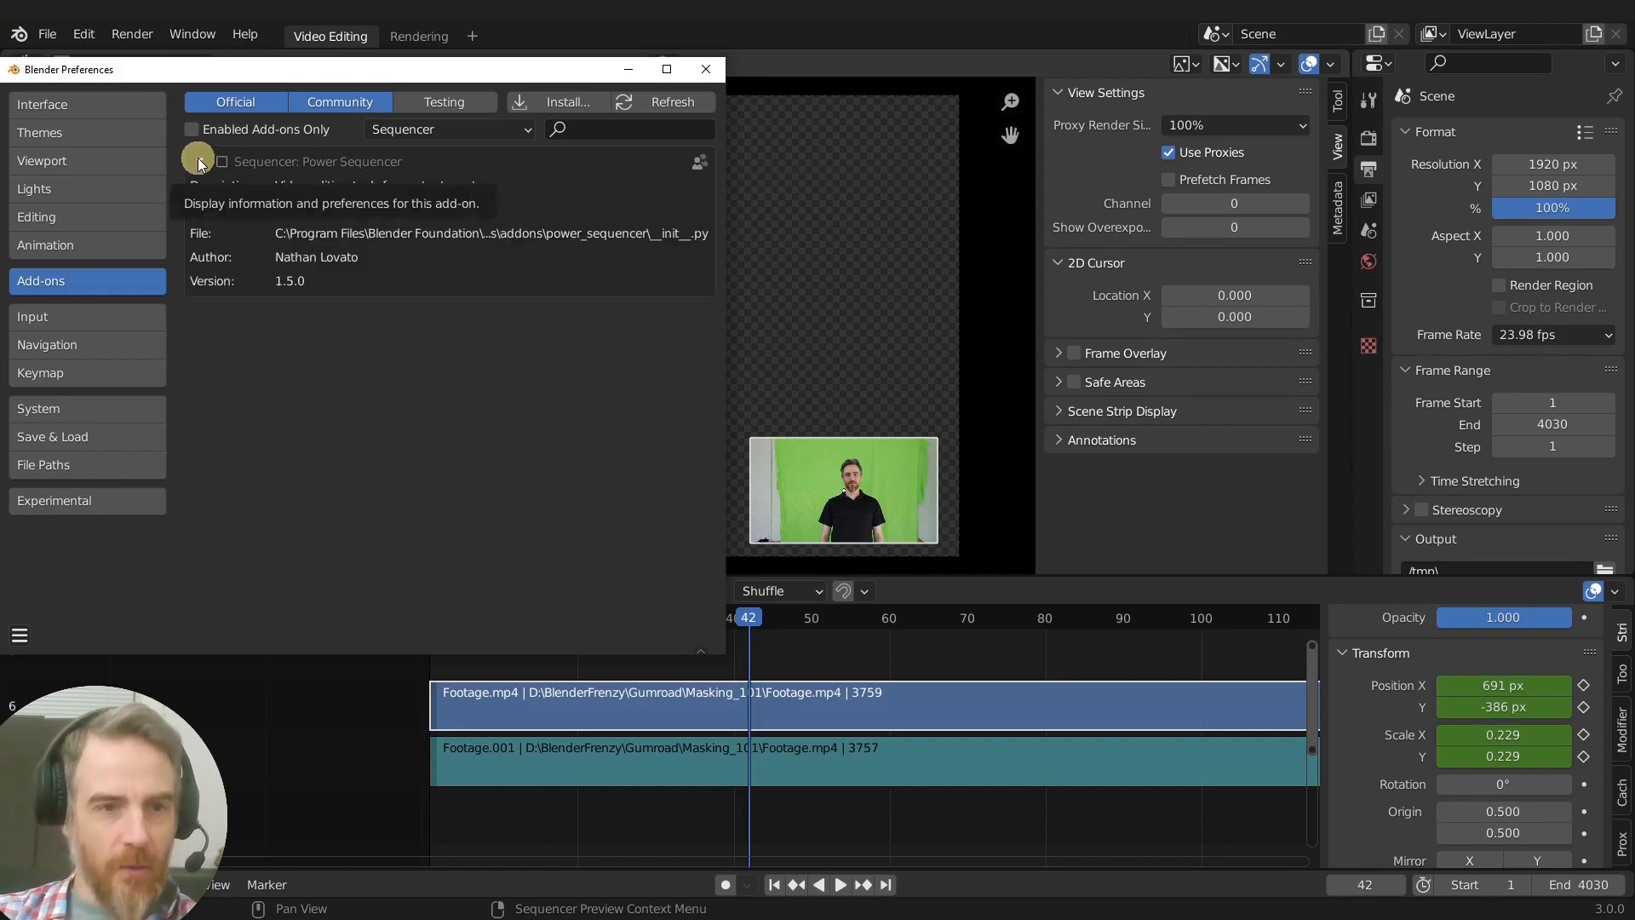
{"action": "left_click", "coordinate": [199, 162]}
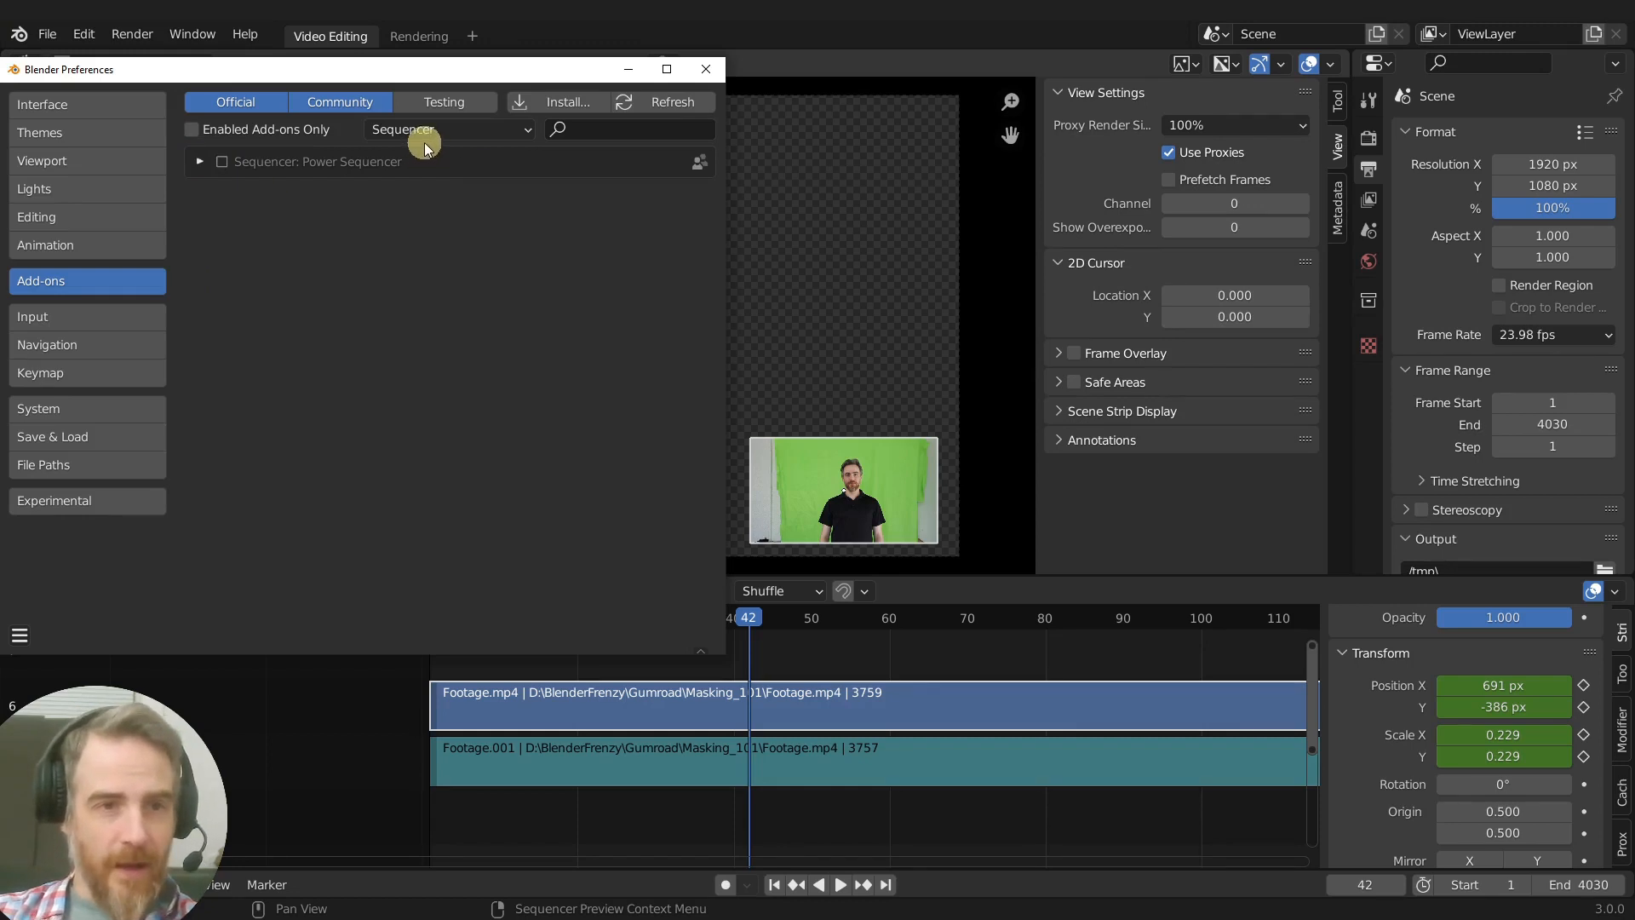
Look through only the enabled add-ons across all categories, and close the preferences
{"action": "left_click", "coordinate": [211, 129]}
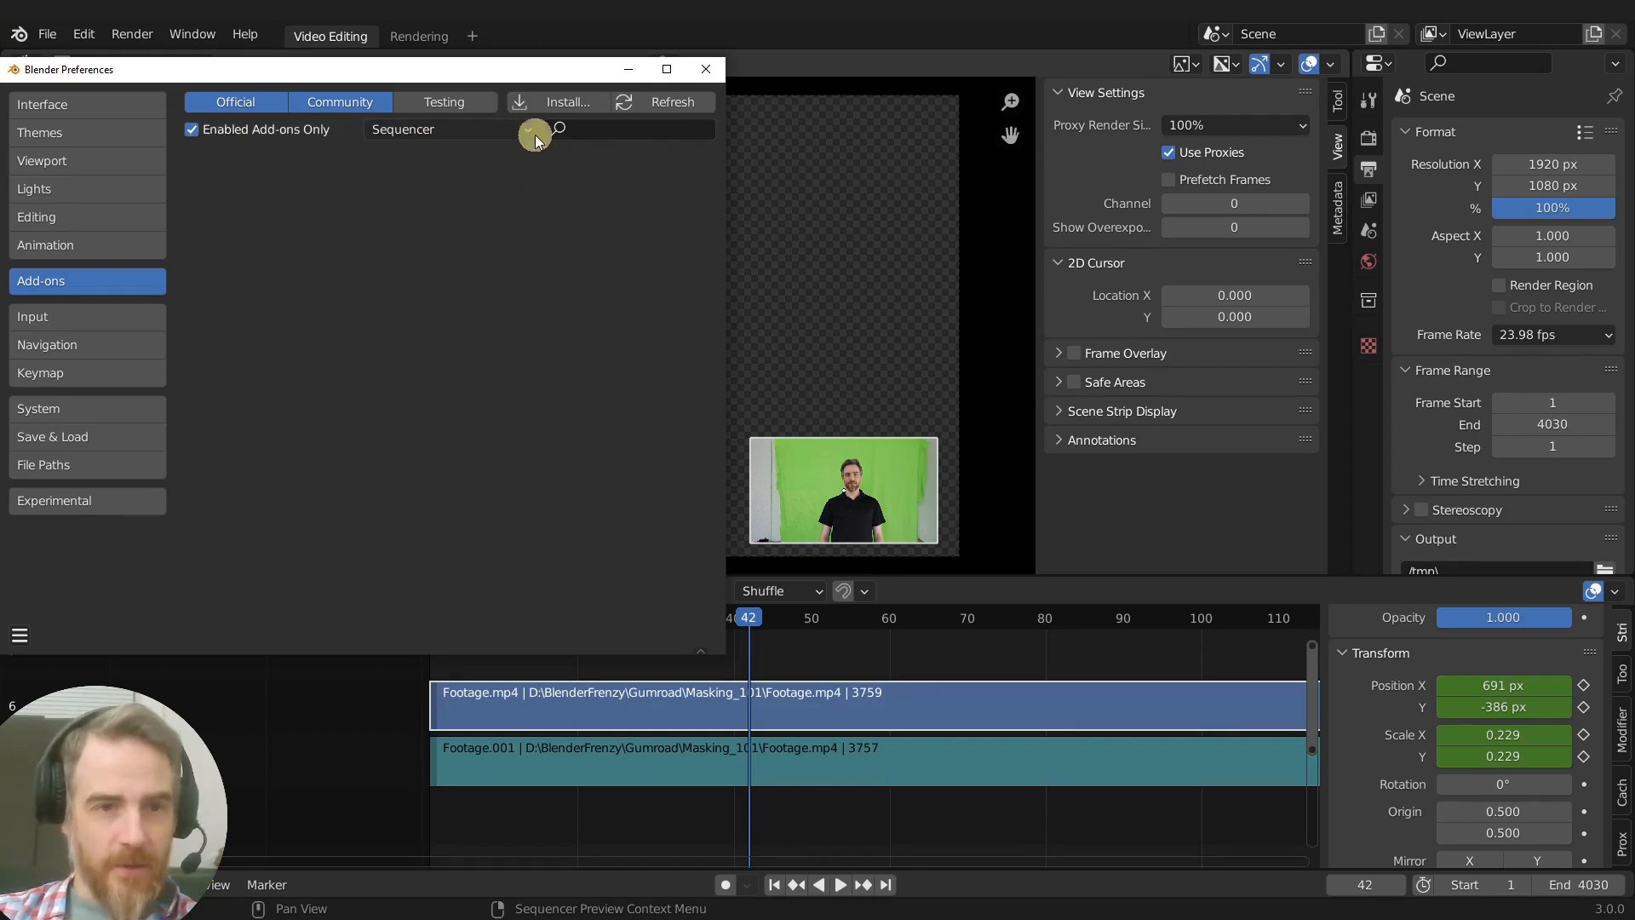
{"action": "left_click", "coordinate": [509, 130]}
{"action": "left_click", "coordinate": [365, 153]}
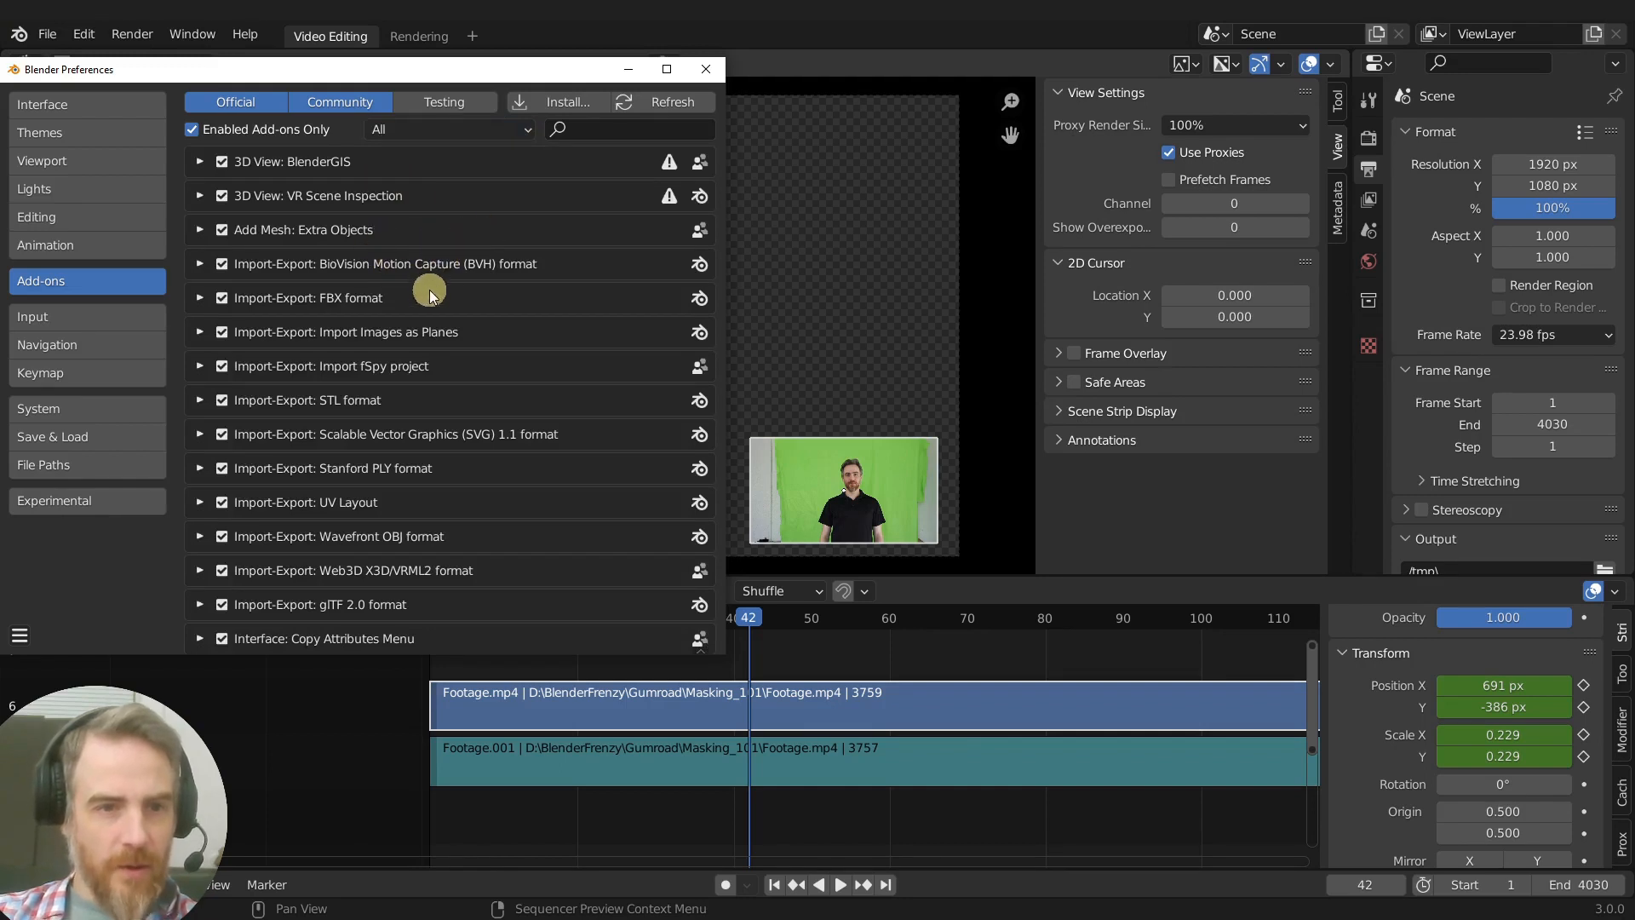
{"action": "scroll", "coordinate": [434, 306], "scroll_direction": "down", "scroll_amount": 6}
{"action": "scroll", "coordinate": [333, 350], "scroll_direction": "up", "scroll_amount": 6}
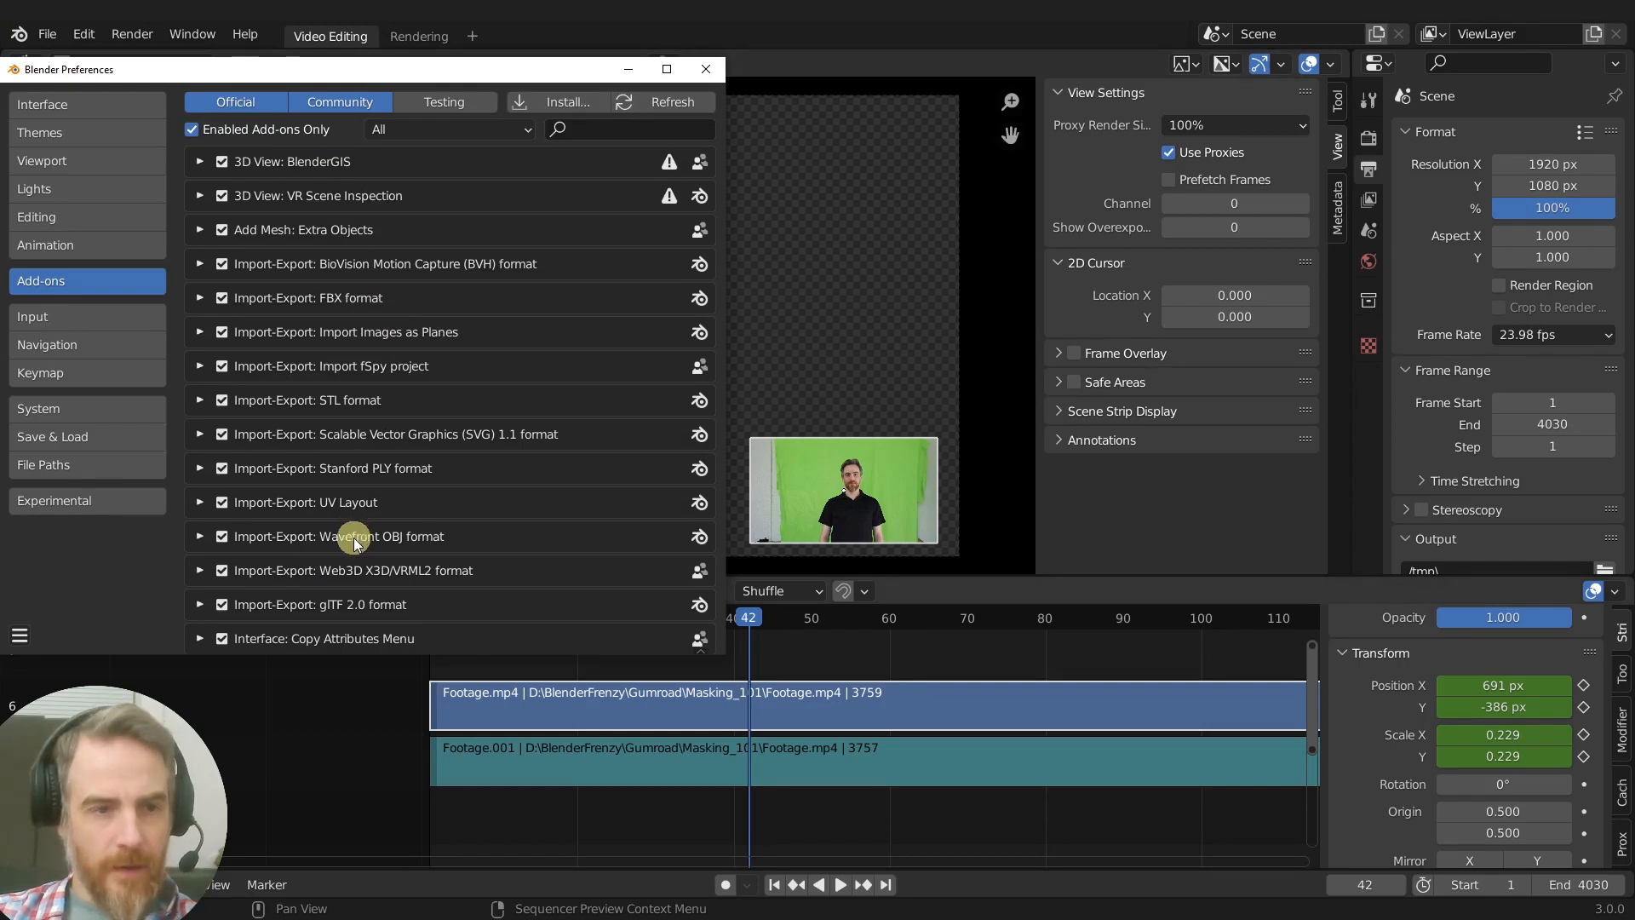
{"action": "left_click", "coordinate": [705, 69]}
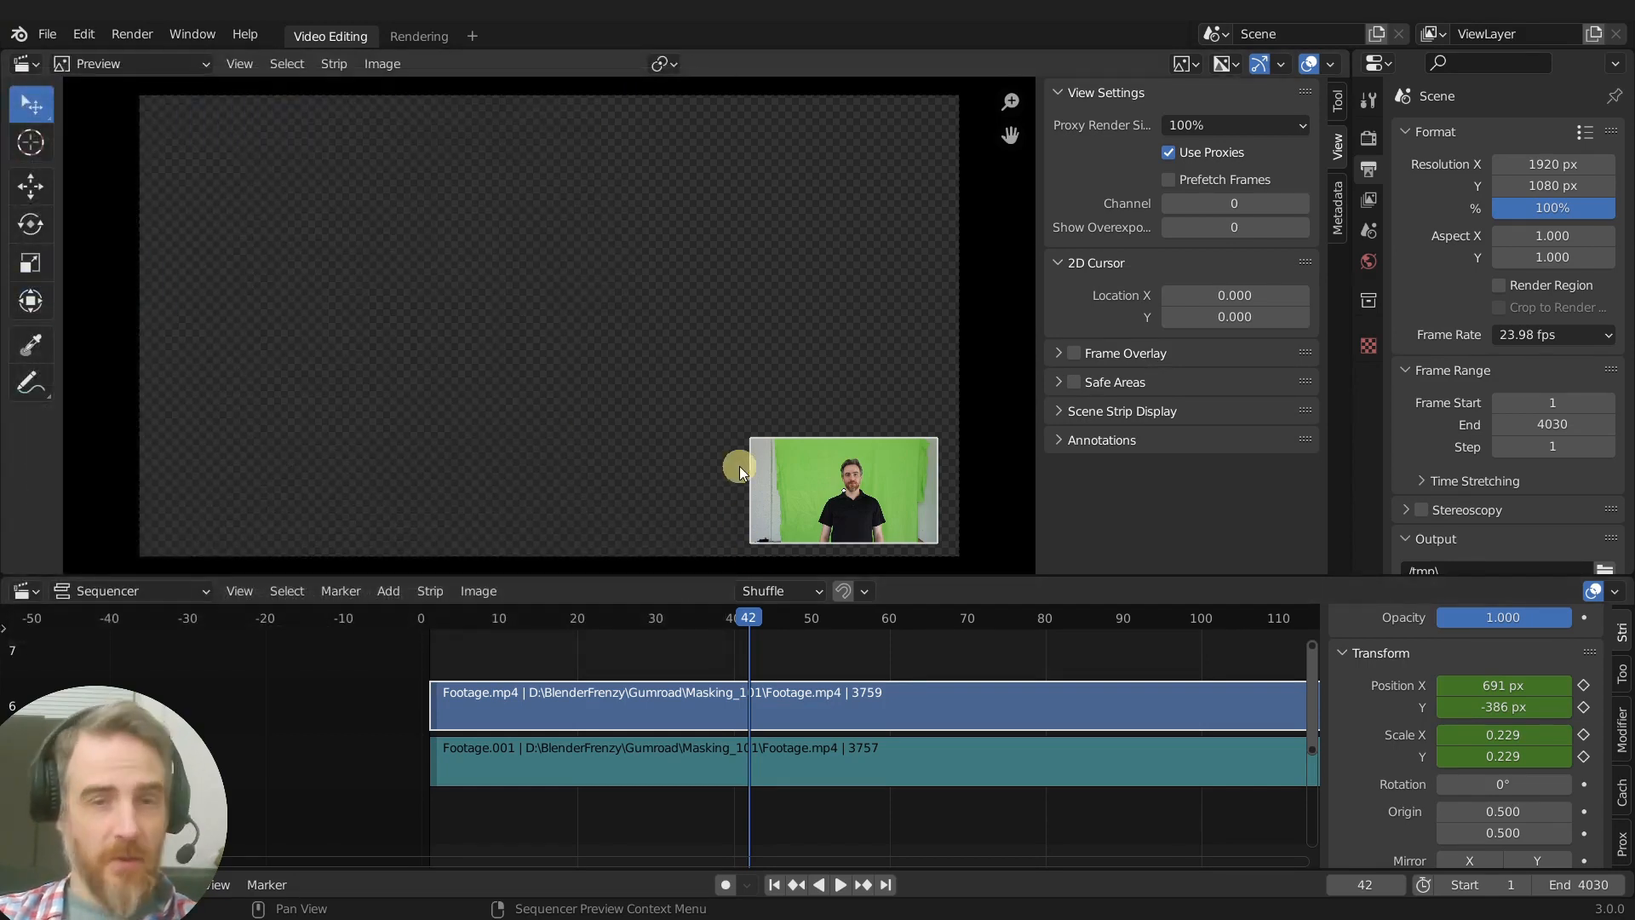